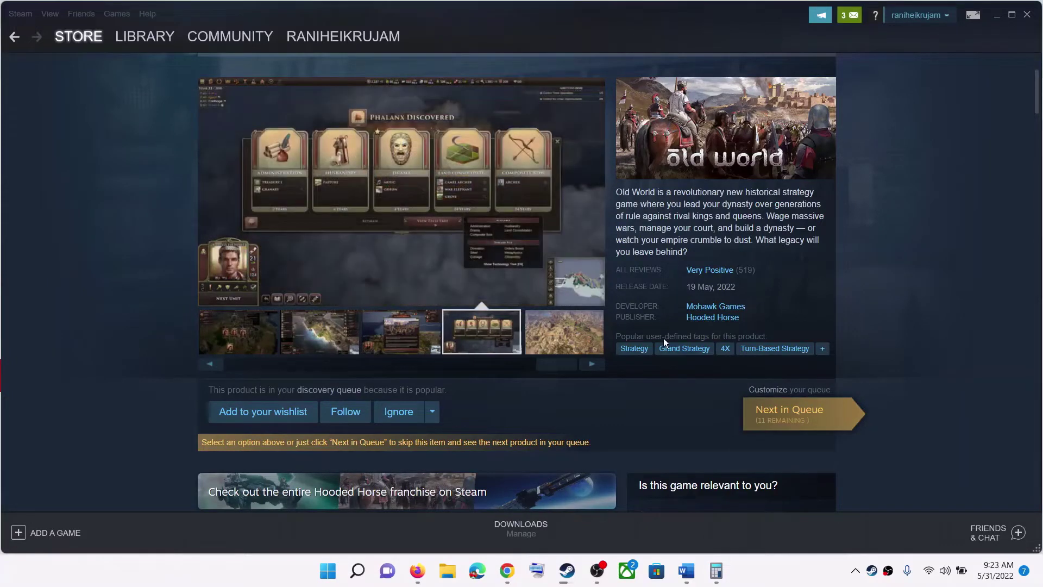
Step: Bring the Old World checklist forward and highlight its heading and 'Step 1) Restart your PC'
left_click(690, 575)
left_click_drag(308, 315, 415, 315)
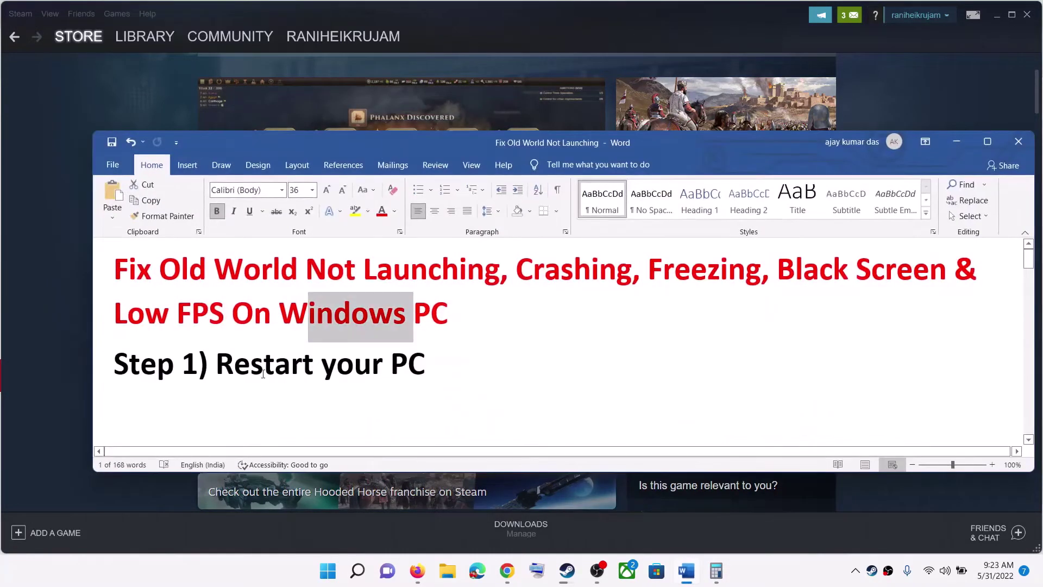
left_click_drag(215, 363, 446, 363)
key("super")
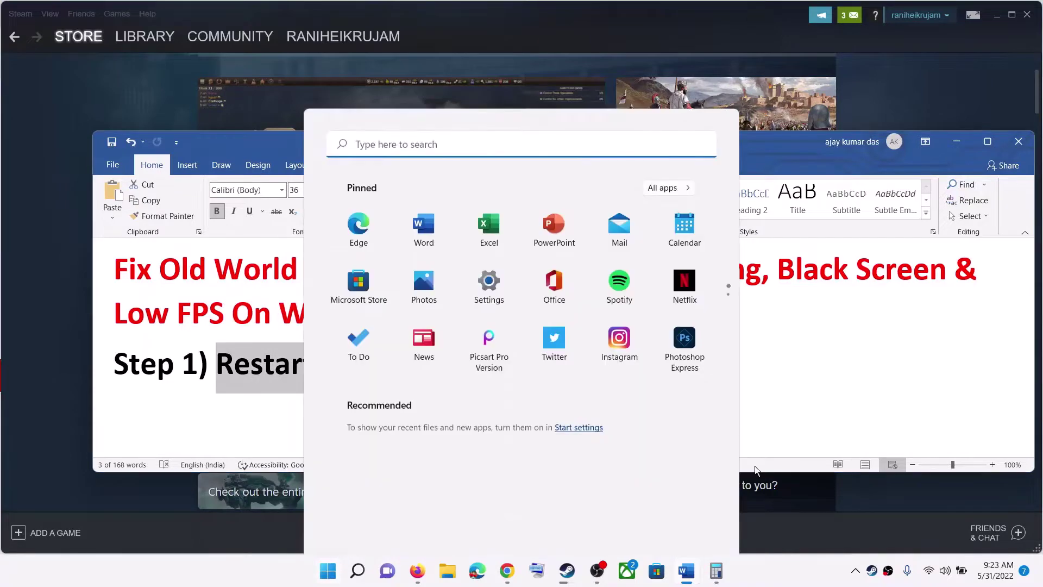
left_click(690, 523)
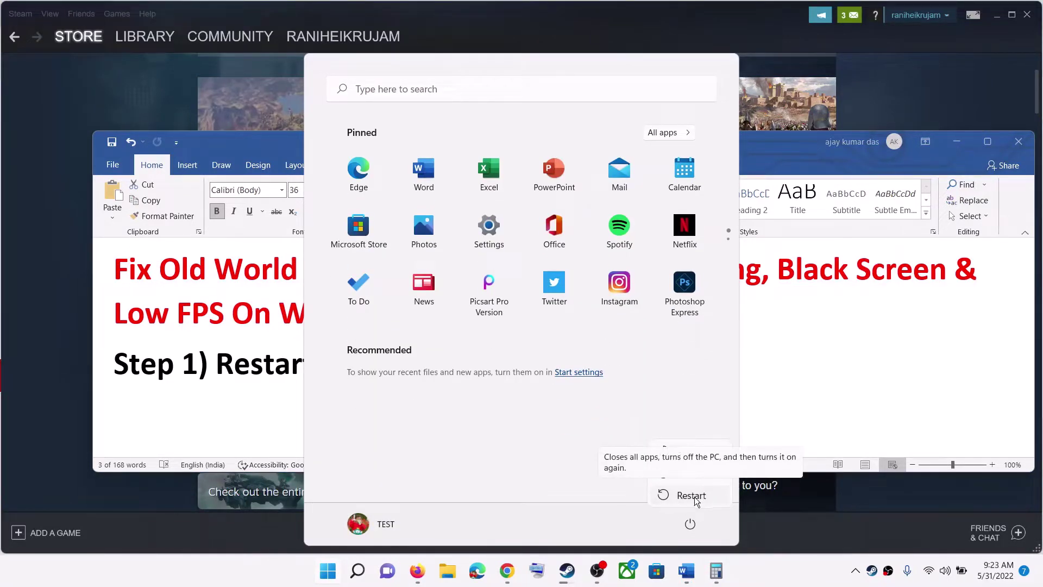
left_click(260, 365)
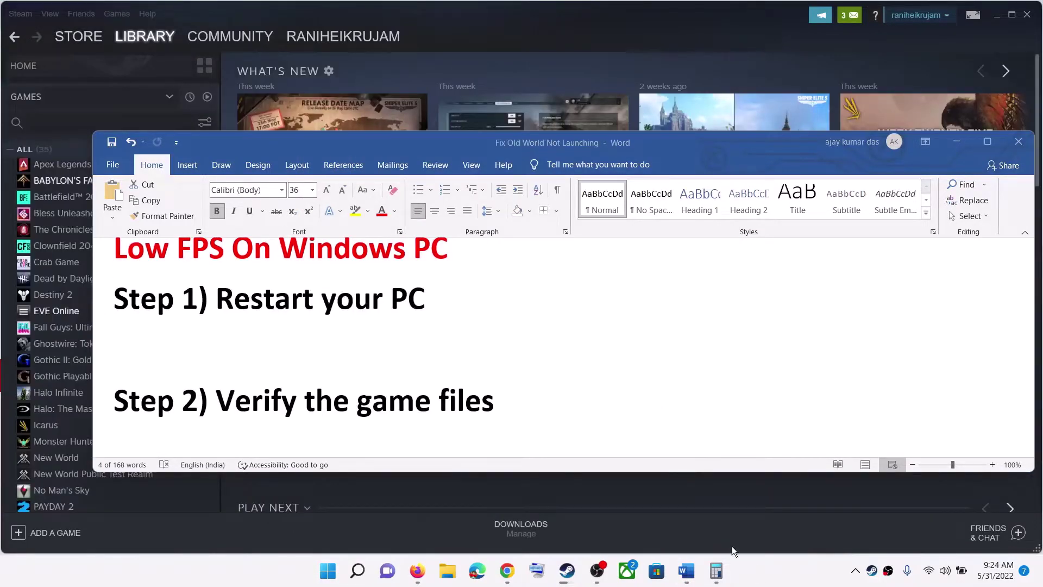
left_click(231, 401, "shift")
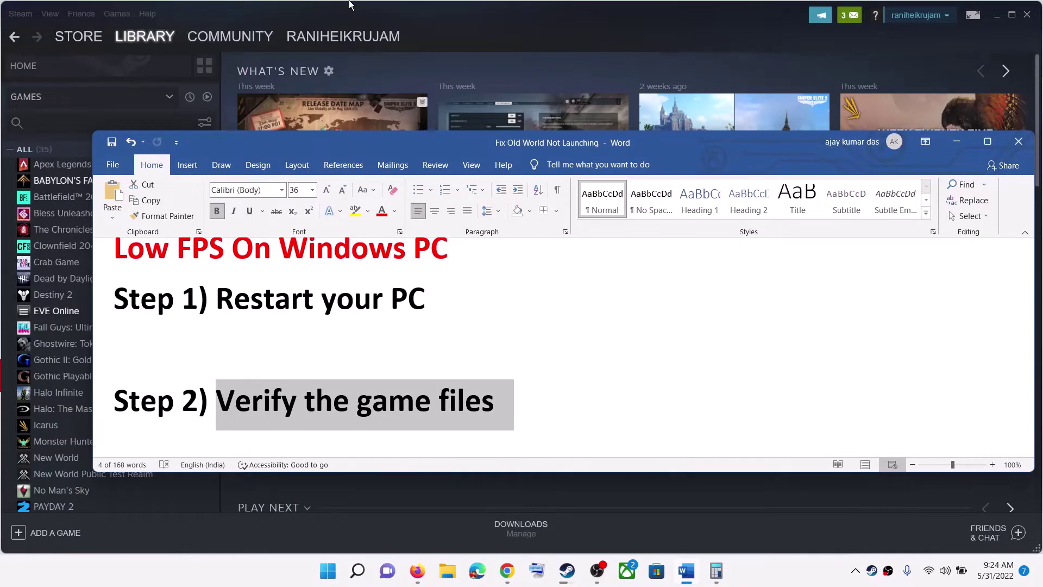
left_click(146, 36)
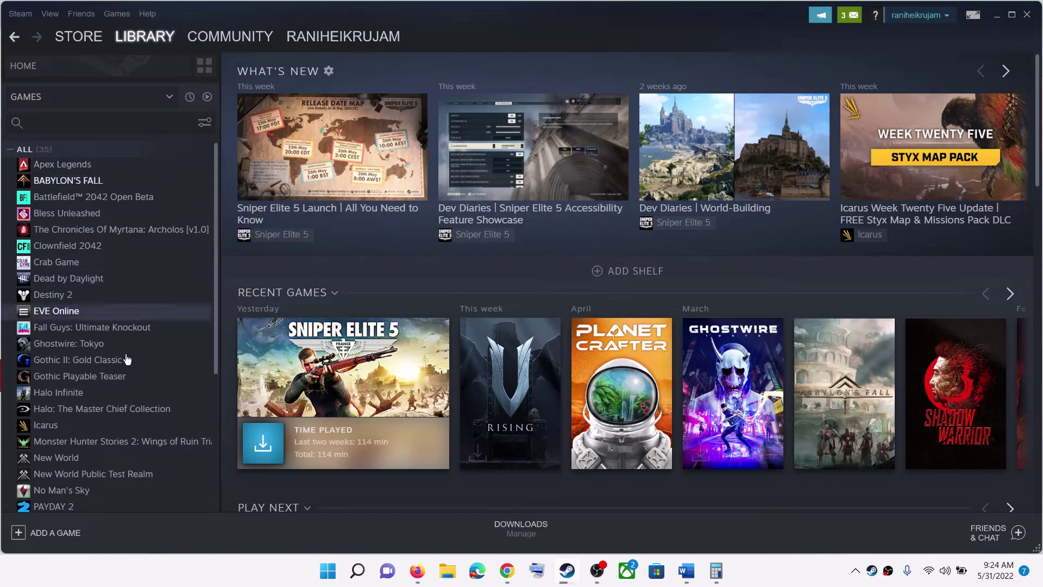
scroll(115, 421, "down", 5)
scroll(115, 449, "up", 5)
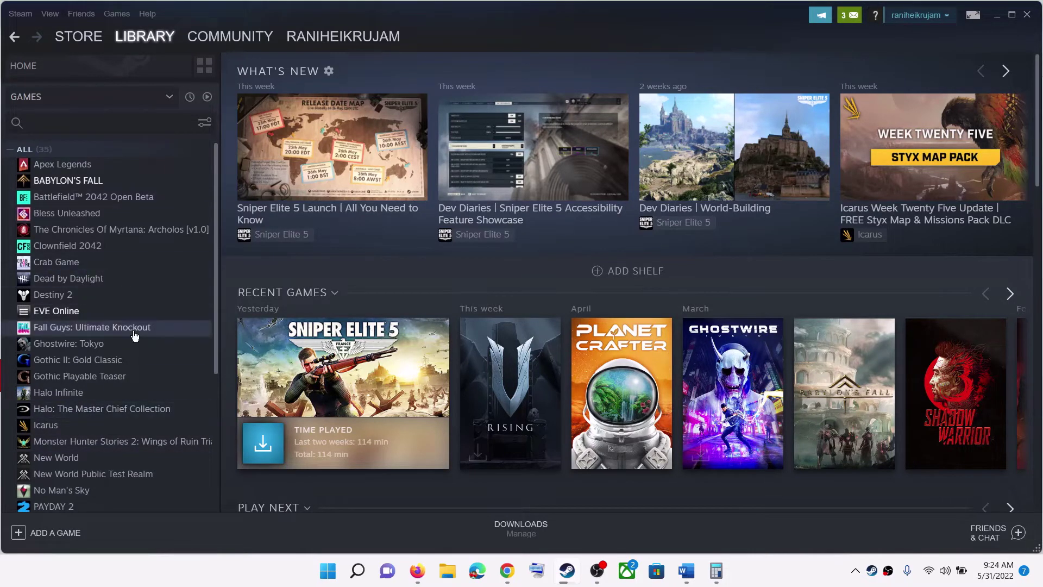
right_click(145, 181)
left_click(230, 266)
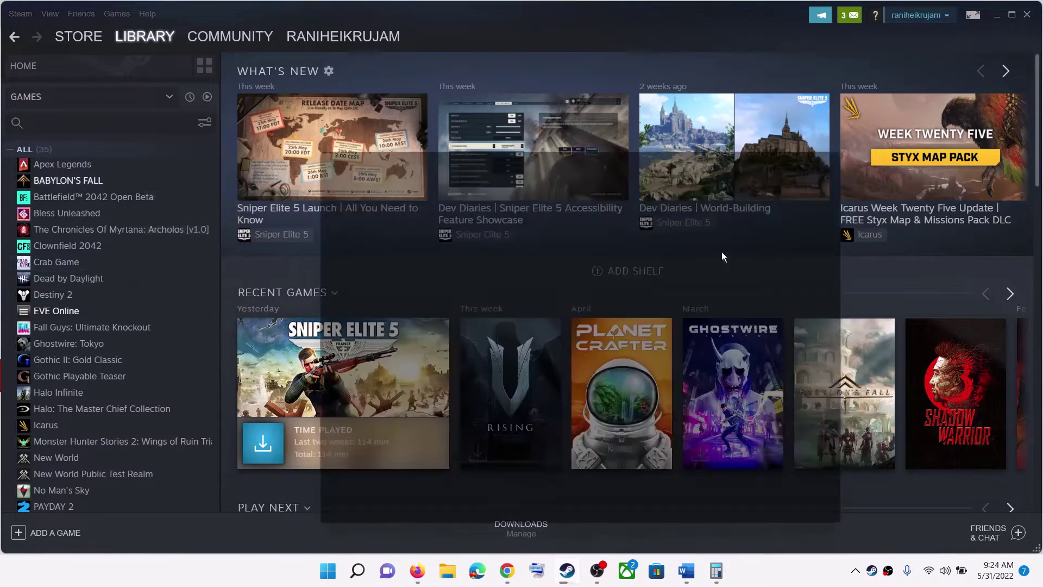
left_click(350, 238)
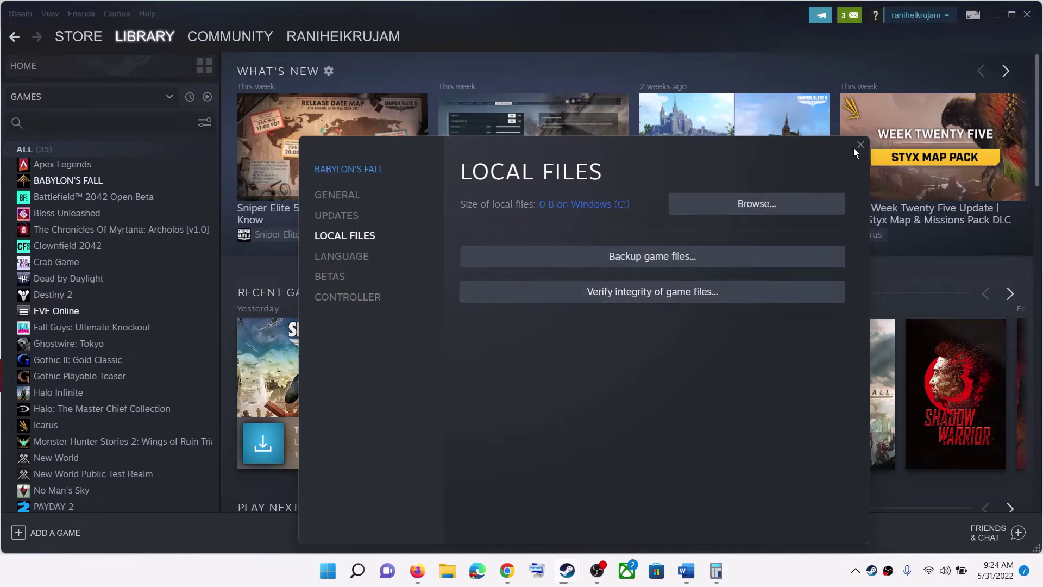
left_click(860, 145)
key("alt+Tab")
scroll(318, 380, "down", 2)
scroll(318, 380, "down", 2)
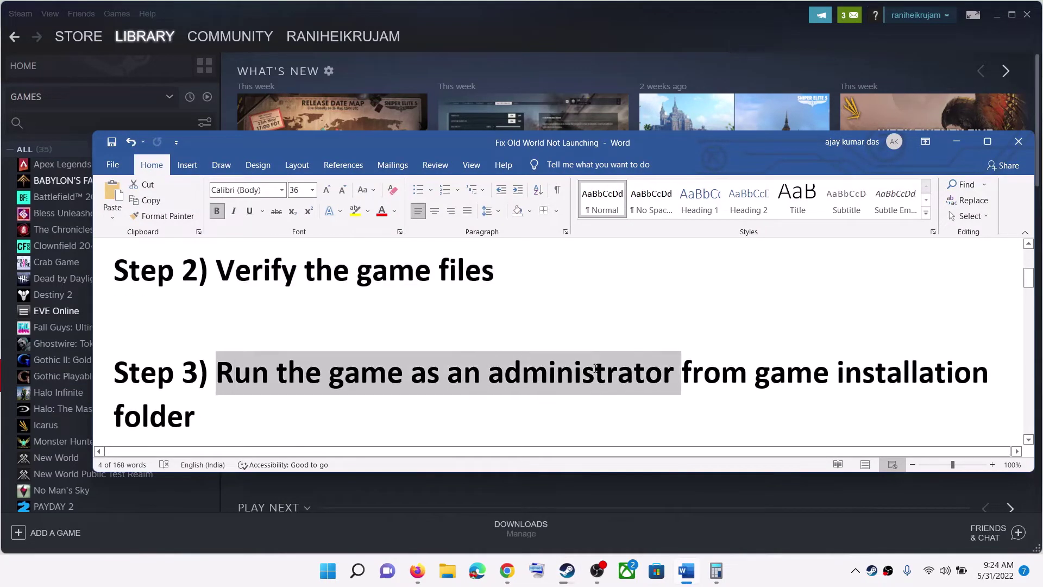
Step: Highlight the Step 3 run-as-administrator text, then minimize the Word checklist
left_click_drag(699, 374, 834, 407)
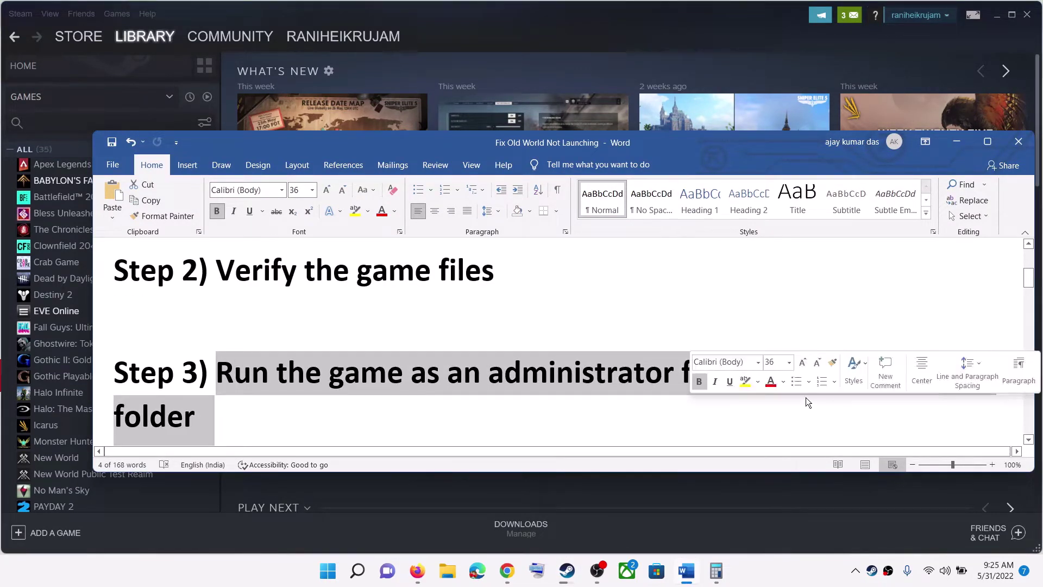
scroll(291, 373, "down", 1)
key("Right")
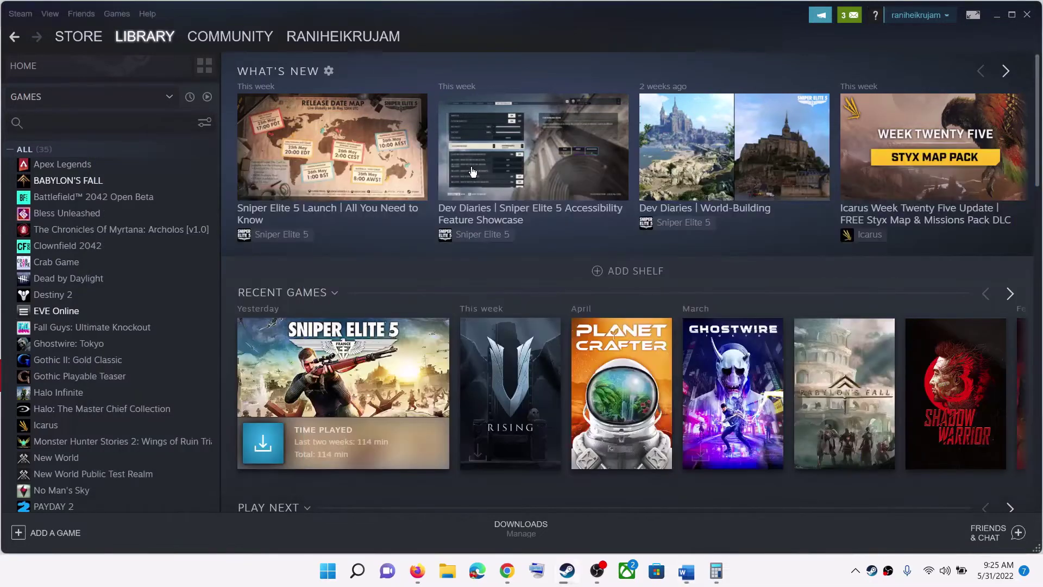
left_click(956, 142)
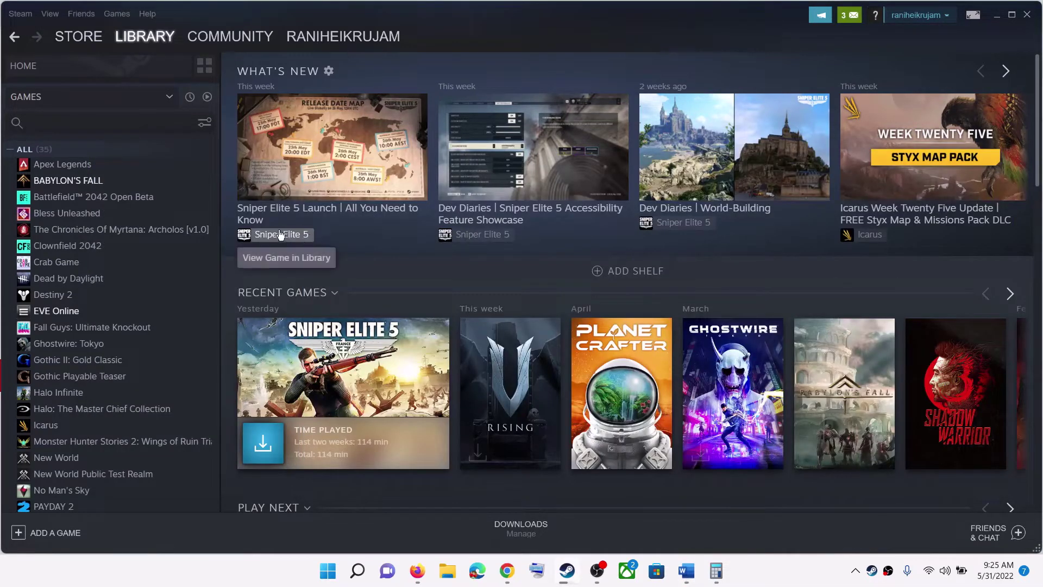
Step: Browse the local files of BABYLON'S FALL via Manage in the Steam library
right_click(120, 183)
mouse_move(156, 230)
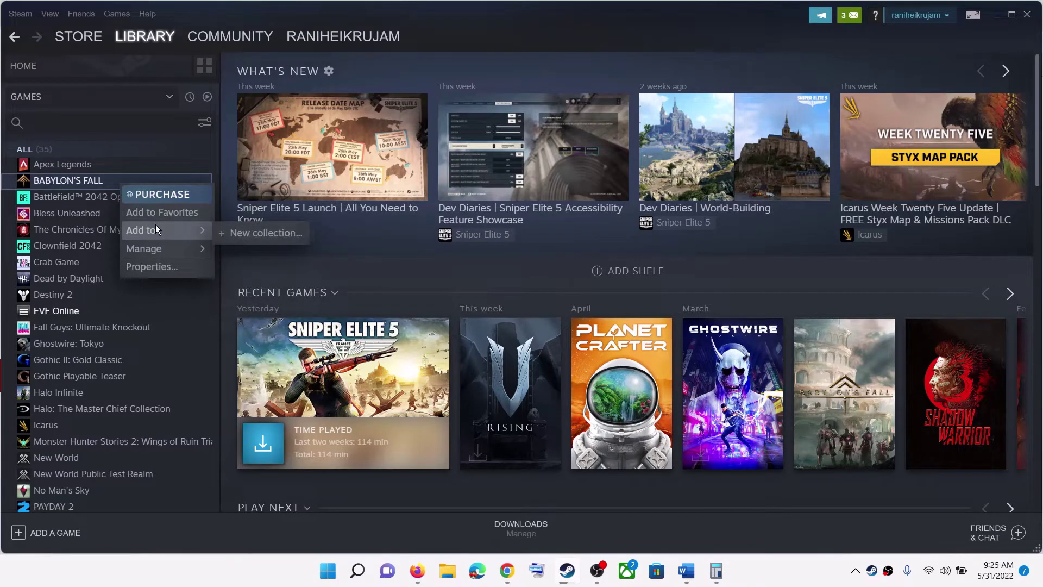
mouse_move(152, 250)
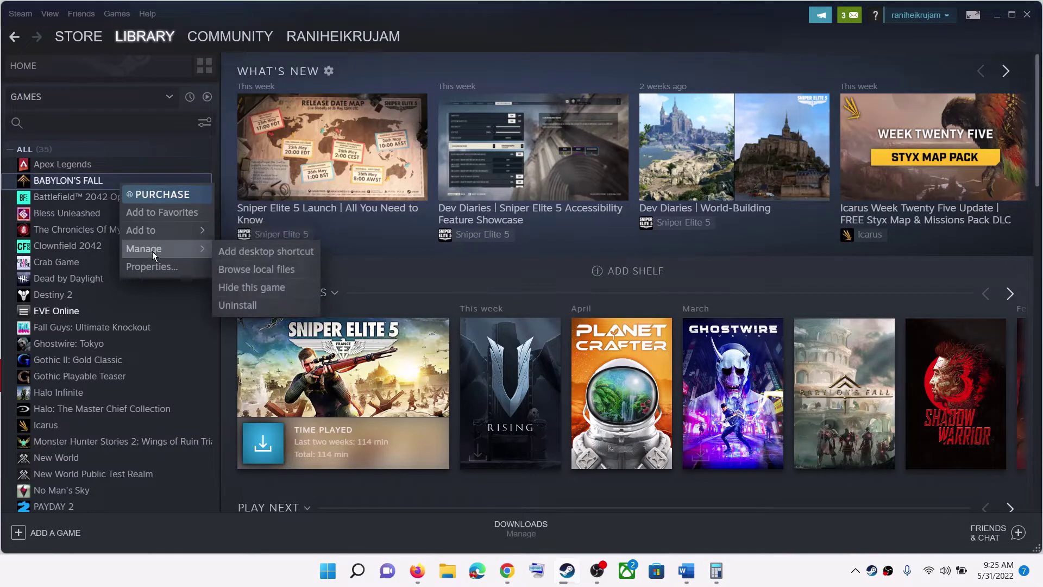
left_click(261, 268)
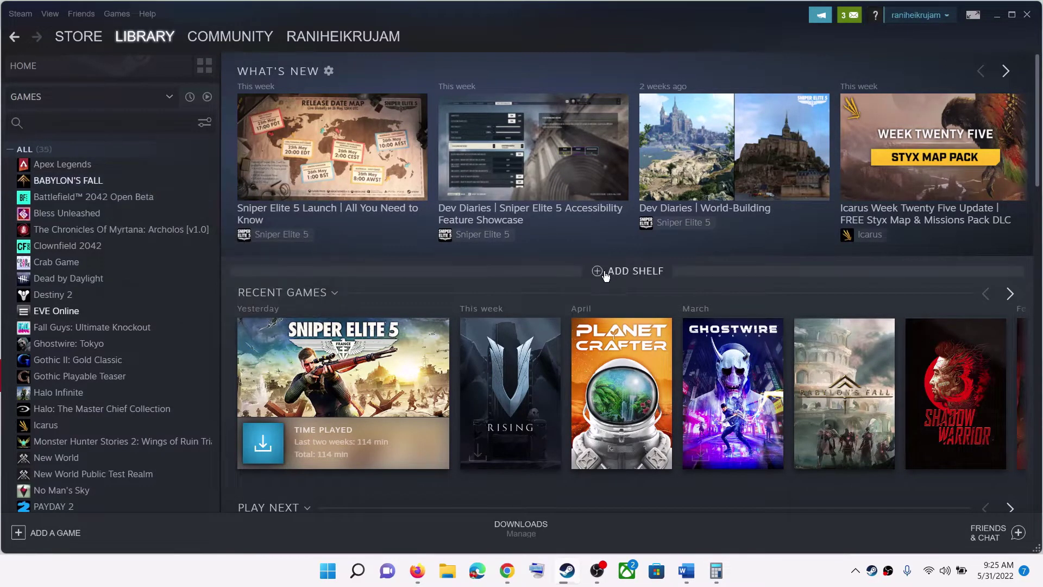
left_click(446, 570)
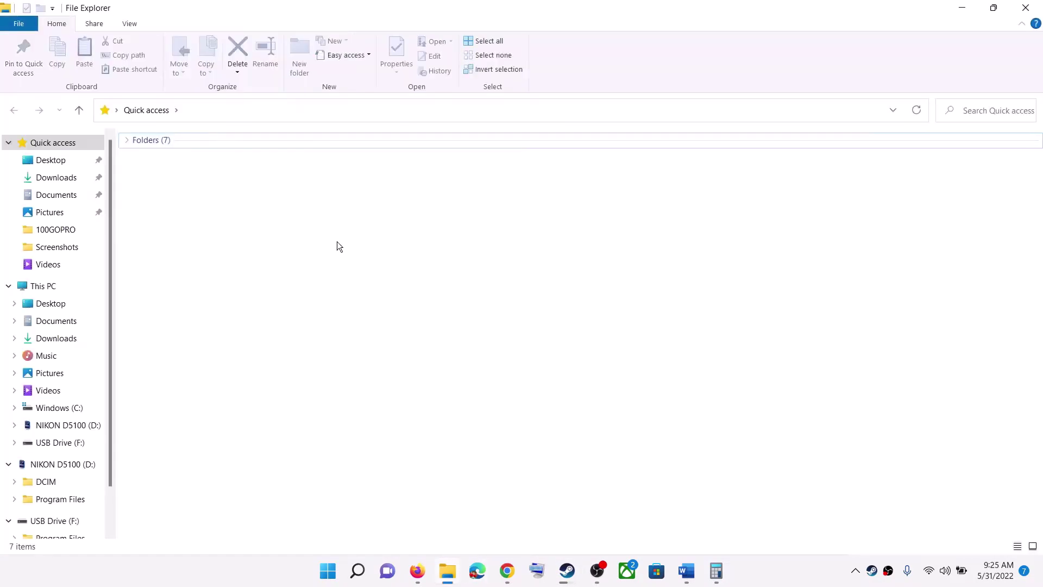
Step: Open C:\Program Files (x86)\Steam\steamapps\common\The Planet Crafter Demo in File Explorer
left_click(47, 286)
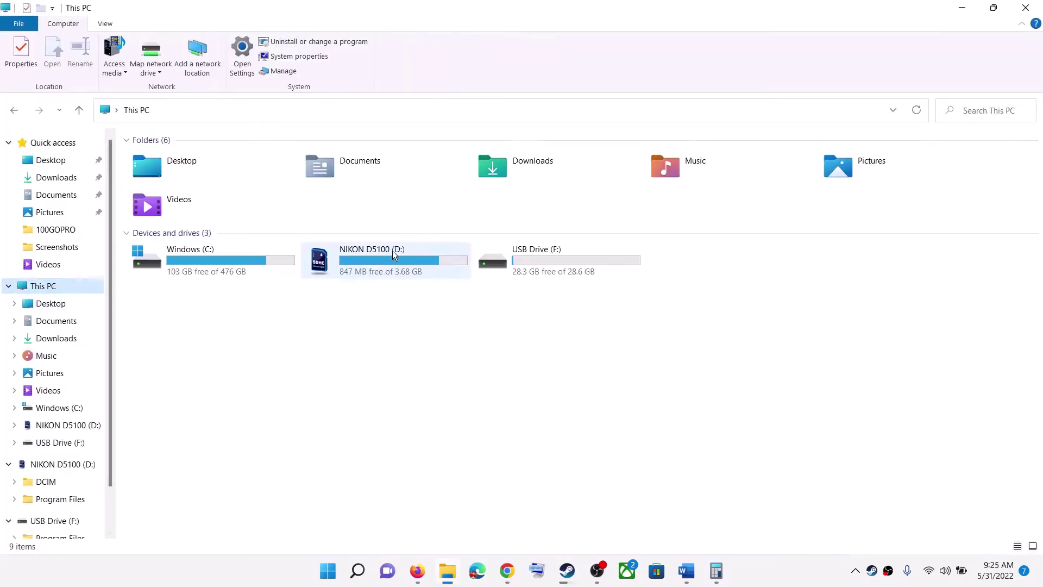
double_click(243, 263)
scroll(233, 334, "down", 4)
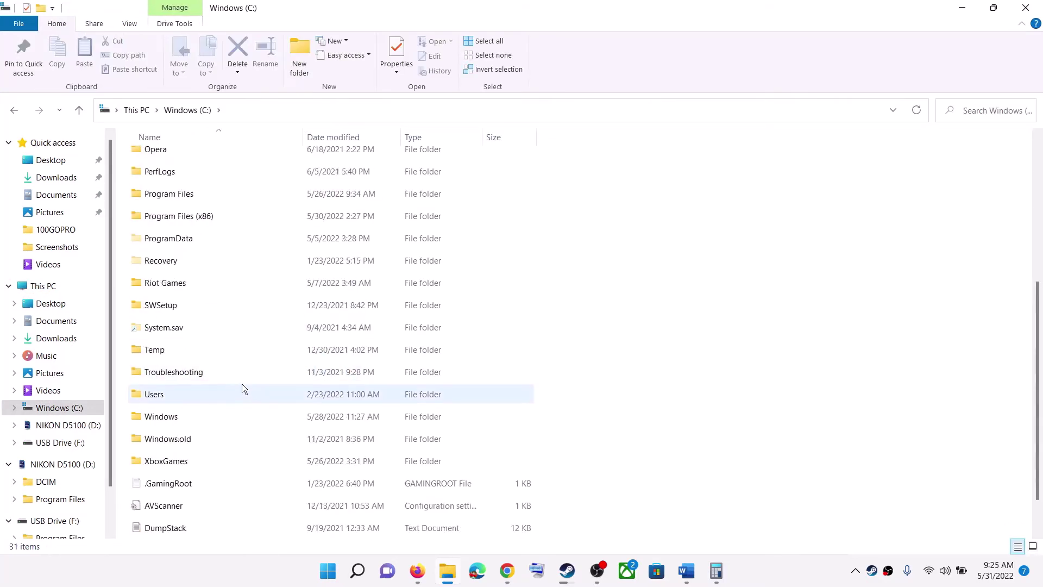
double_click(190, 217)
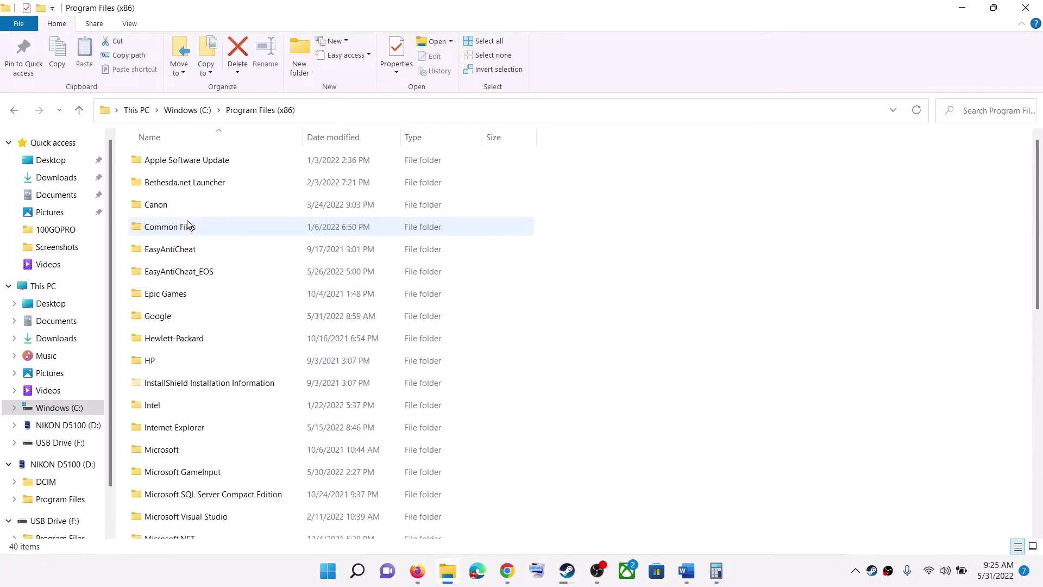
scroll(196, 359, "down", 6)
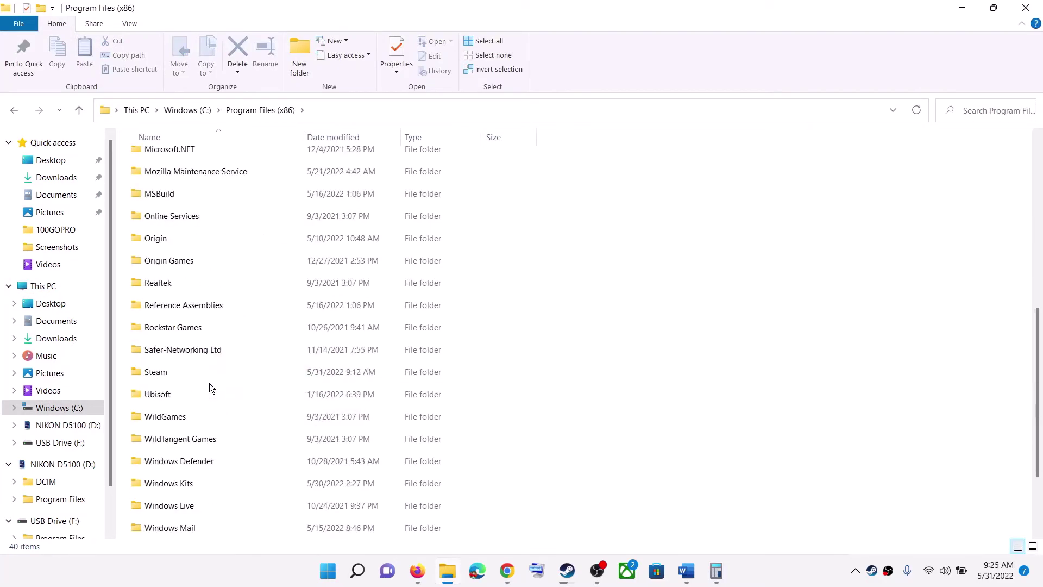
double_click(161, 381)
scroll(189, 337, "down", 3)
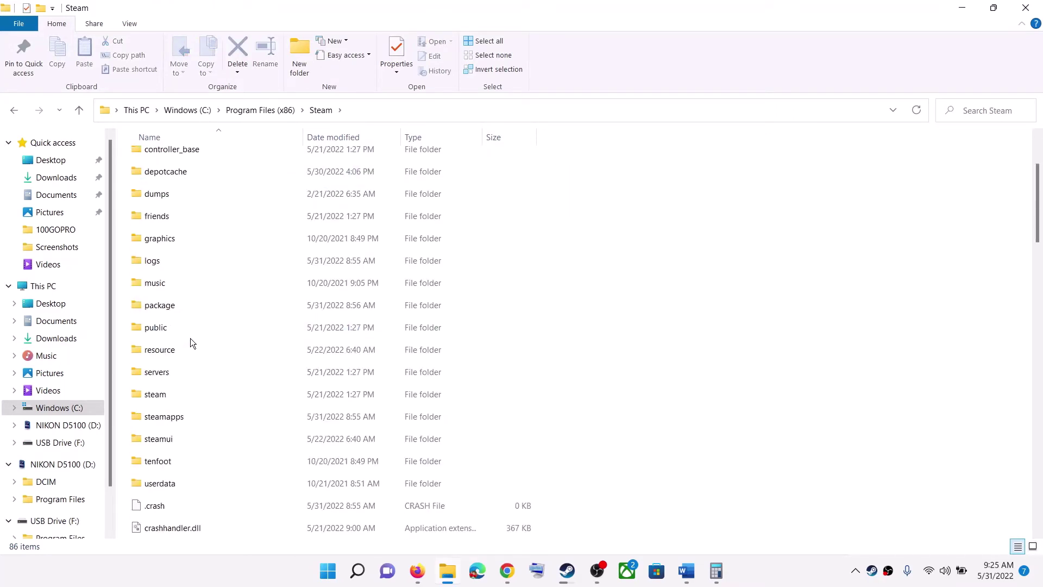
double_click(179, 350)
double_click(168, 162)
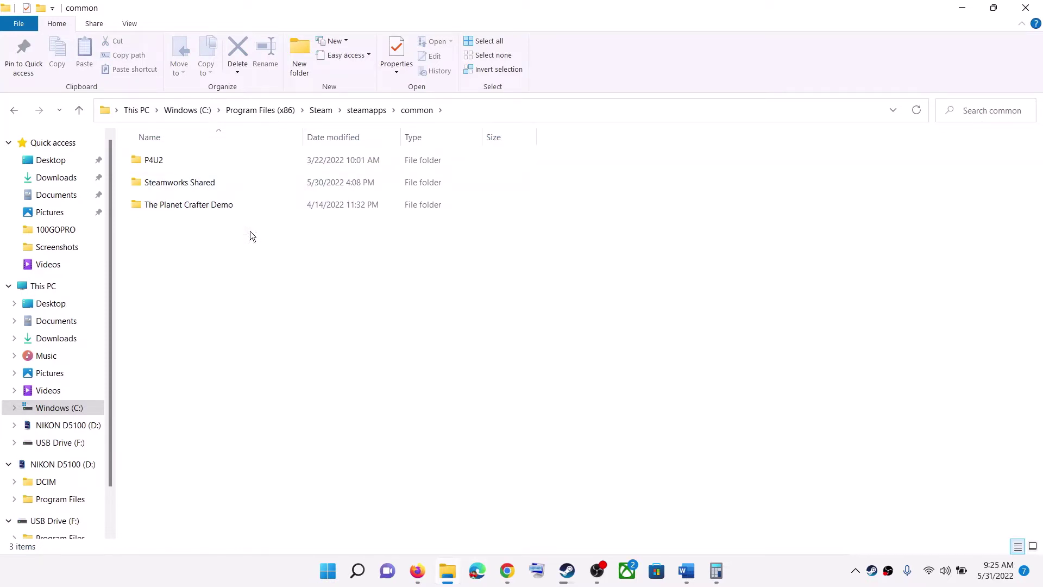
left_click(216, 206)
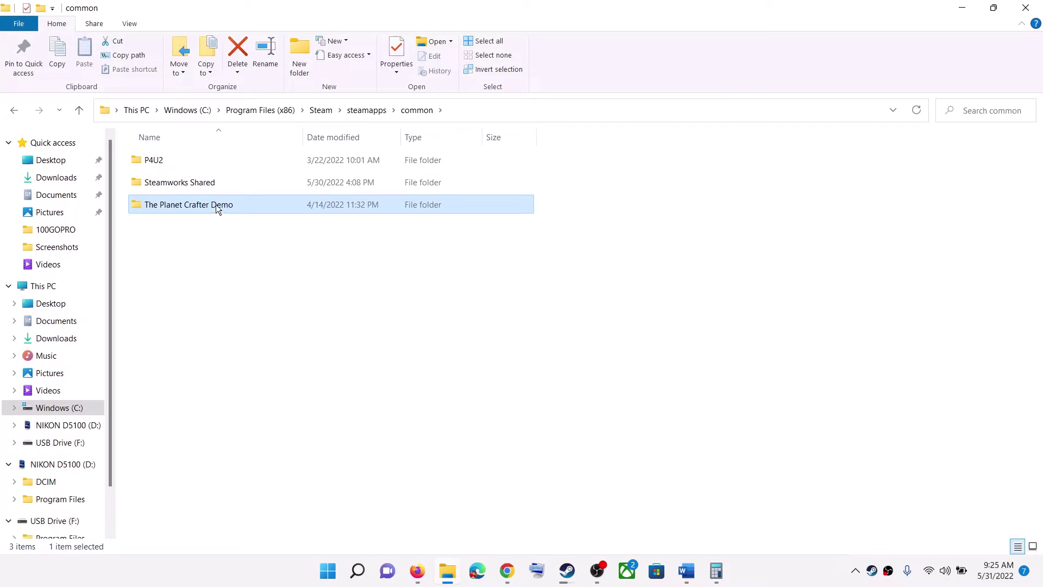
double_click(217, 204)
Step: Set Planet Crafter to run as an administrator in its Compatibility properties
left_click(186, 206)
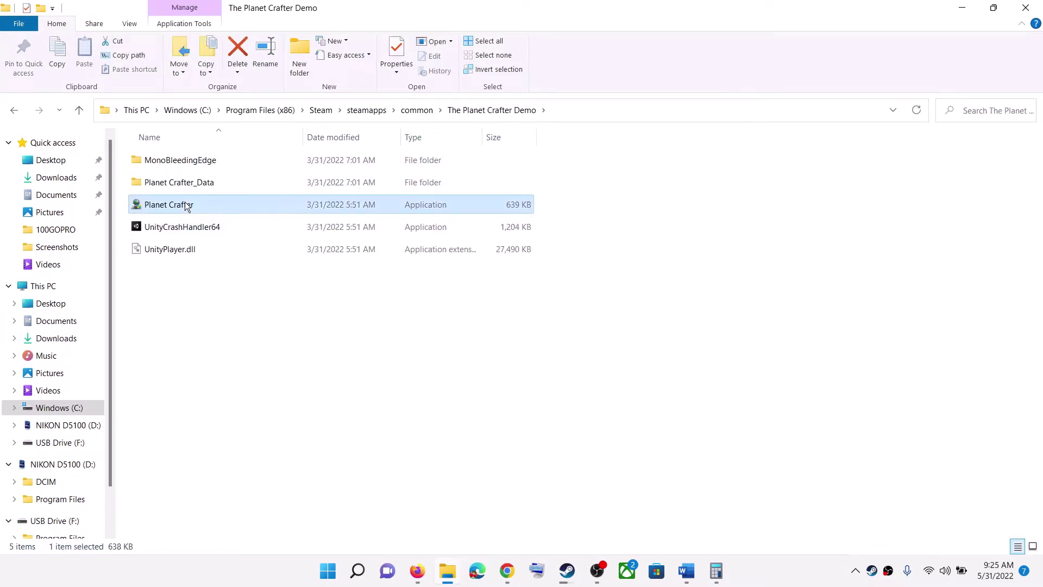
right_click(186, 204)
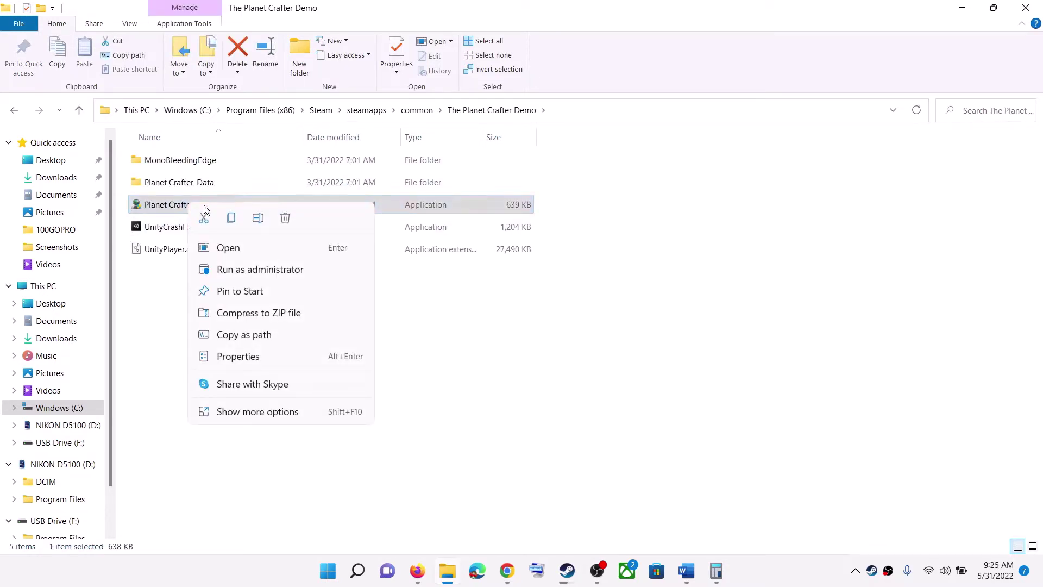
left_click(238, 355)
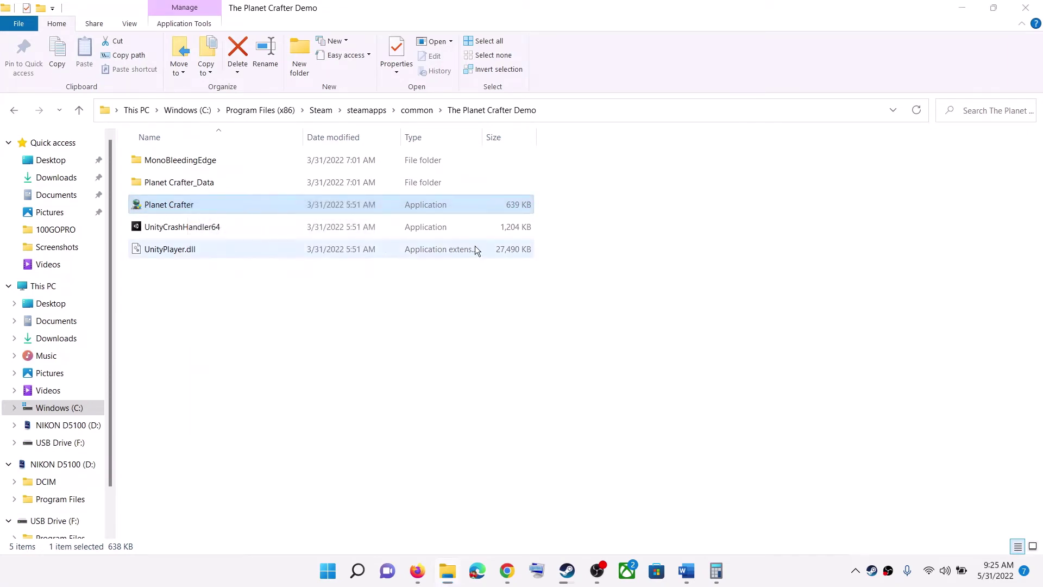
left_click_drag(341, 188, 453, 73)
left_click(367, 96)
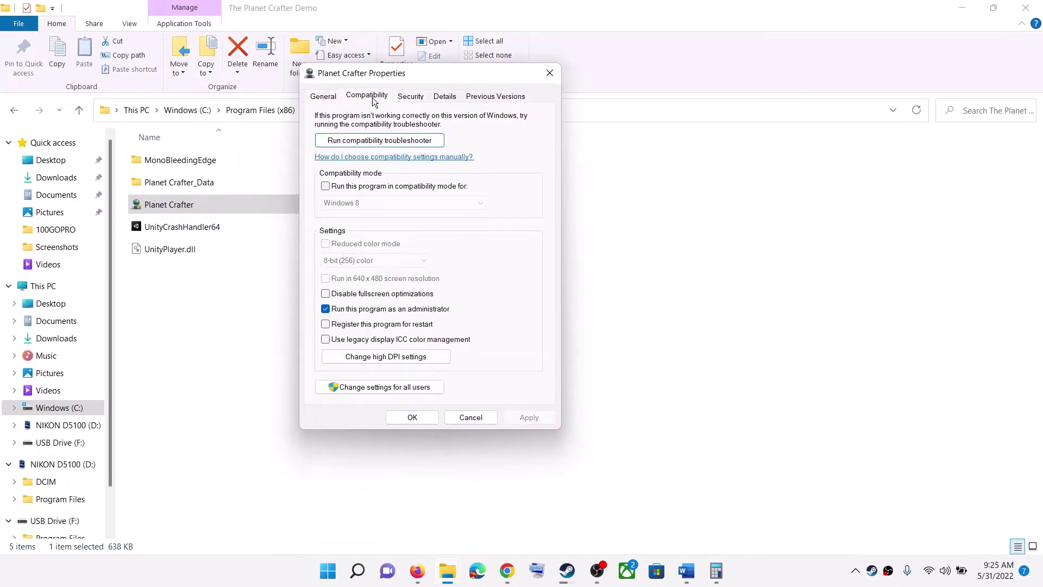
left_click(402, 418)
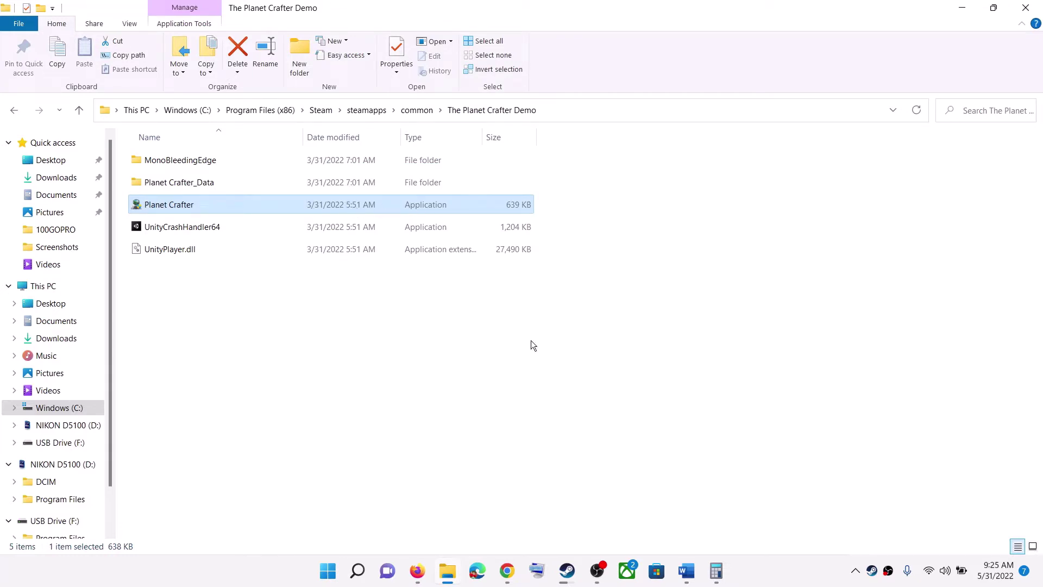
Step: Scroll the Word guide to Step 4 and highlight its clean driver install text and NVIDIA and AMD links
mouse_move(574, 581)
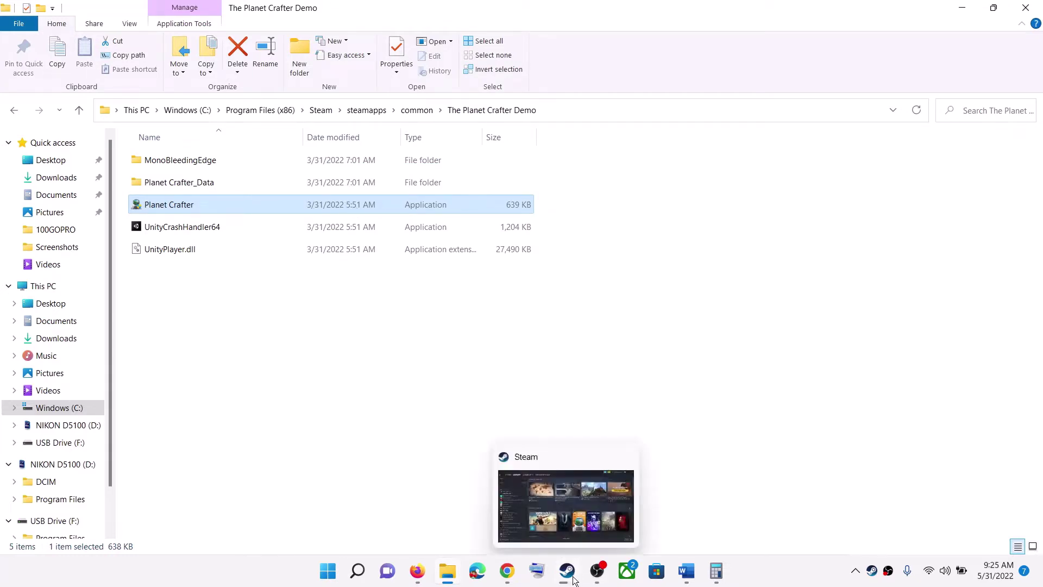
left_click(687, 571)
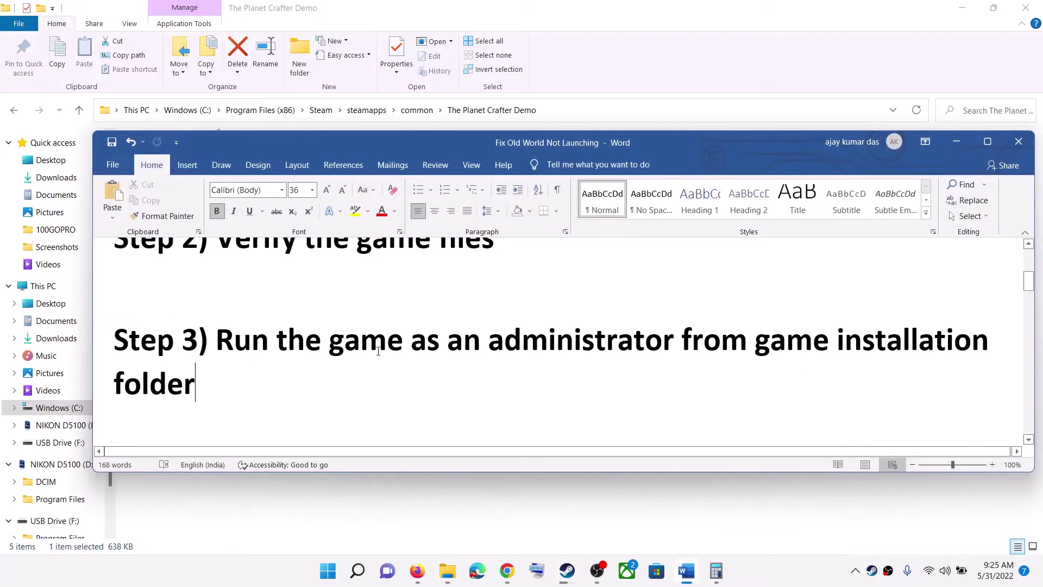
scroll(378, 371, "down", 2)
left_click_drag(217, 388, 782, 390)
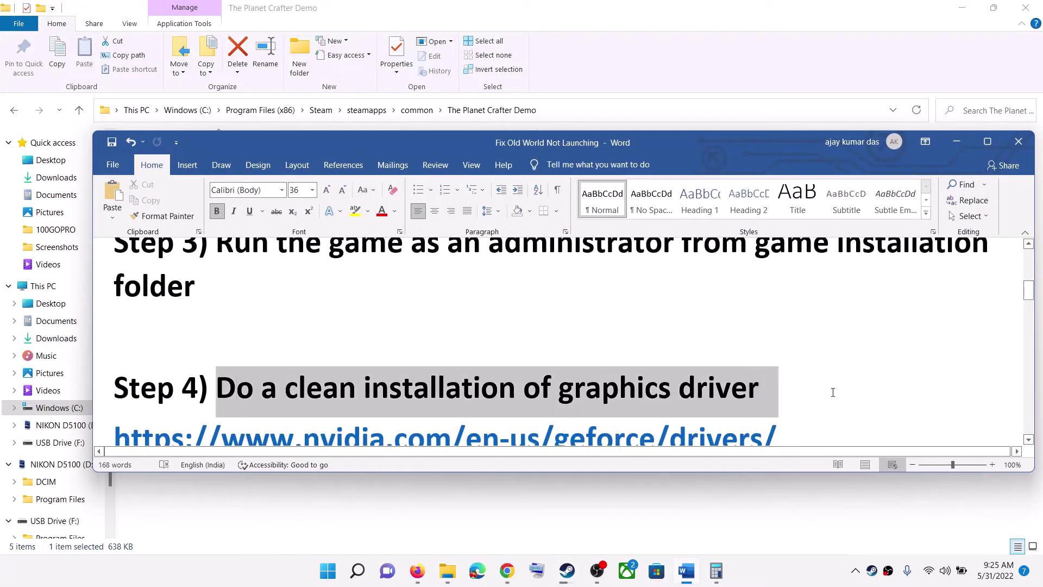
scroll(428, 386, "down", 2)
left_click_drag(295, 374, 585, 365)
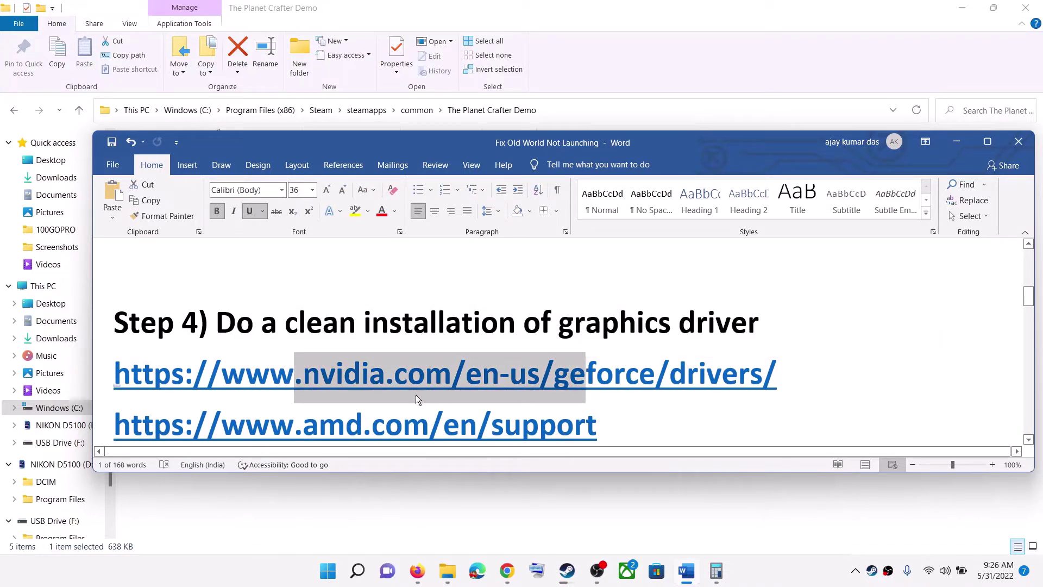
left_click_drag(346, 423, 539, 424)
left_click(814, 582)
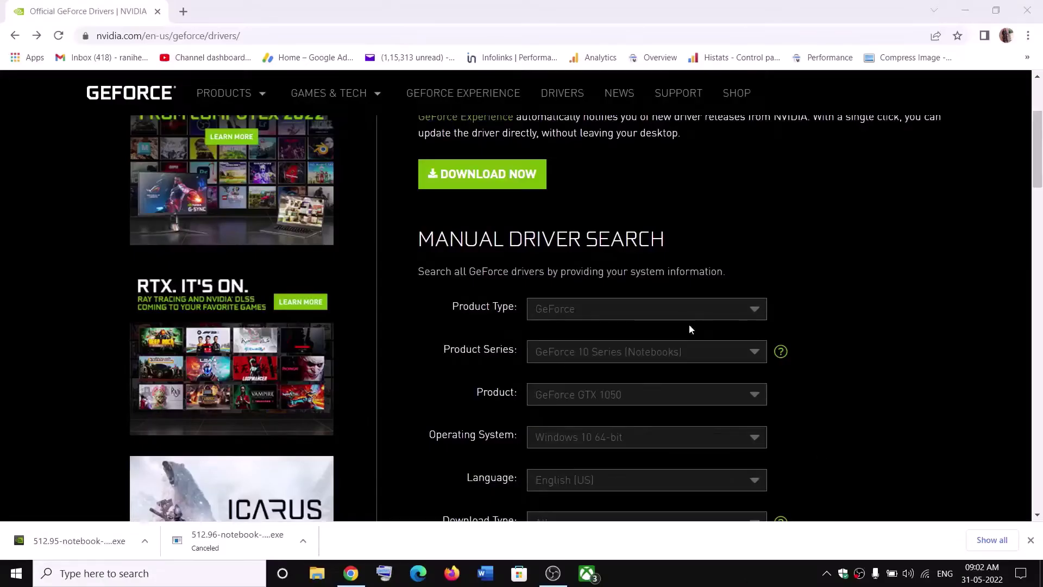
Step: Choose GeForce, GeForce 10 Series (Notebooks) and GeForce GTX 1050 in Manual Driver Search
left_click(599, 307)
left_click(599, 307)
left_click(666, 267)
scroll(665, 266, "down", 1)
left_click(643, 290)
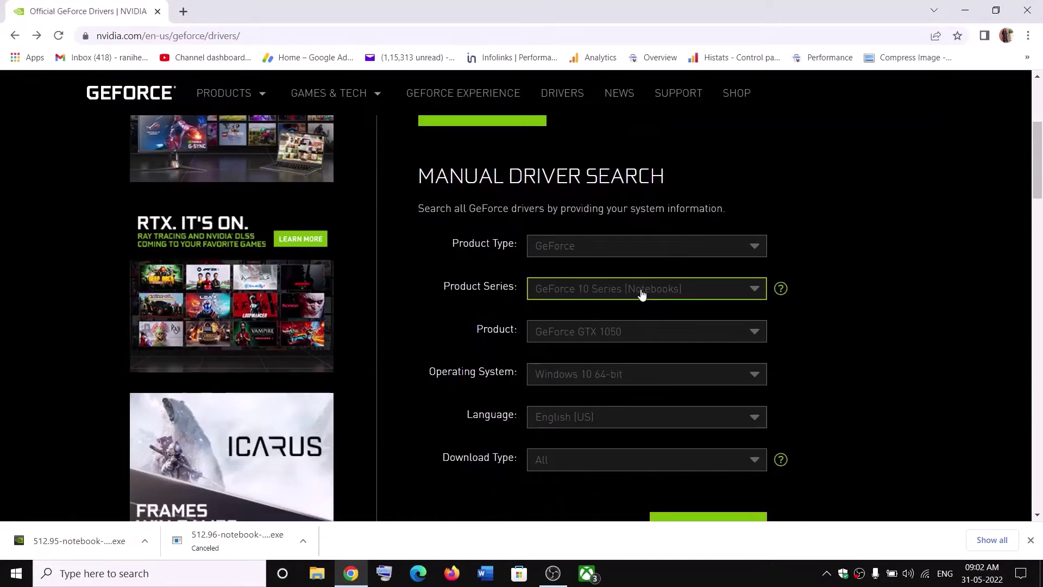
left_click(790, 311)
left_click(659, 339)
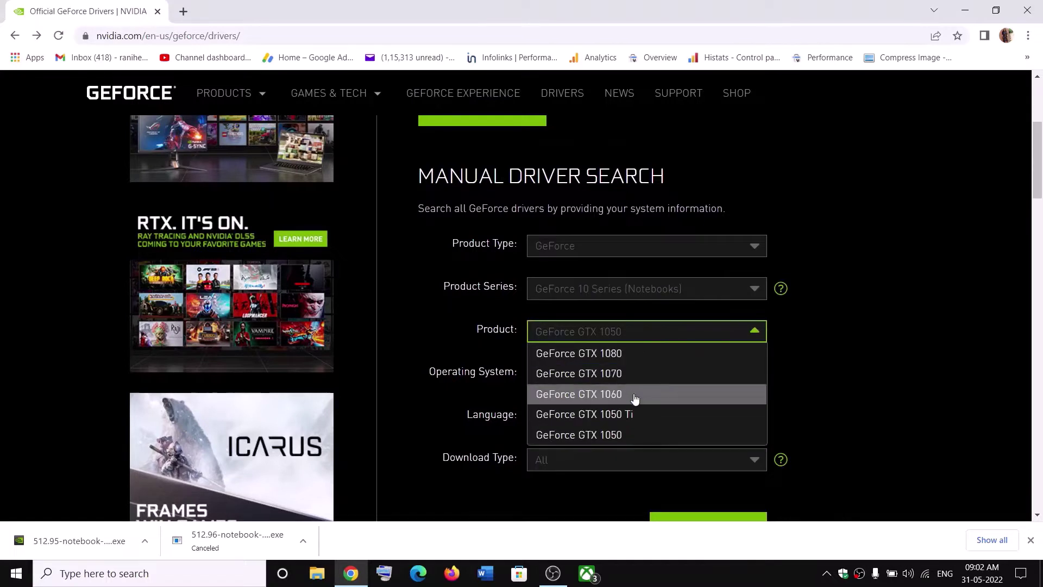
left_click(781, 361)
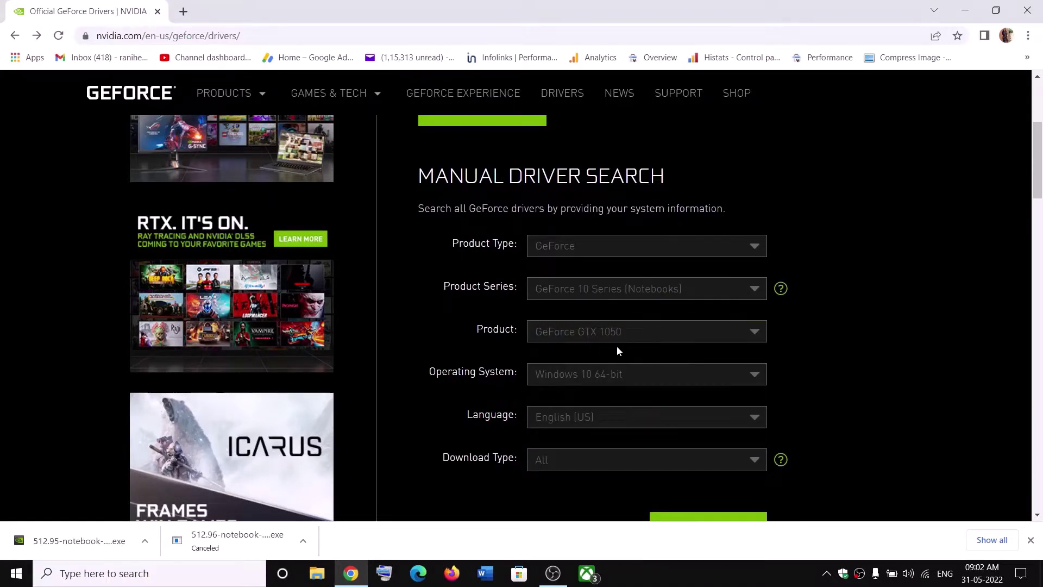
Step: Select Windows 10 64-bit as the operating system and start the driver search
scroll(591, 350, "down", 1)
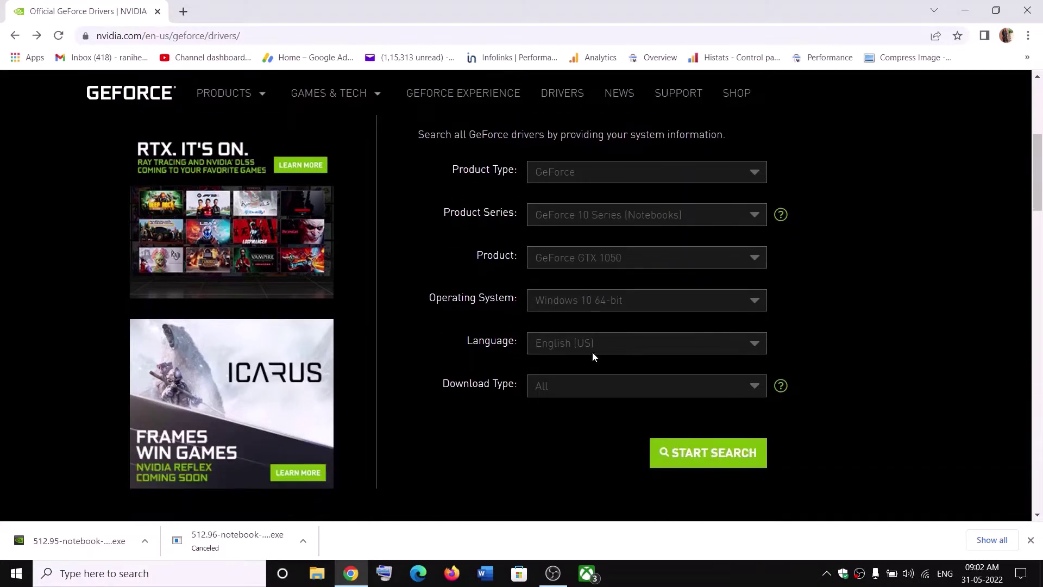
left_click(618, 300)
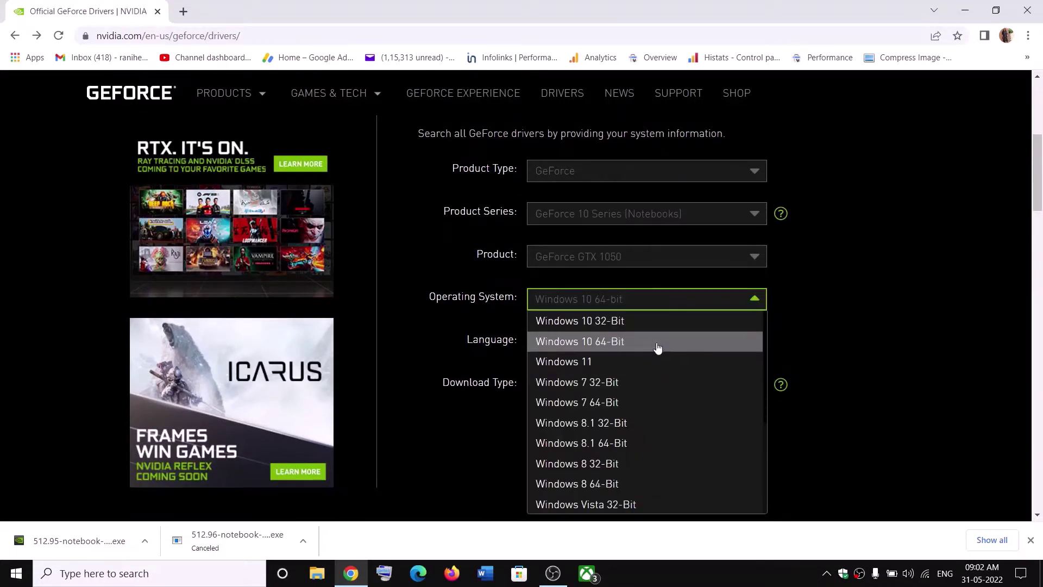
left_click(799, 338)
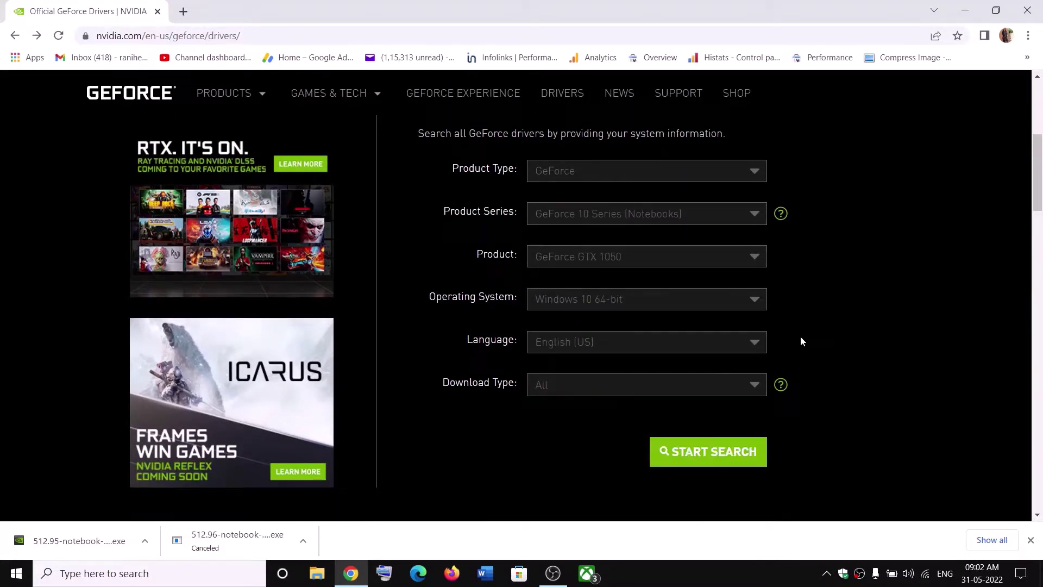
left_click(645, 304)
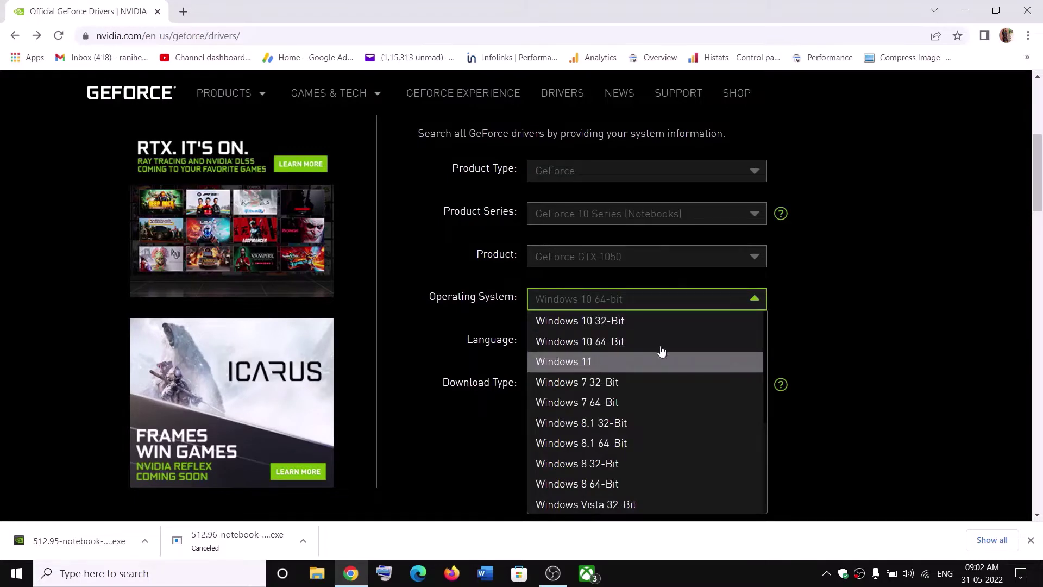
left_click(811, 334)
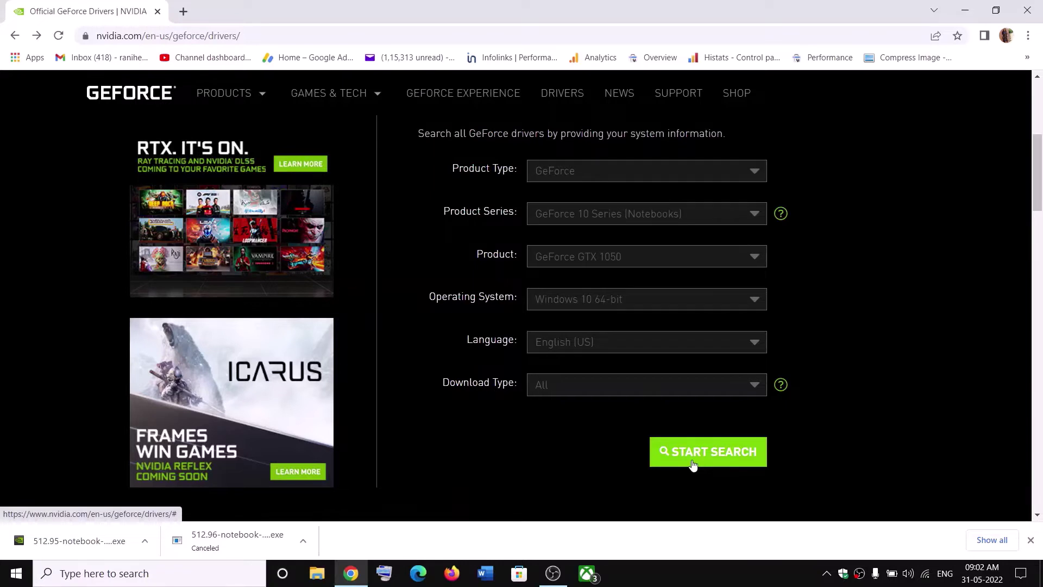
left_click(709, 455)
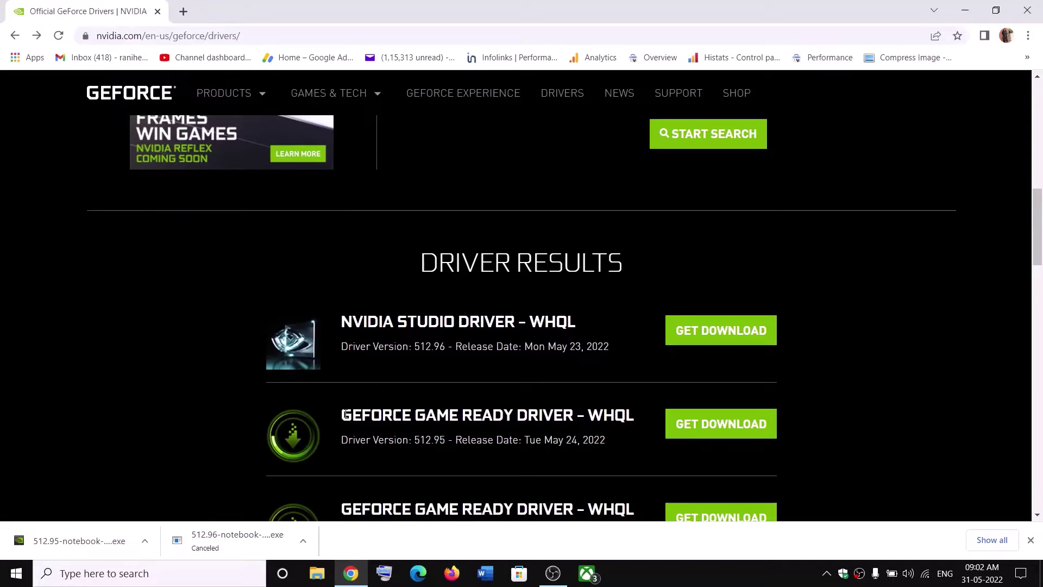
left_click_drag(342, 414, 579, 411)
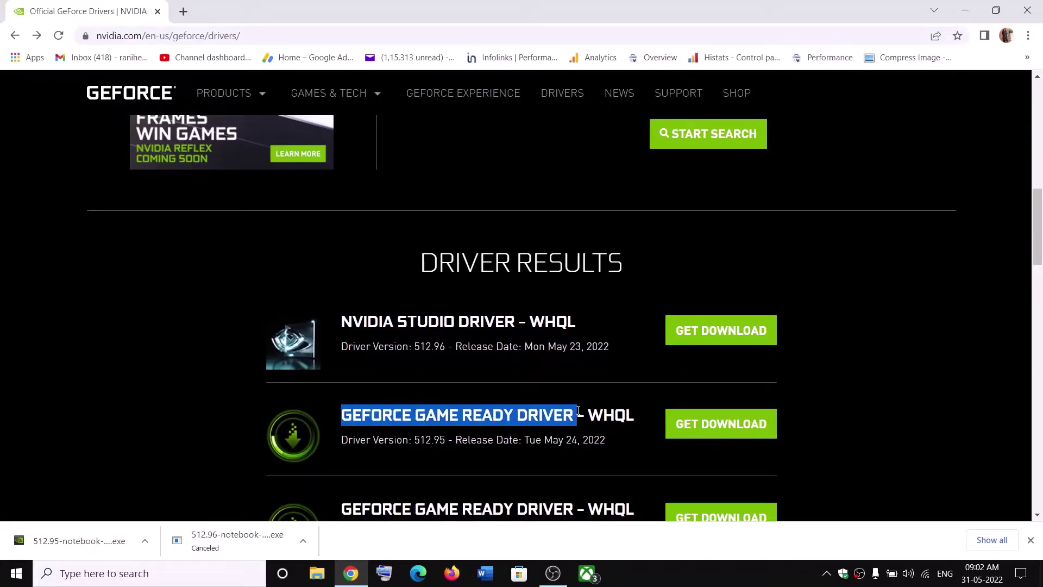
left_click_drag(341, 323, 519, 323)
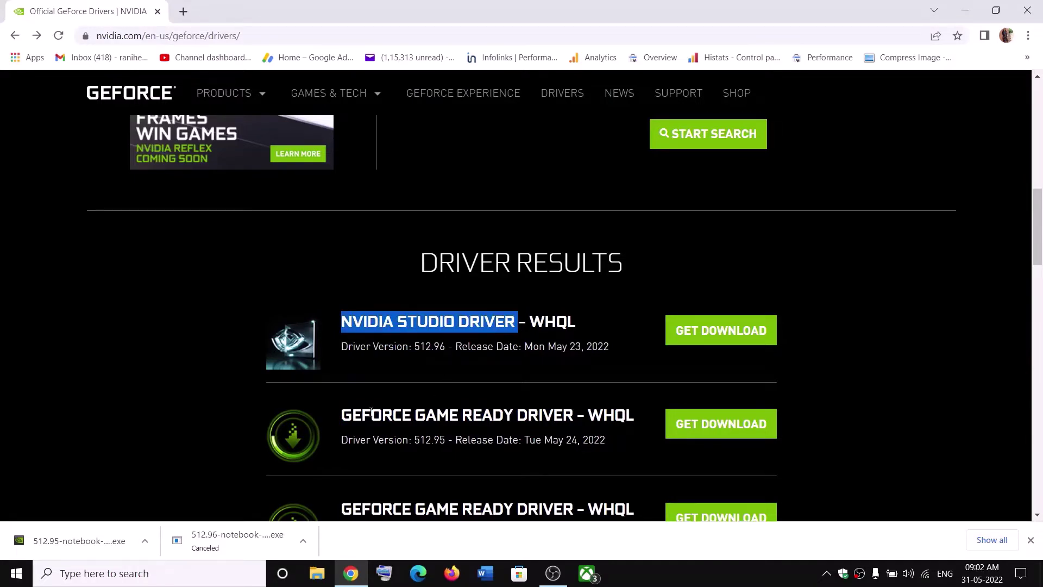
left_click_drag(335, 416, 511, 416)
left_click_drag(415, 440, 453, 441)
left_click_drag(339, 416, 511, 413)
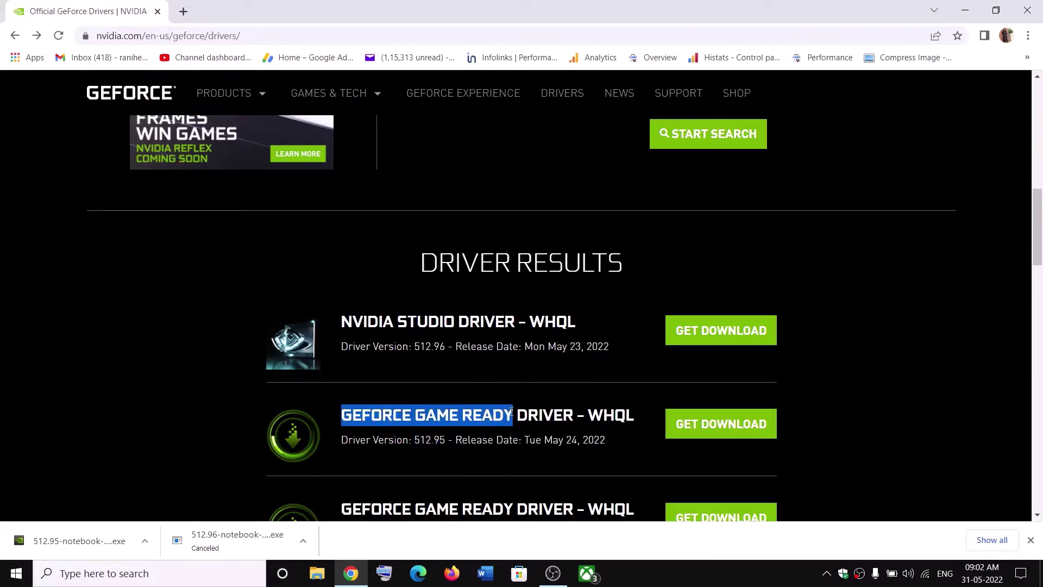
left_click_drag(385, 444, 446, 441)
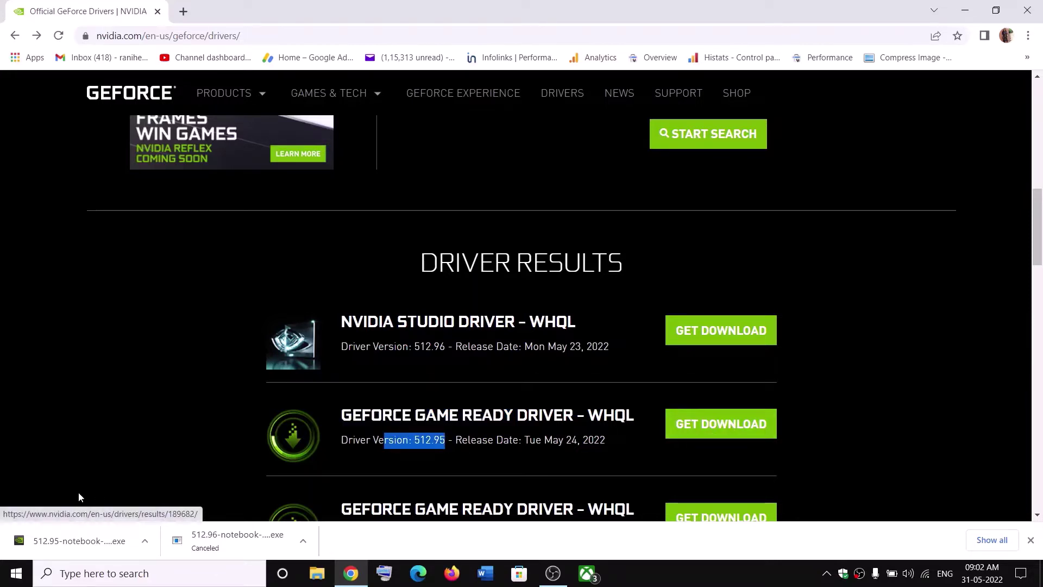
Step: Run the 512.95 installer, extract it, accept the license, and choose a Custom clean installation
left_click(84, 541)
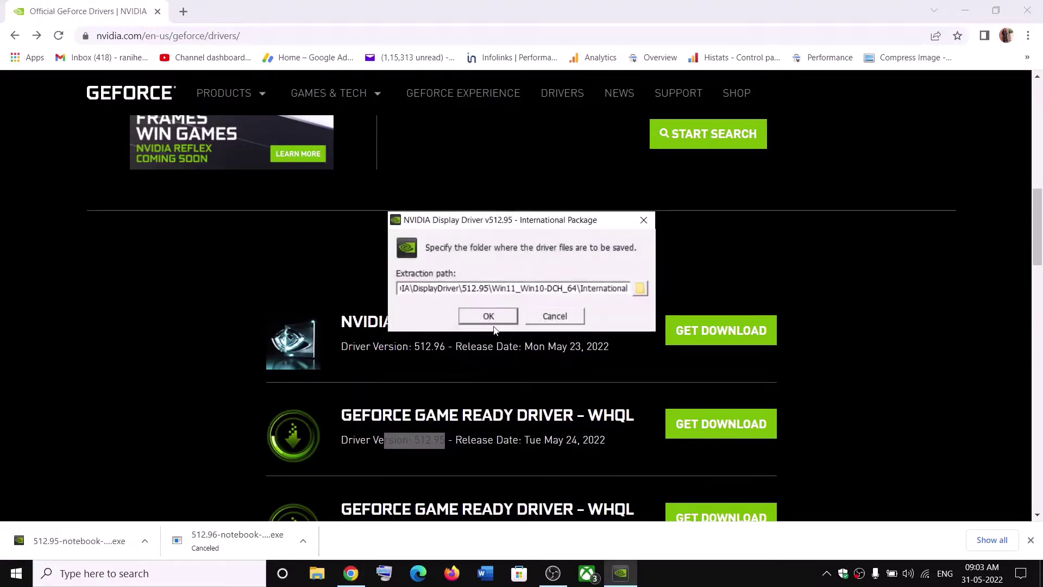
left_click(489, 316)
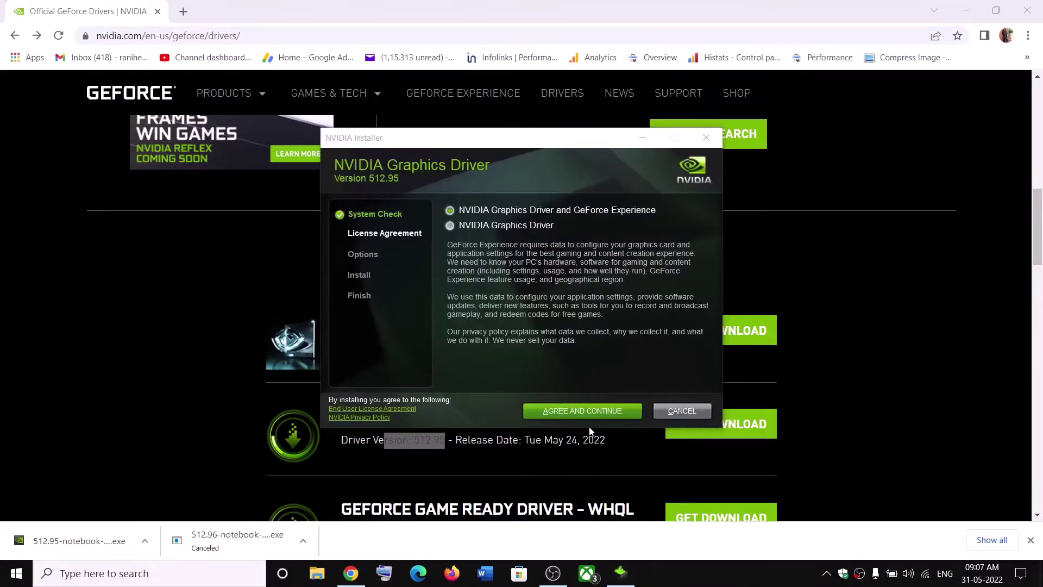
left_click(575, 415)
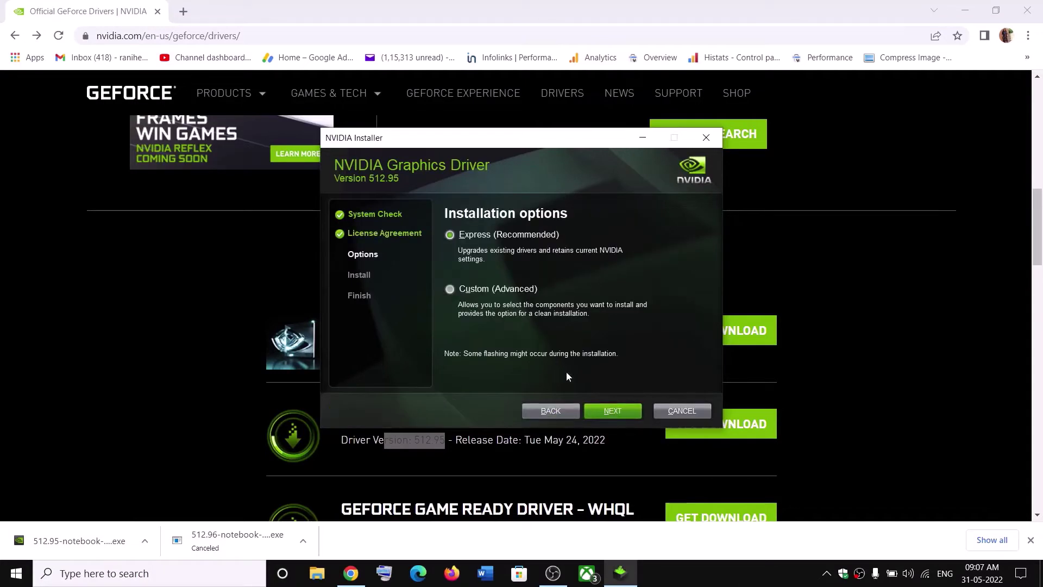
left_click(479, 292)
left_click(612, 412)
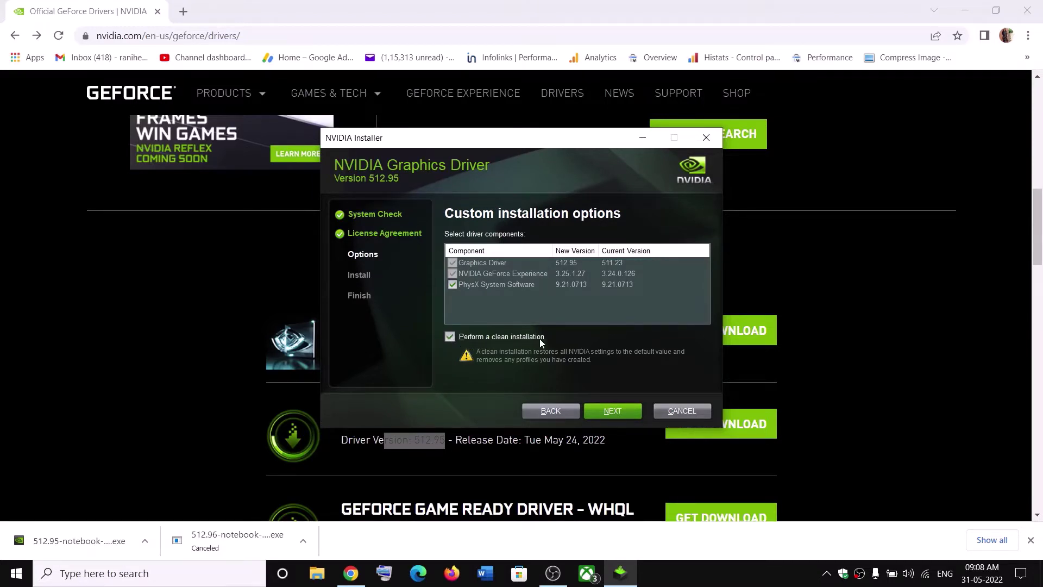
left_click(617, 411)
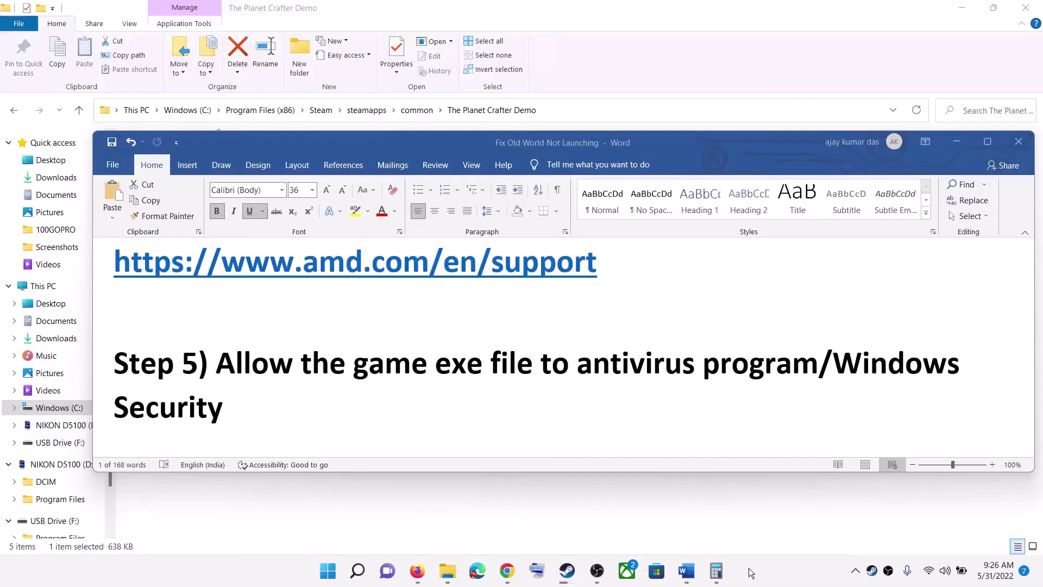
Step: Highlight Step 5 and 'Windows Security' in the Word guide, then launch Settings from Start
left_click(249, 387)
left_click_drag(218, 363, 738, 371)
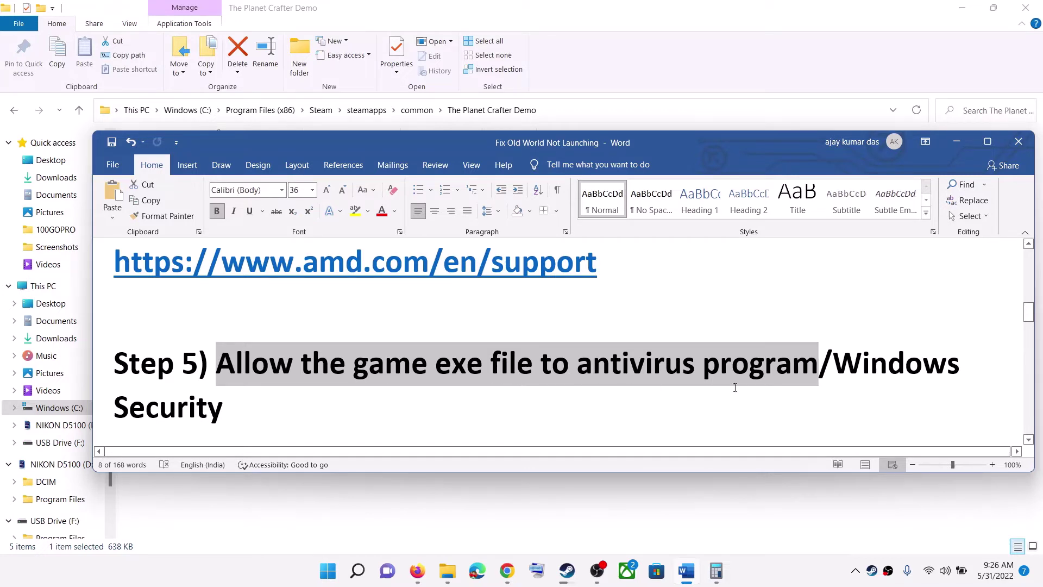
left_click_drag(834, 364, 241, 410)
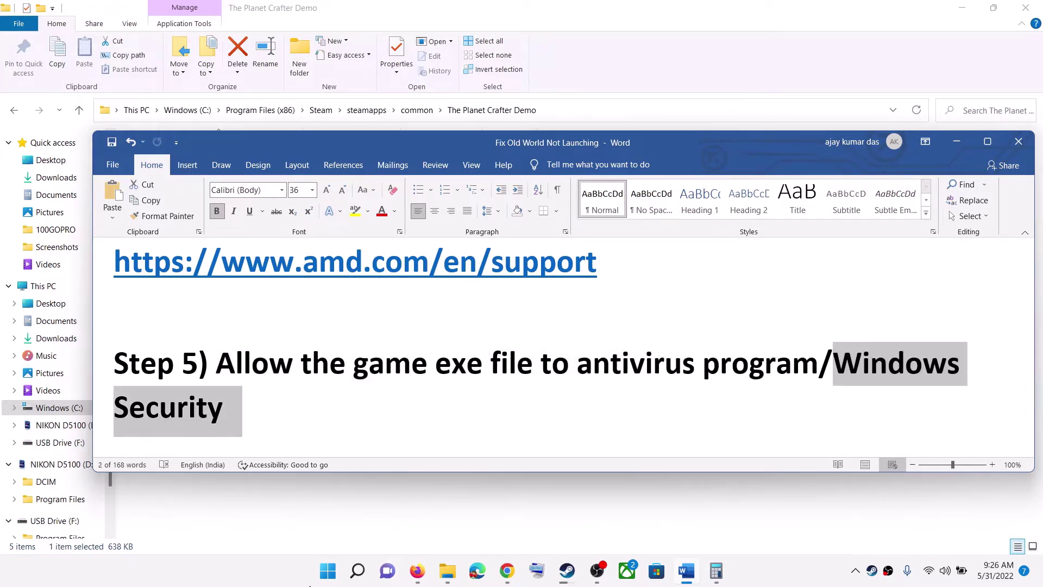
left_click(328, 572)
left_click(489, 225)
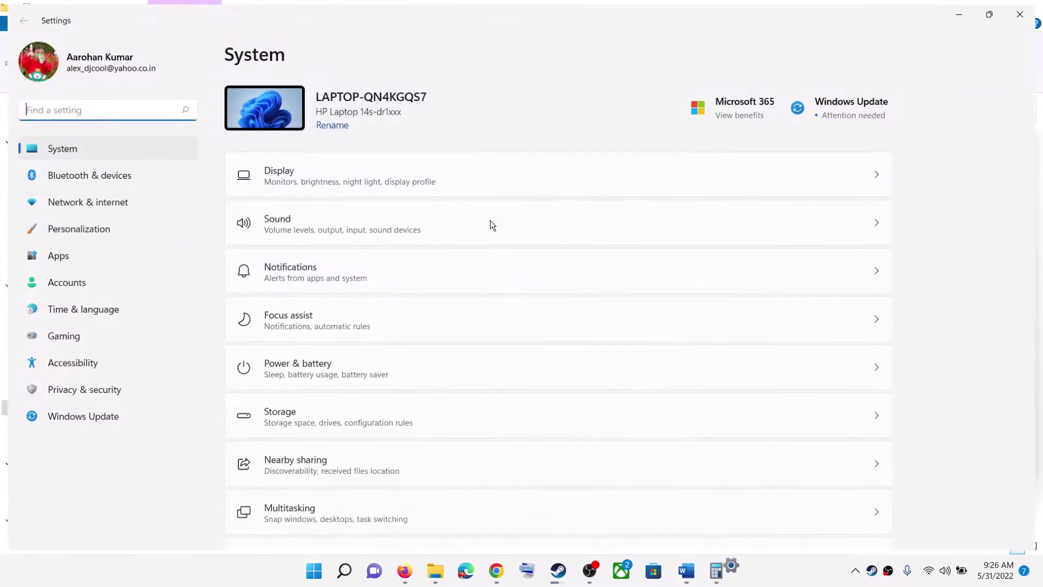
Step: Go through Privacy & security, Virus & threat protection and ransomware protection to Add an allowed app
left_click(108, 394)
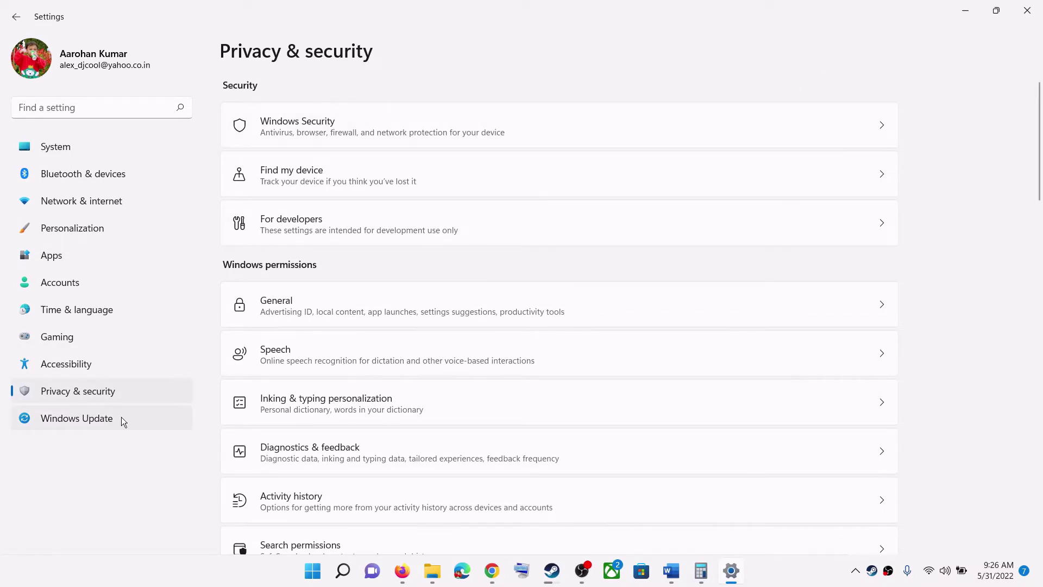
left_click(328, 137)
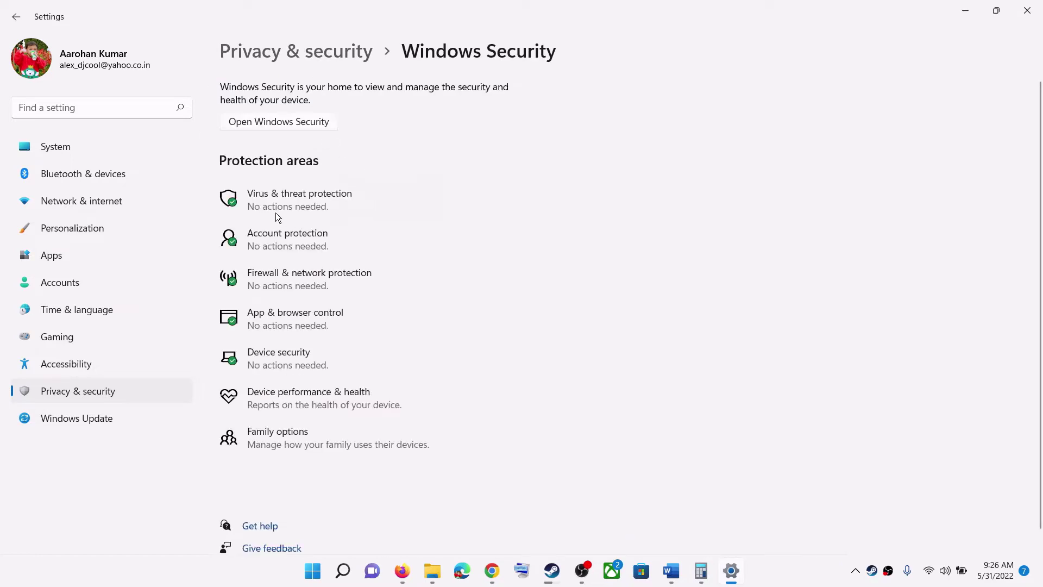
left_click(307, 202)
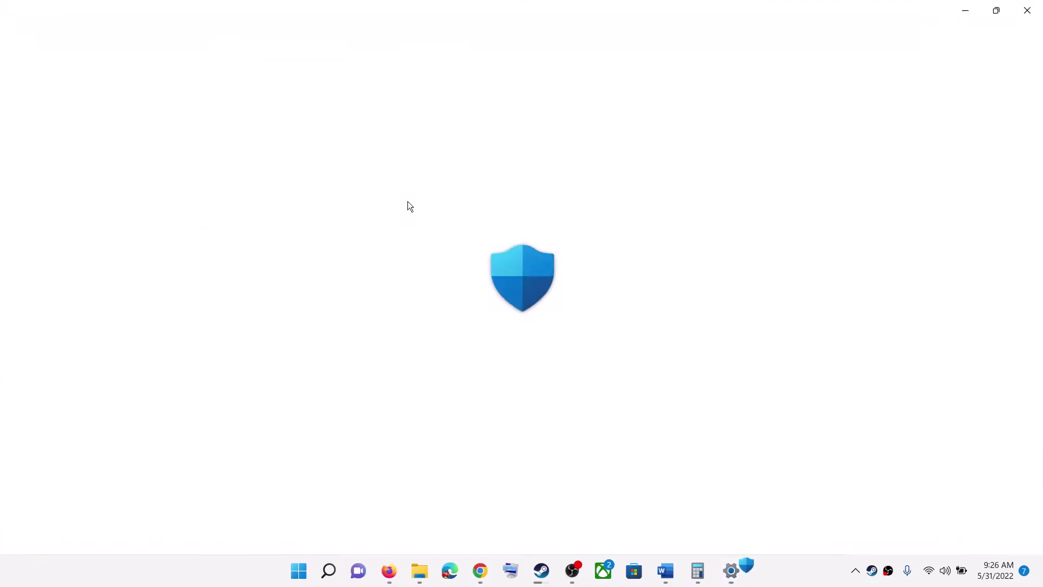
scroll(415, 305, "down", 3)
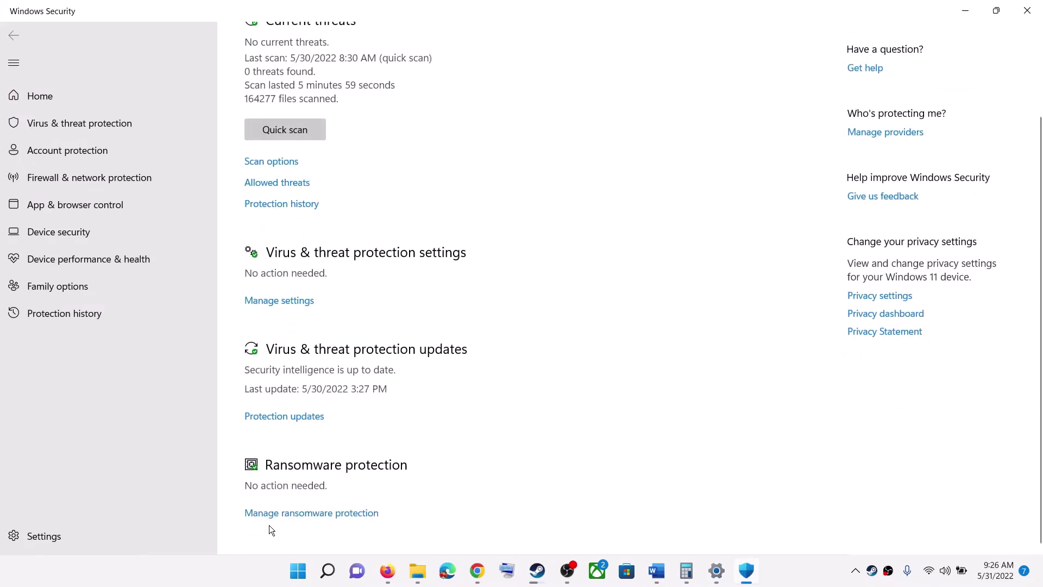
left_click(339, 514)
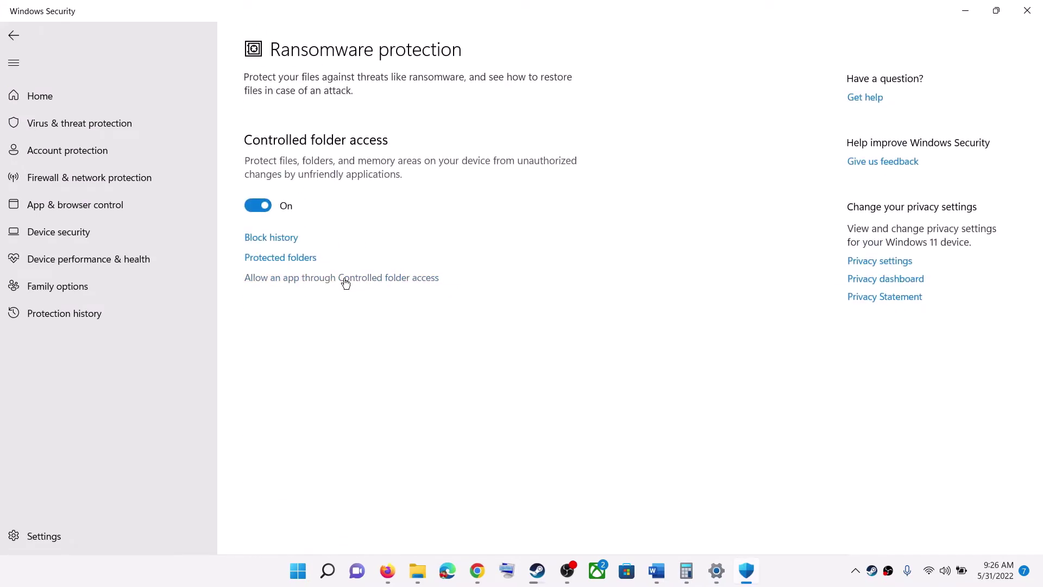
left_click(346, 279)
left_click(464, 386)
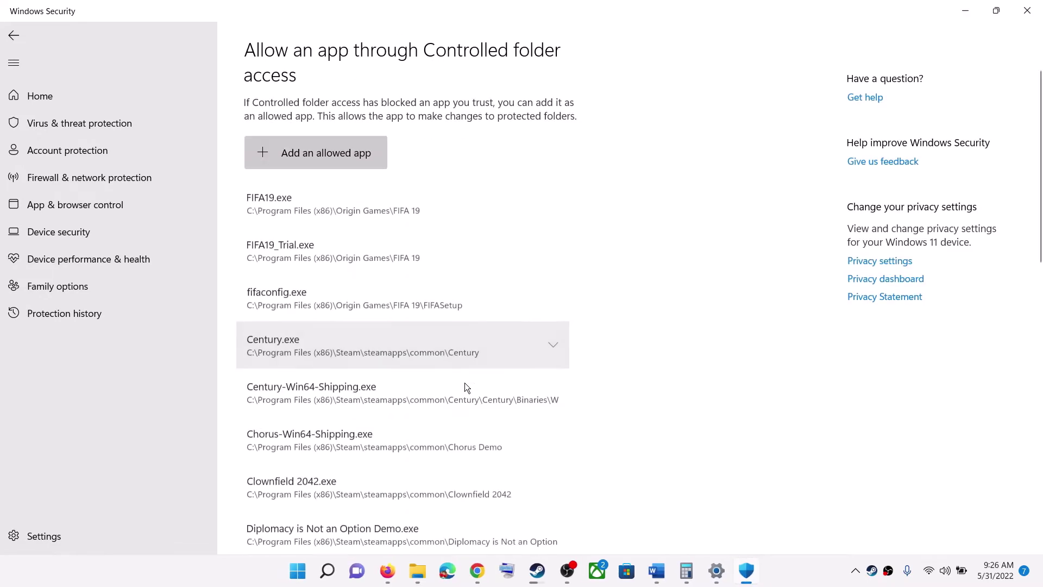
left_click(323, 157)
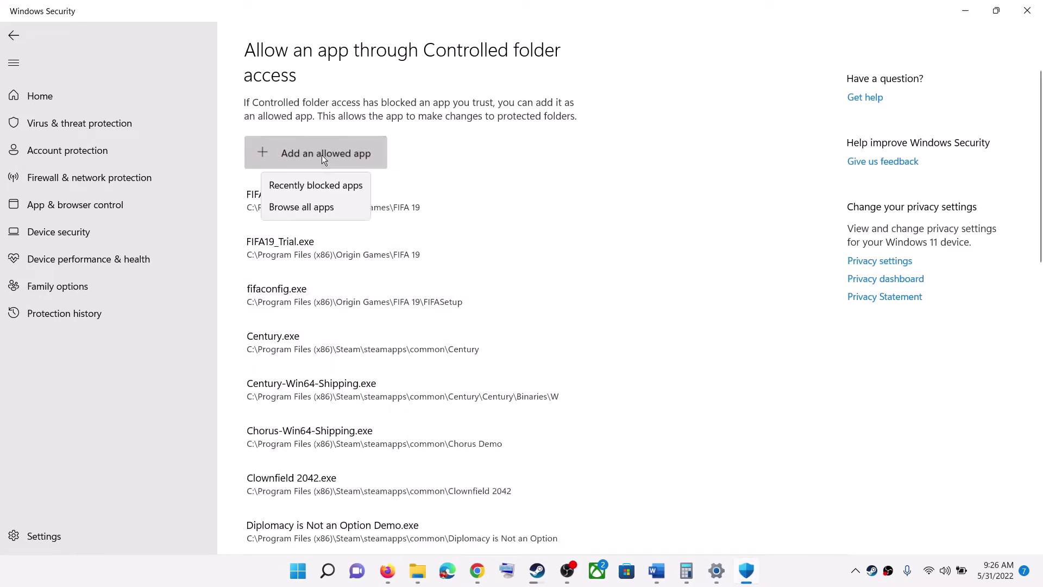
Step: Browse all apps and navigate to C:\Program Files (x86)\Steam\steamapps
left_click(316, 210)
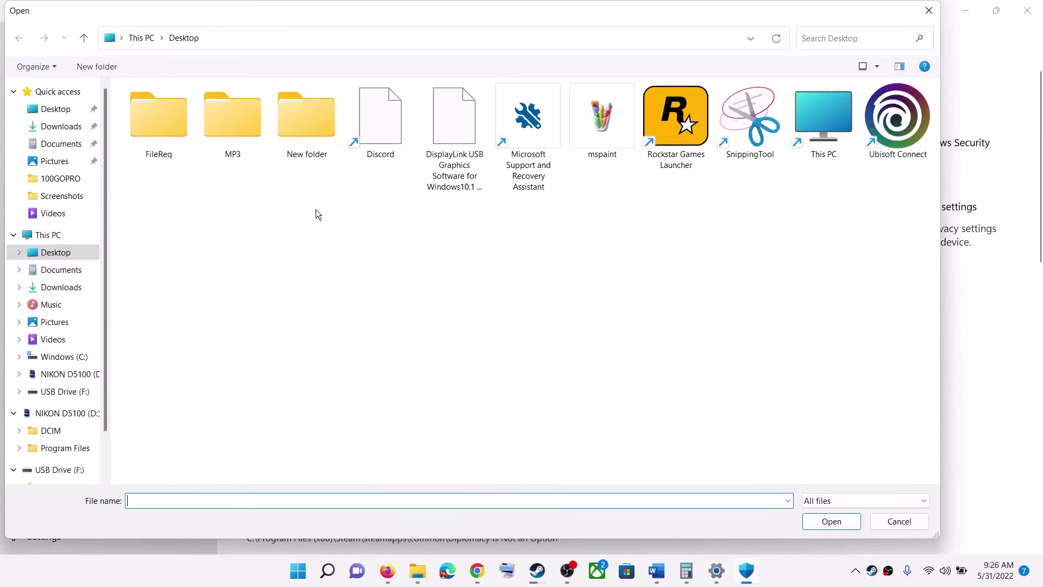
left_click(48, 235)
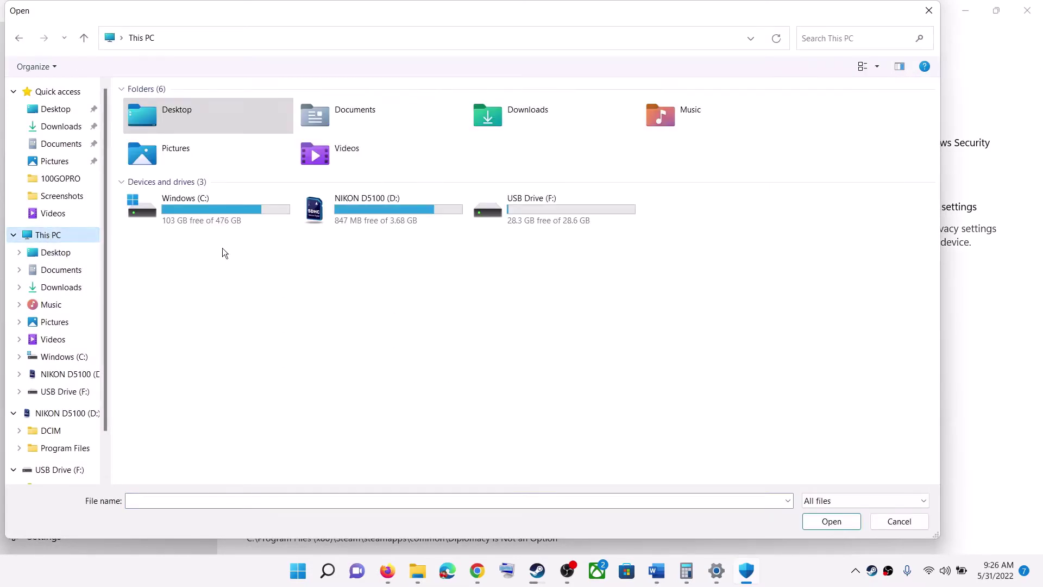
double_click(236, 219)
scroll(213, 357, "down", 3)
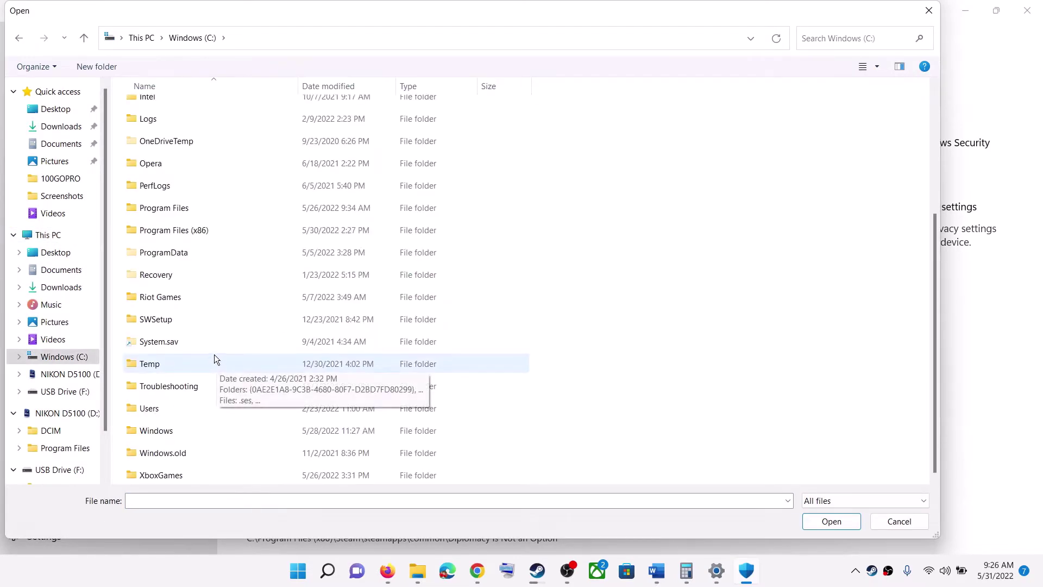
left_click(184, 230)
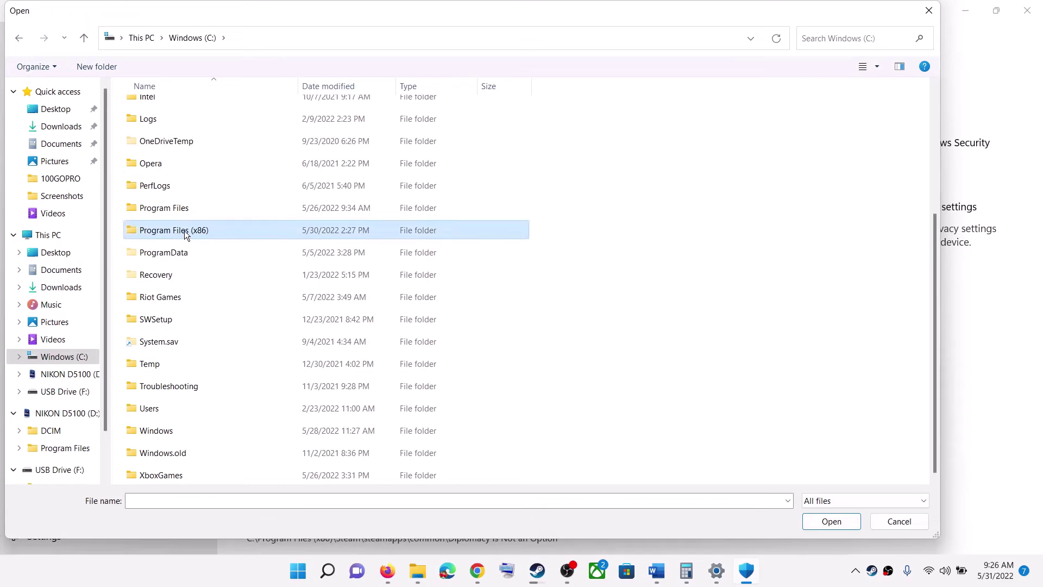
double_click(184, 231)
scroll(206, 364, "down", 5)
double_click(206, 382)
scroll(181, 190, "down", 2)
left_click(163, 364)
double_click(163, 364)
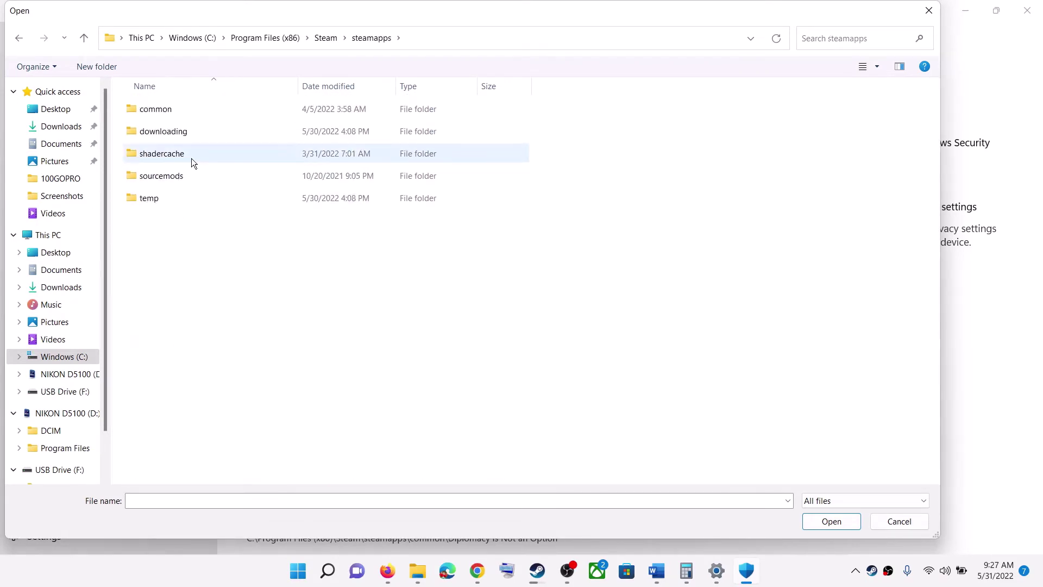
Step: Open common\The Planet Crafter Demo and add Planet Crafter as an allowed app
double_click(166, 111)
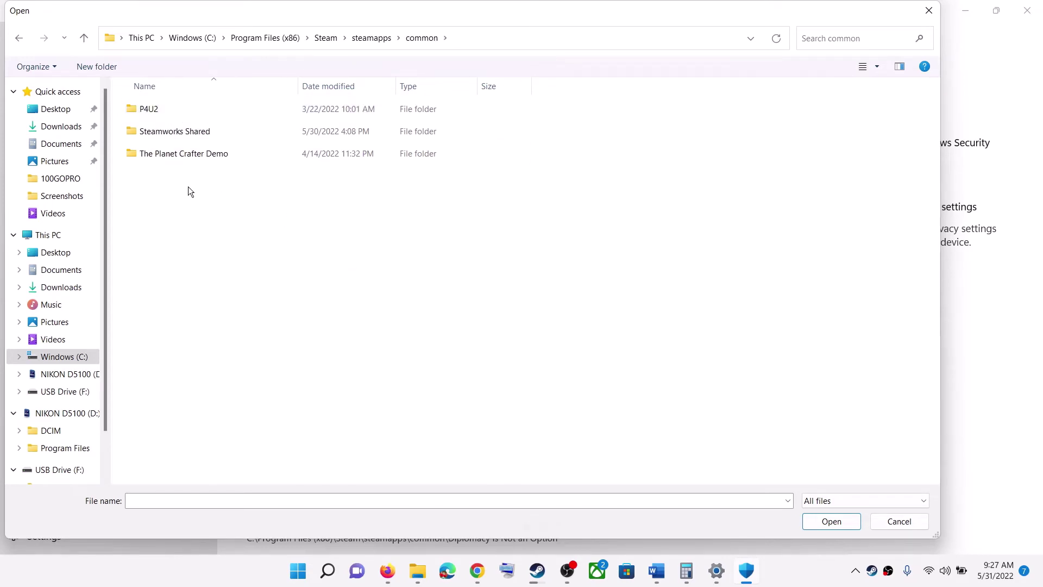
double_click(200, 155)
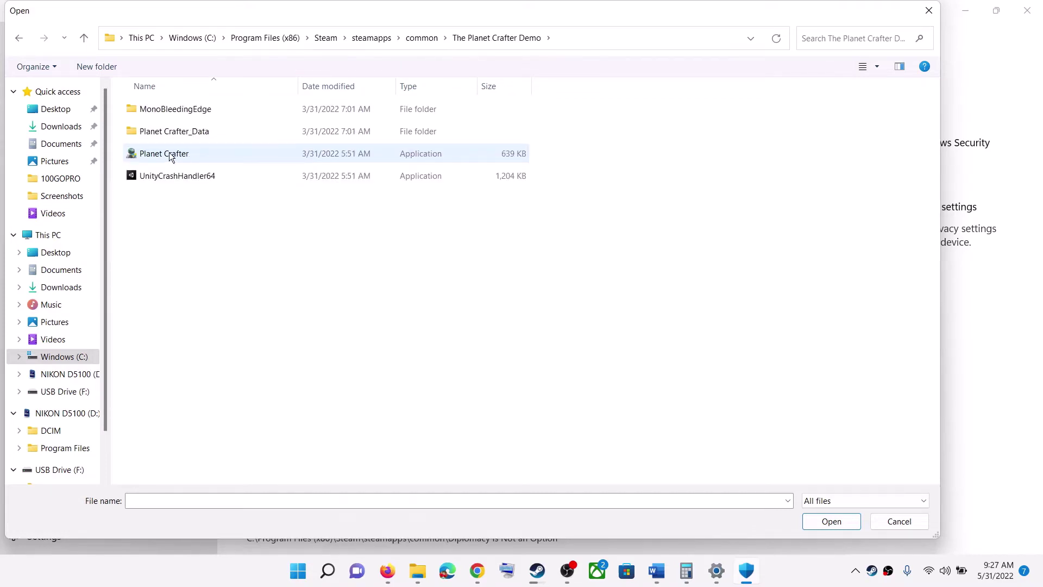
left_click(258, 156)
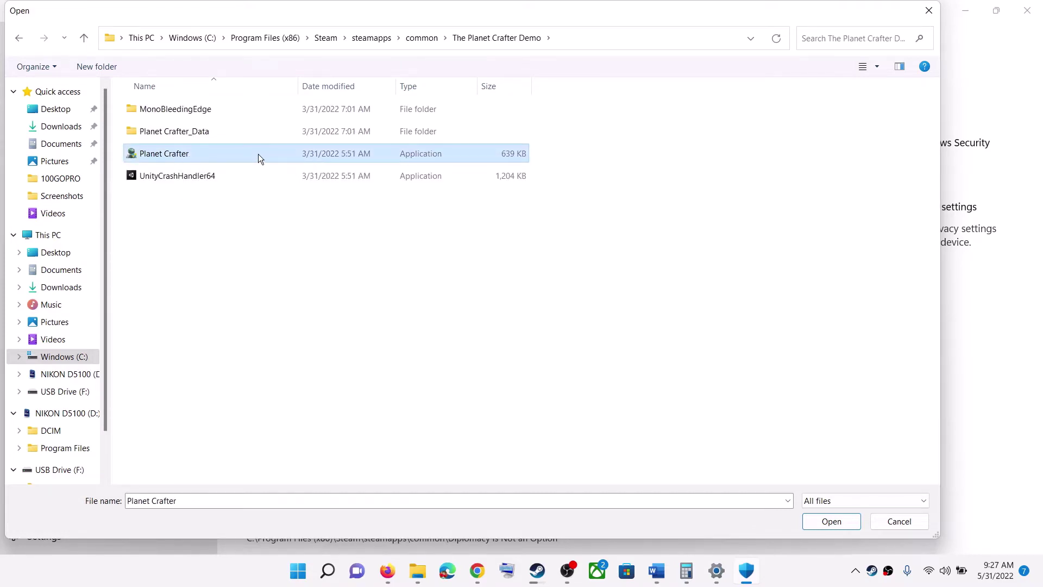
left_click(830, 521)
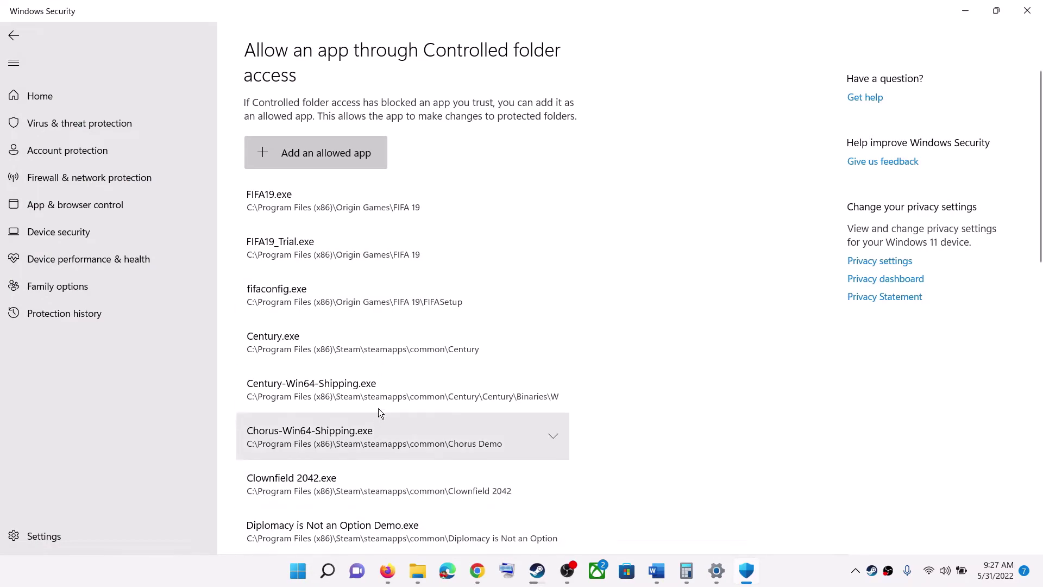
Step: Close Windows Security and highlight the Step 6 dual-graphics-card and dedicated-GPU text in Word
left_click(1029, 13)
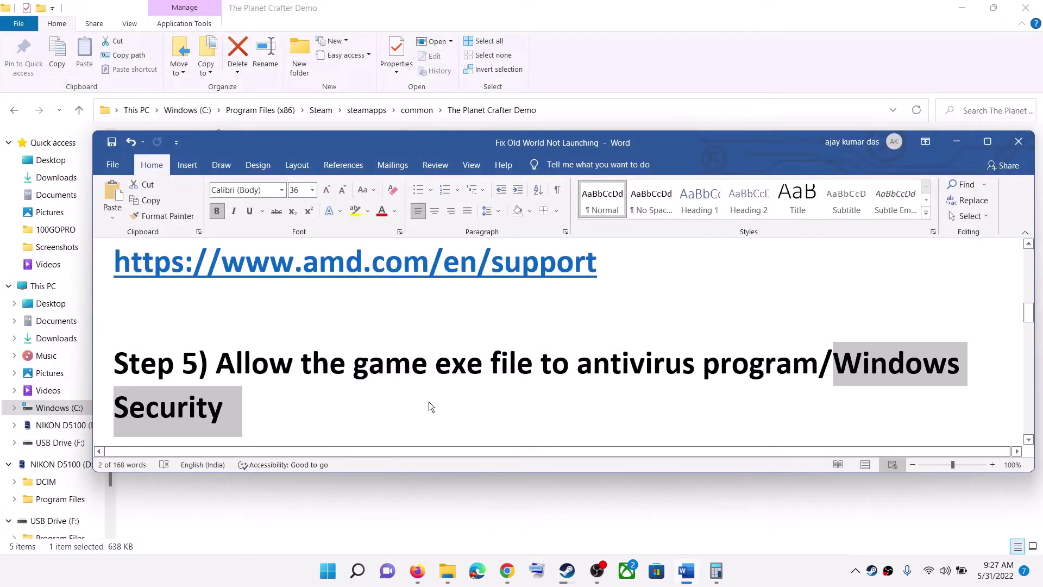
scroll(424, 404, "down", 3)
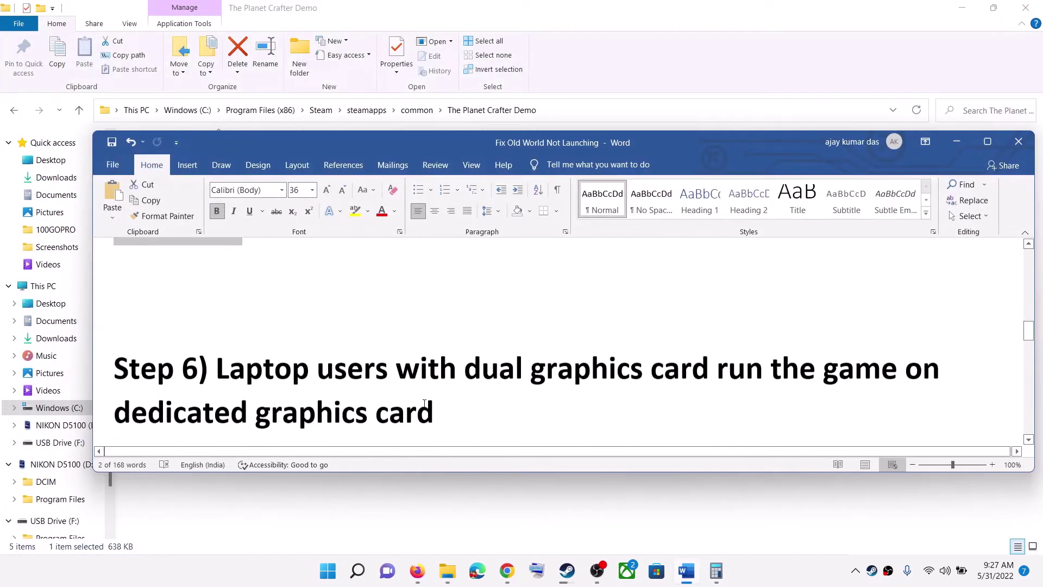
left_click_drag(222, 368, 699, 371)
left_click(229, 375)
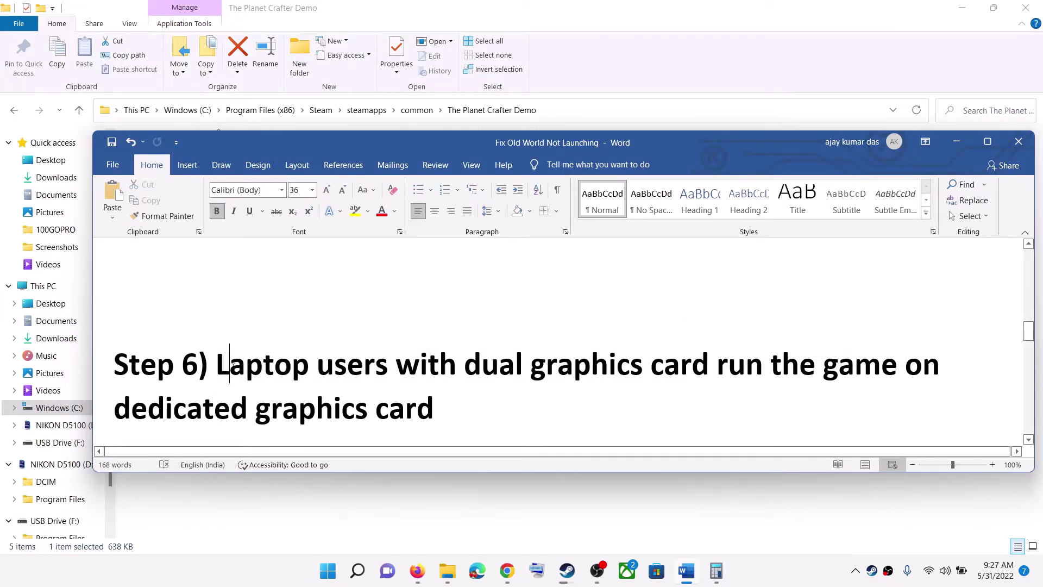
left_click_drag(264, 362, 707, 370)
scroll(775, 372, "down", 1)
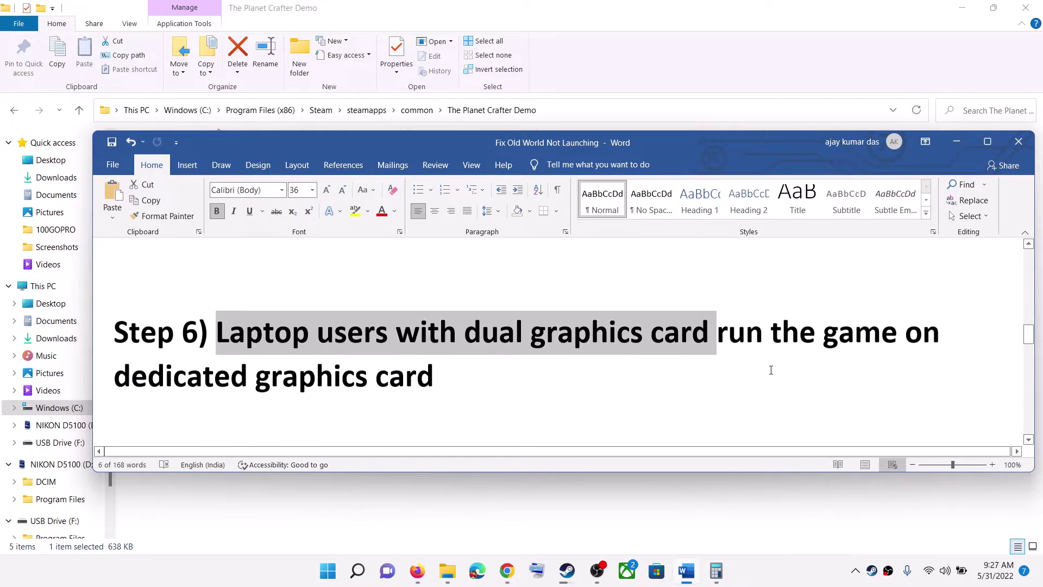
left_click_drag(725, 333, 457, 384)
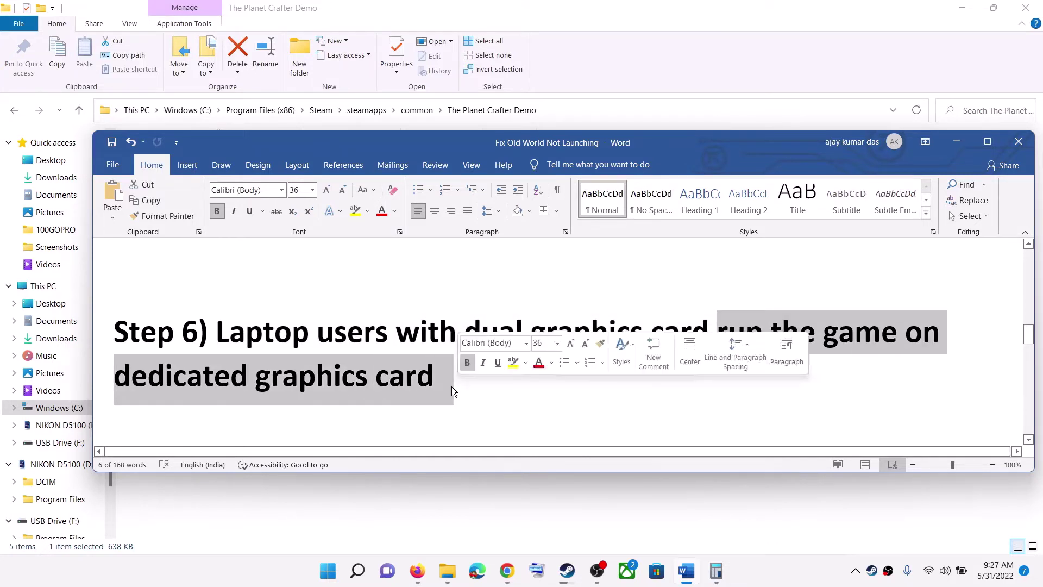
left_click(338, 569)
Step: Search 'graphics' and open the Windows Graphics settings page
type("gr")
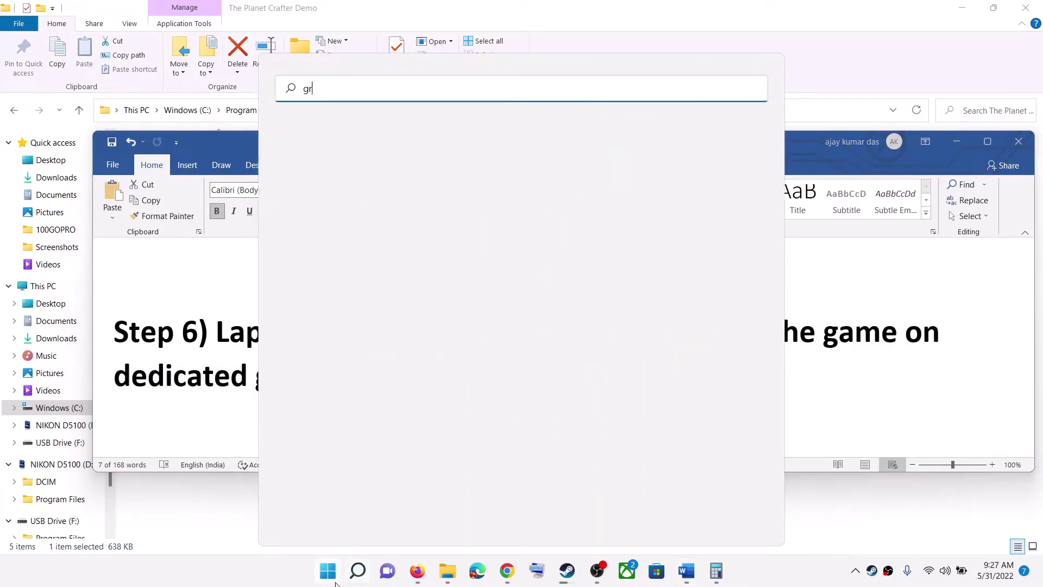
type("aphics settings")
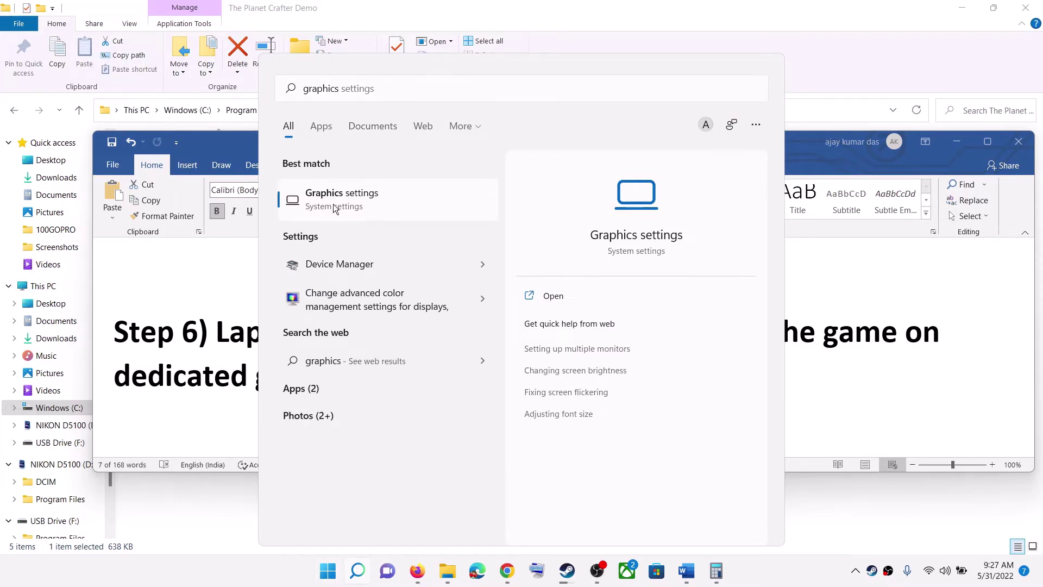
left_click(333, 205)
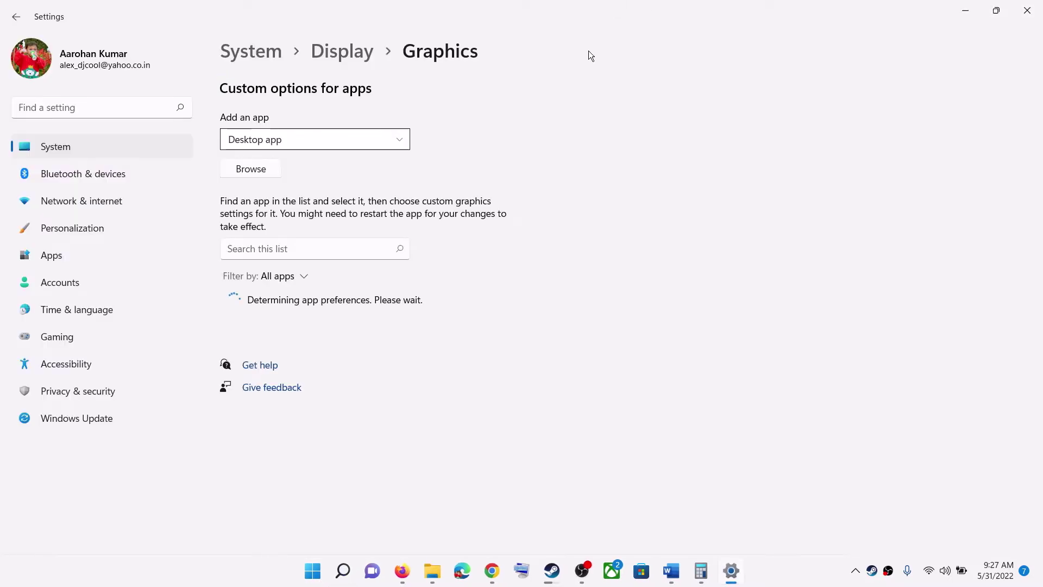
scroll(429, 283, "down", 5)
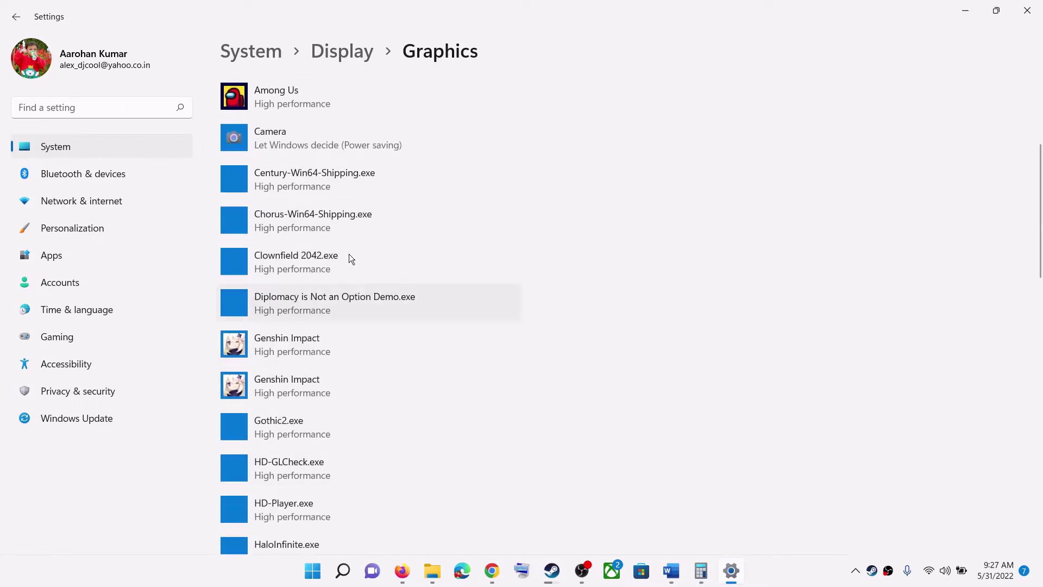
scroll(373, 375, "down", 2)
scroll(375, 396, "up", 5)
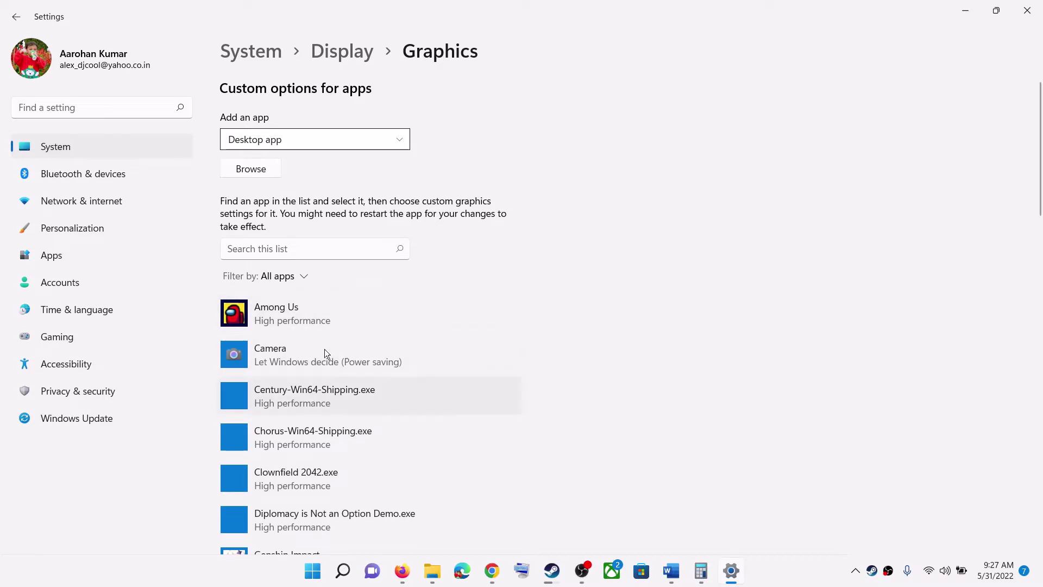
Step: Add Planet Crafter from C:\Program Files (x86)\Steam\steamapps\common\The Planet Crafter Demo to the graphics list
left_click(263, 175)
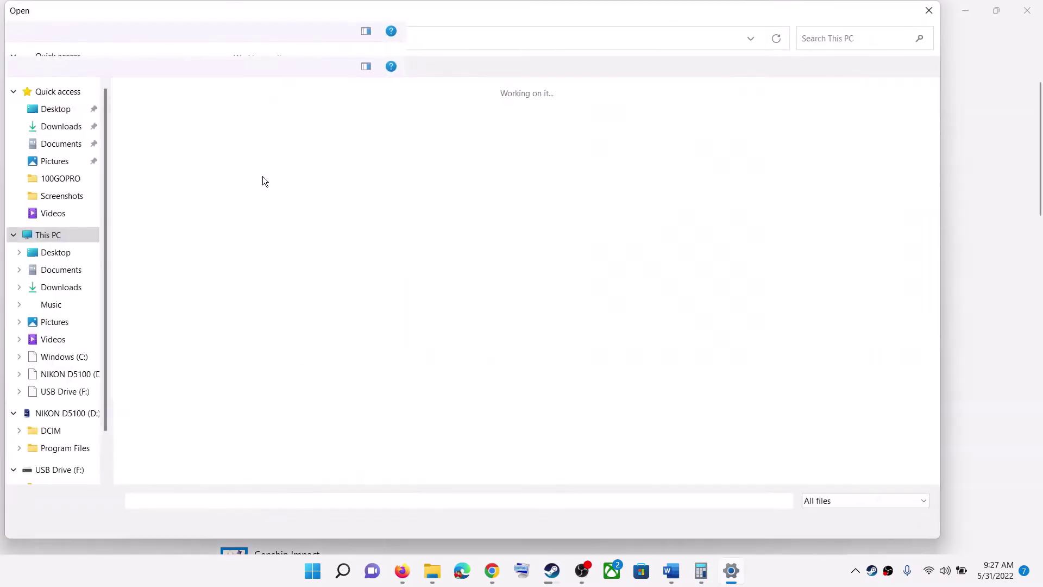
double_click(230, 214)
scroll(217, 341, "down", 2)
scroll(217, 340, "down", 1)
double_click(181, 232)
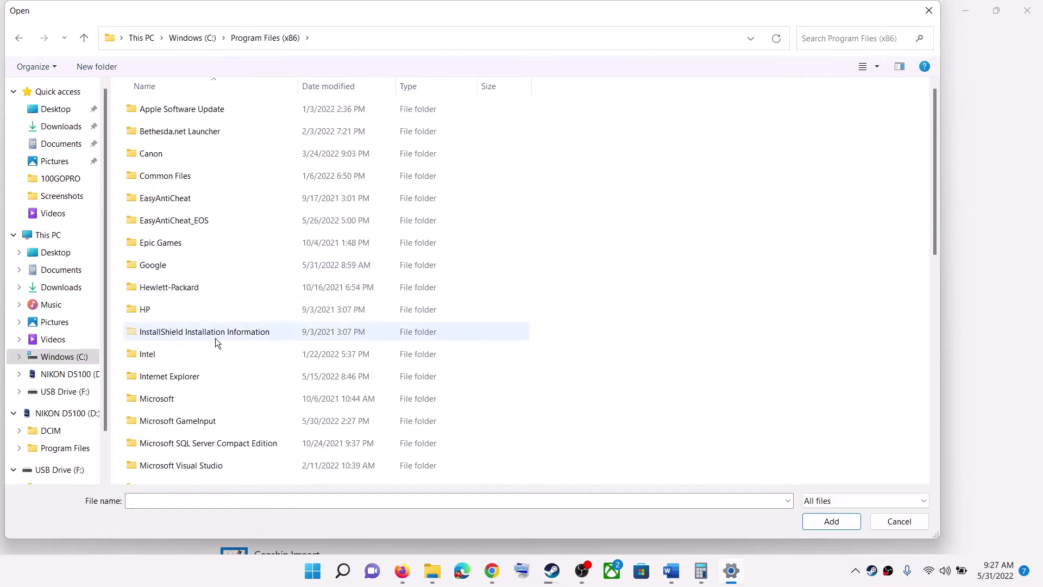
scroll(215, 338, "down", 4)
scroll(169, 386, "down", 3)
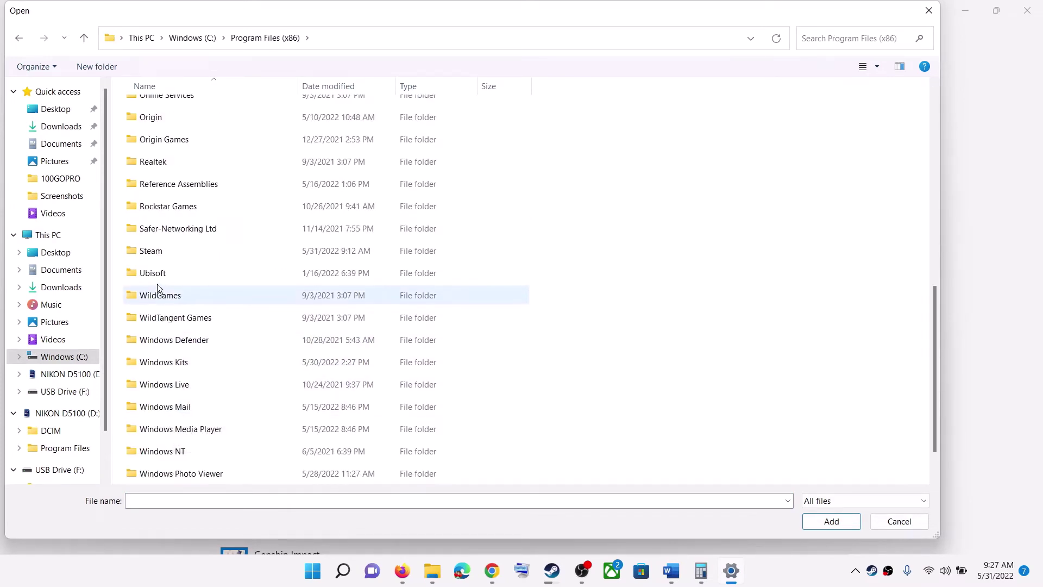
double_click(156, 256)
scroll(223, 327, "down", 3)
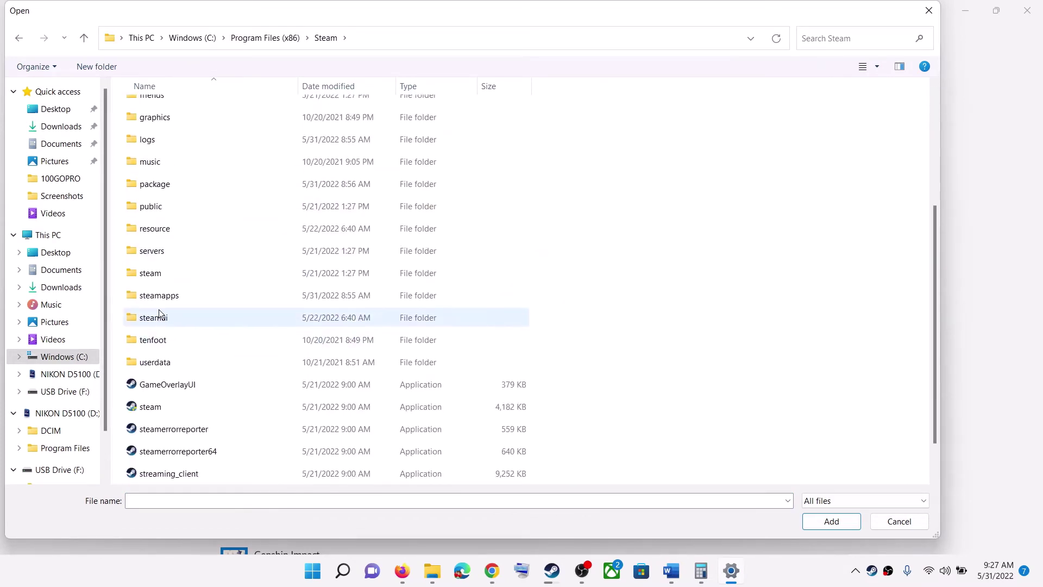
double_click(161, 297)
double_click(164, 109)
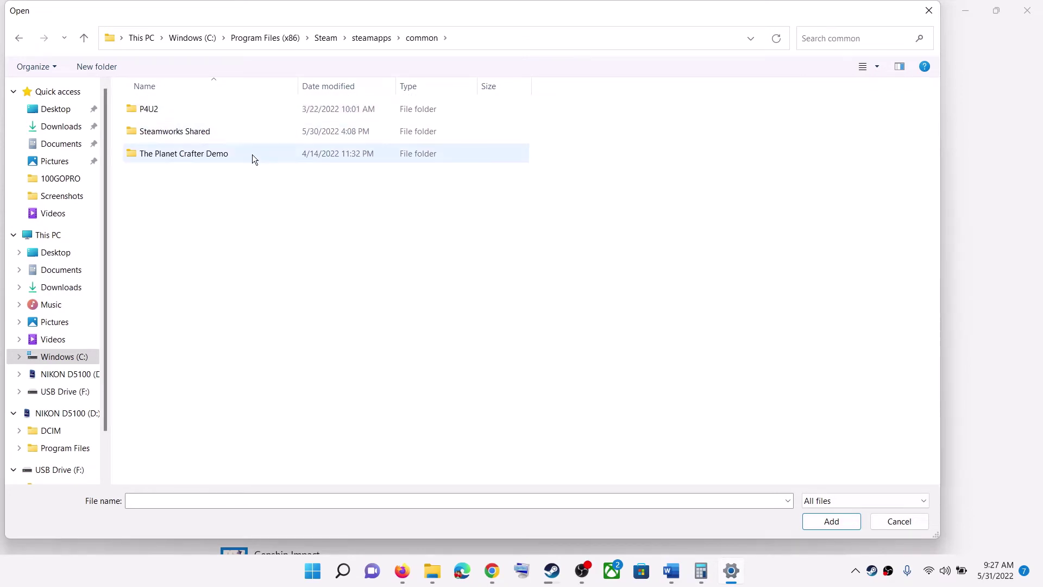
left_click(219, 158)
double_click(226, 154)
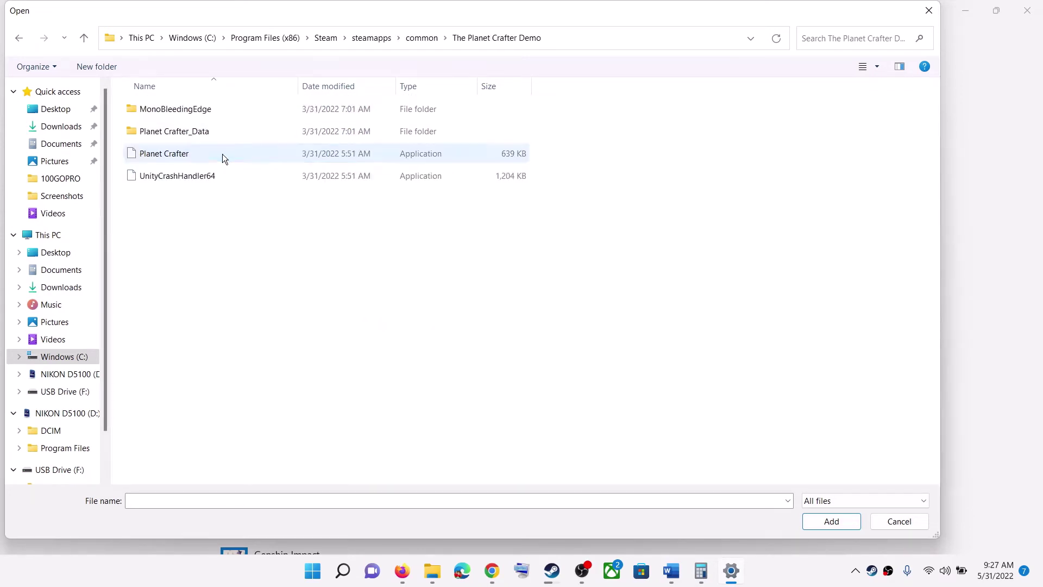
left_click(212, 157)
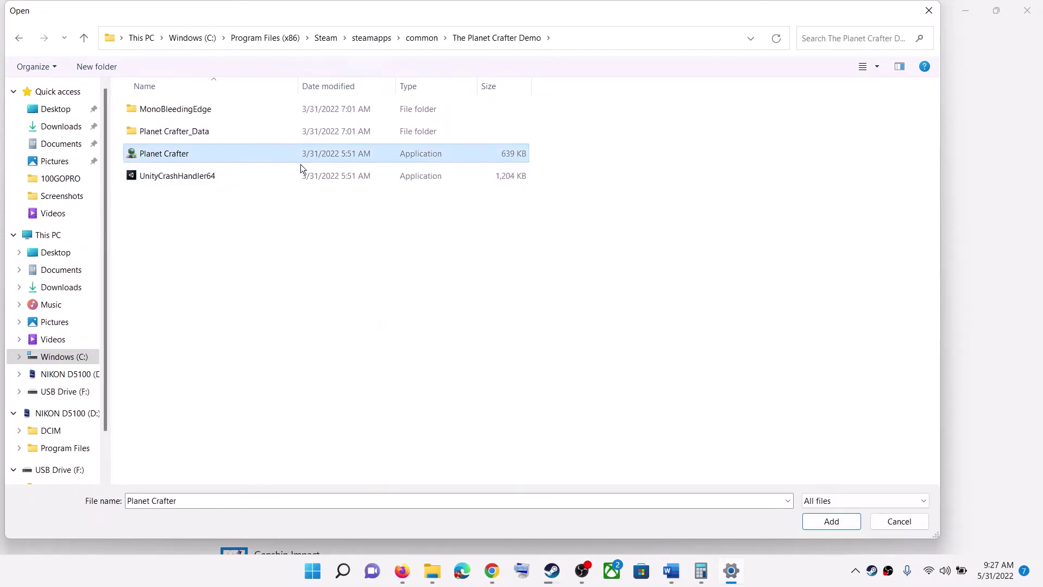
left_click(847, 522)
Step: Set Genshin Impact's graphics preference to High performance and save it
scroll(386, 379, "down", 5)
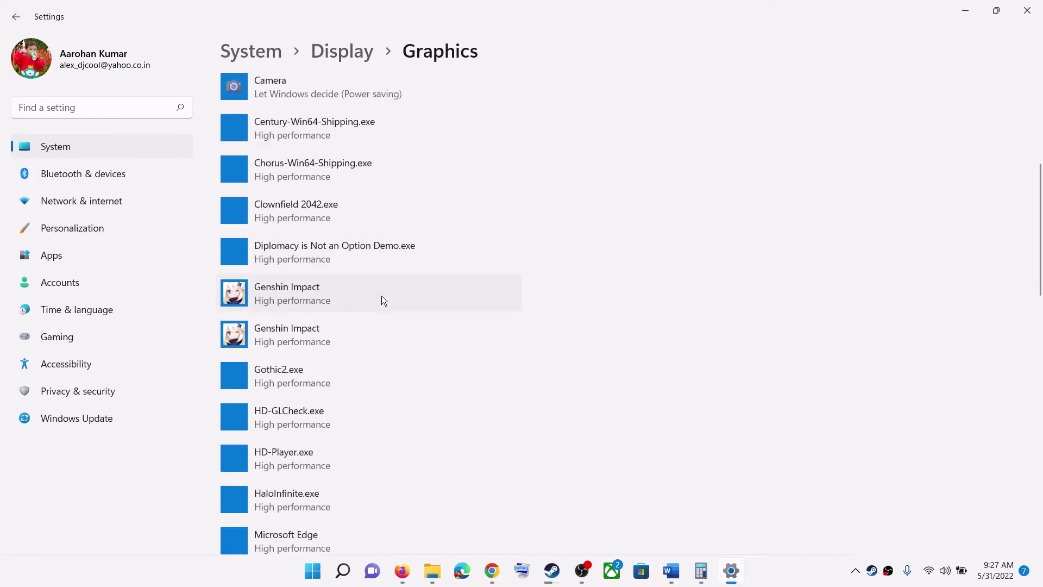
scroll(366, 331, "down", 4)
scroll(372, 389, "up", 4)
scroll(373, 268, "down", 2)
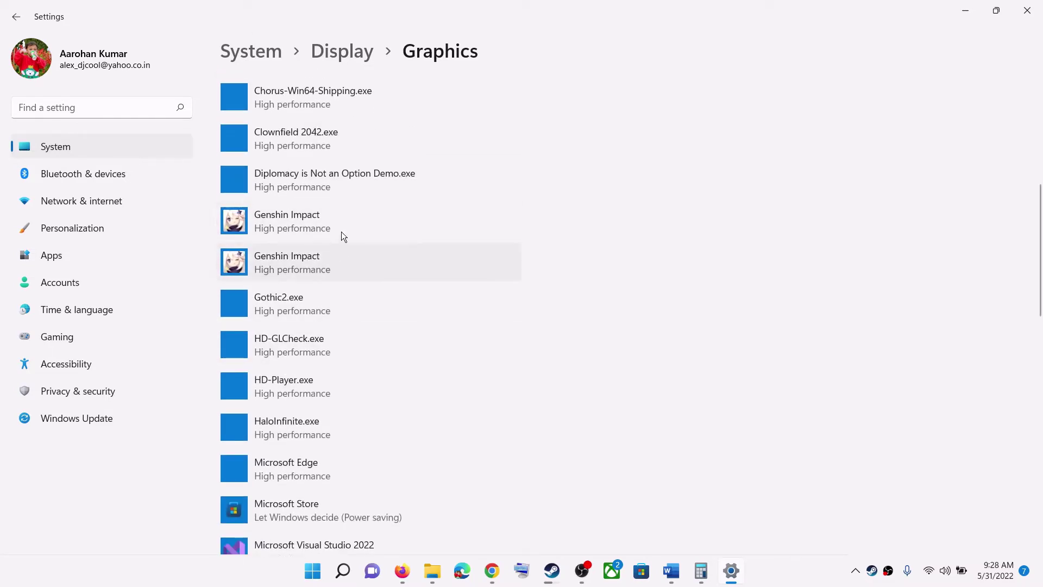
left_click(315, 219)
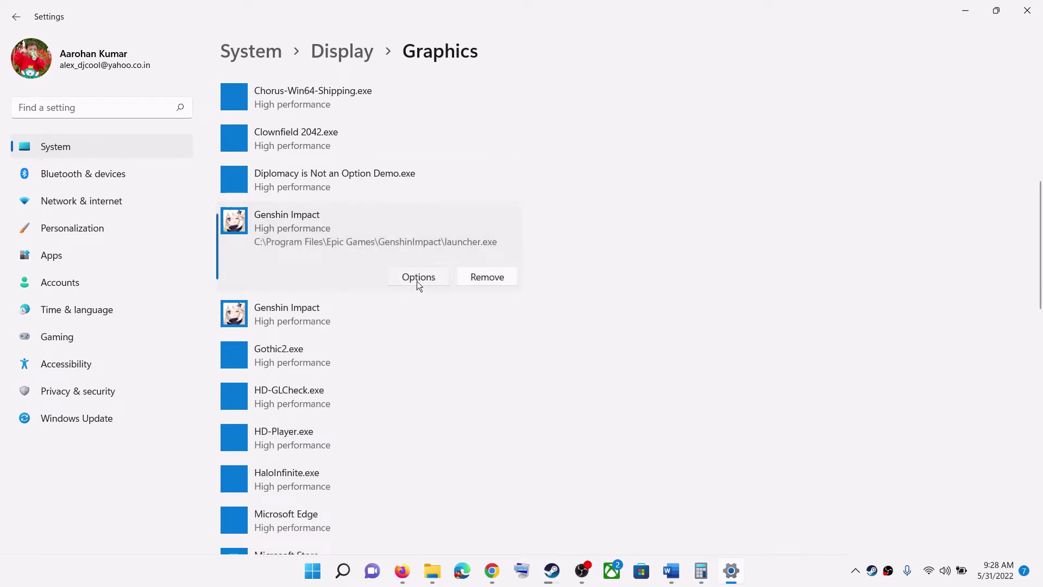
left_click(417, 278)
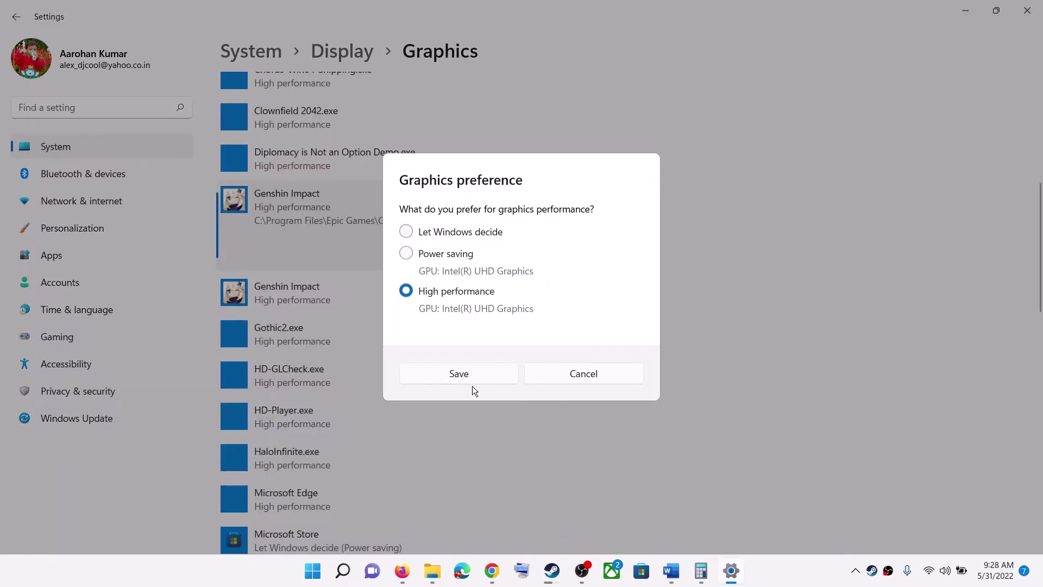
left_click(459, 374)
Step: Close Windows Settings and move on to the next step in the Word checklist
left_click(1038, 19)
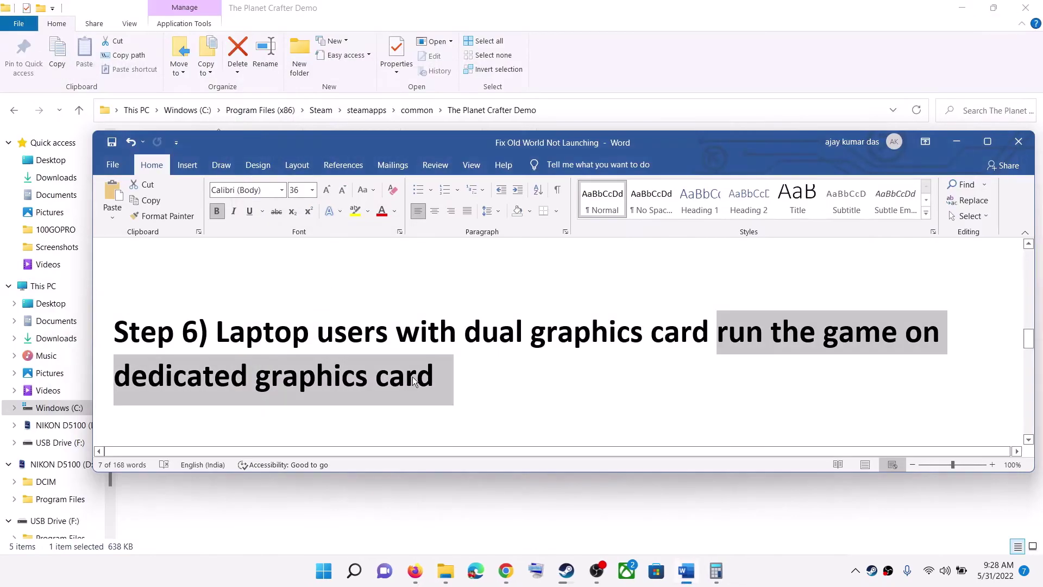
left_click(439, 374)
scroll(356, 375, "down", 4)
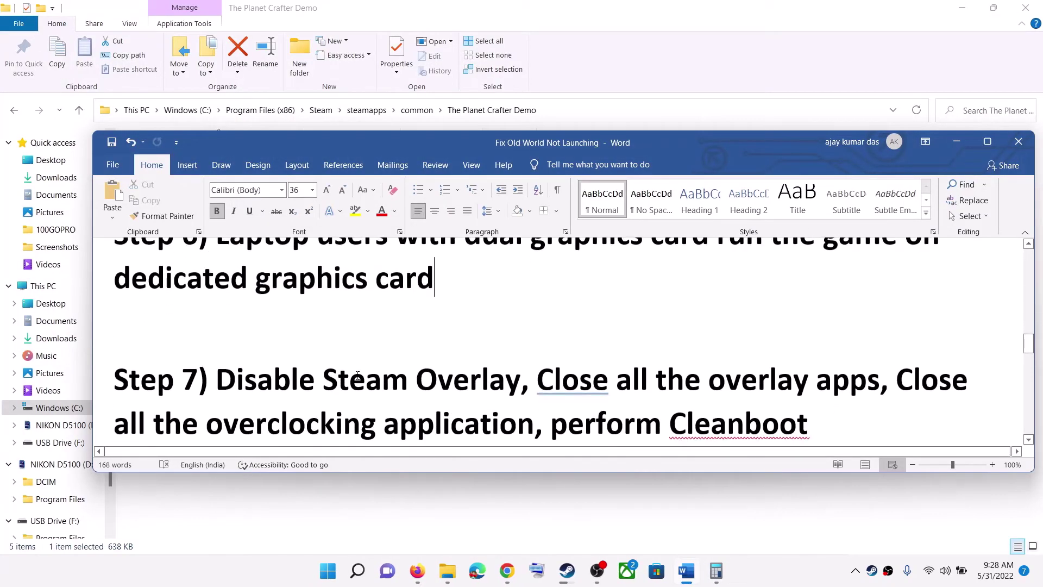
left_click_drag(228, 348, 497, 356)
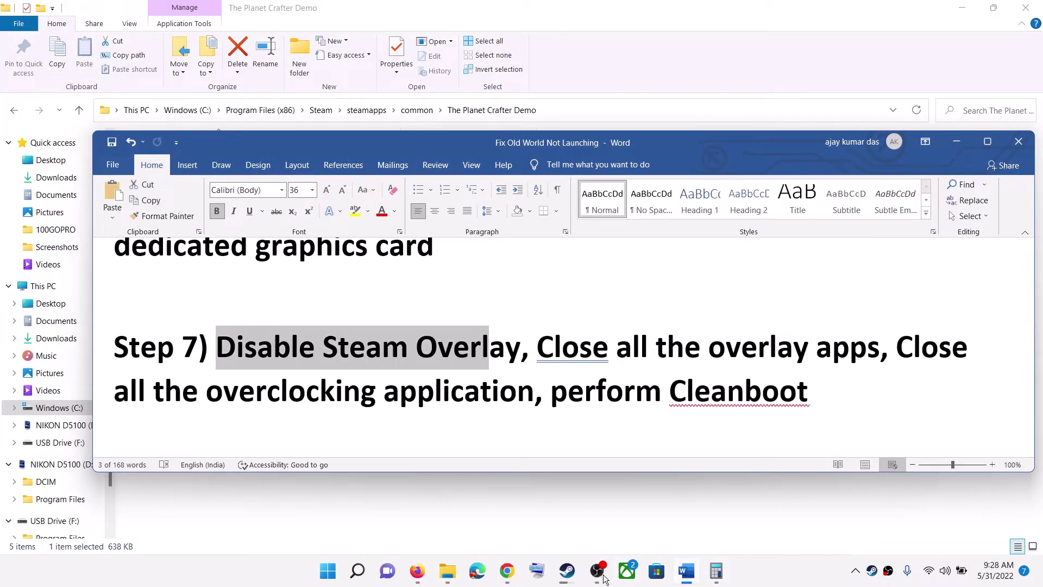
Step: Check Babylon's Fall's Steam Overlay setting in Properties, then highlight 'Close all the overlay apps' in Word
left_click(571, 577)
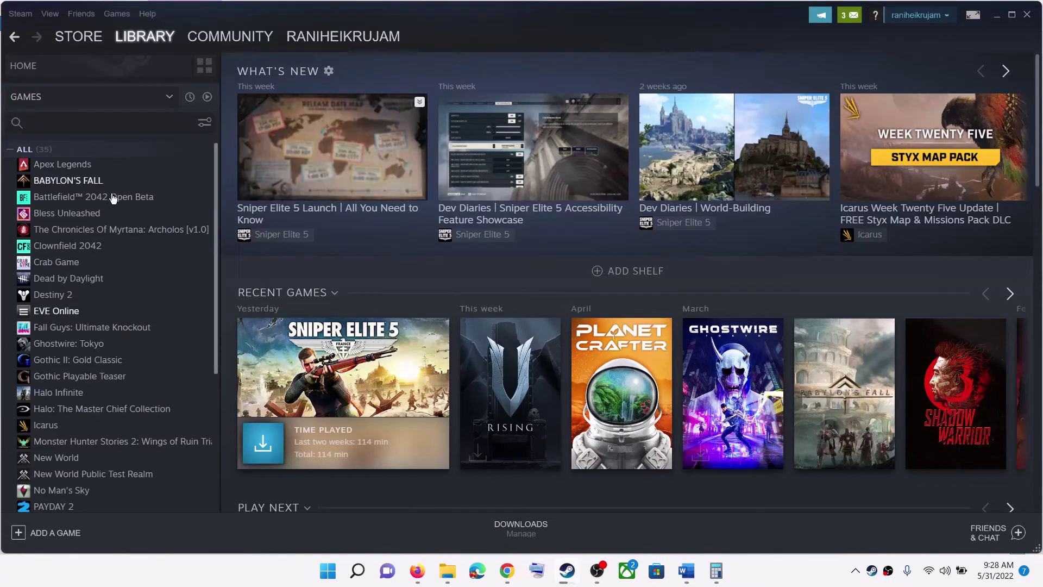
left_click(88, 187)
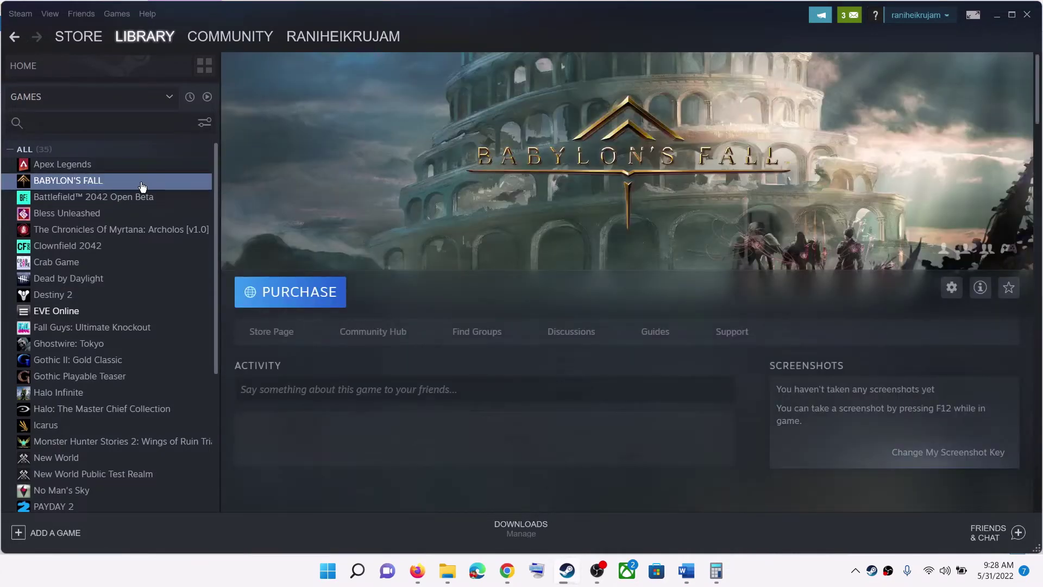
right_click(142, 187)
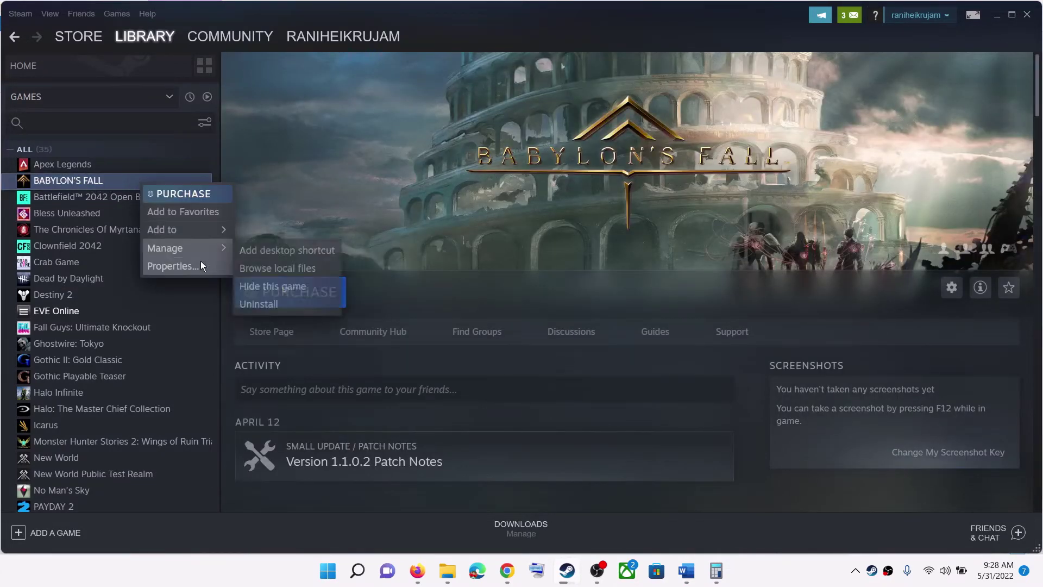
left_click(215, 267)
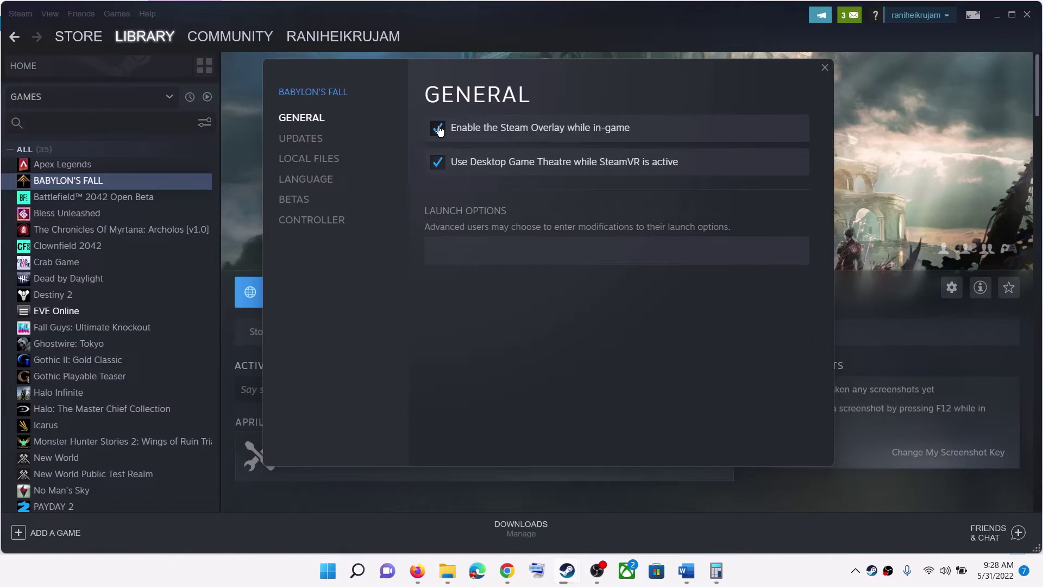
left_click(824, 69)
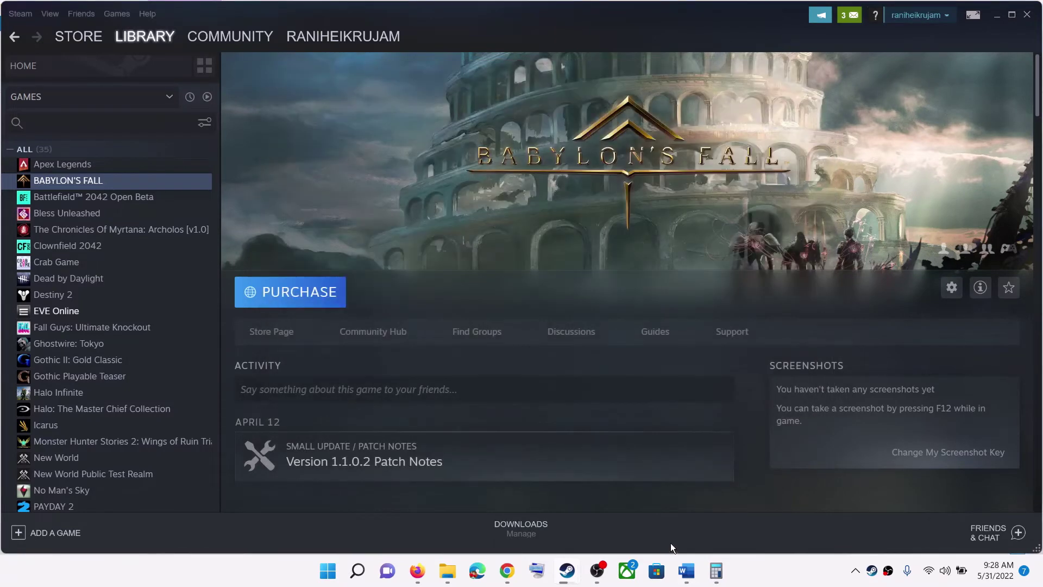
left_click(693, 580)
left_click_drag(538, 347, 880, 350)
left_click(328, 572)
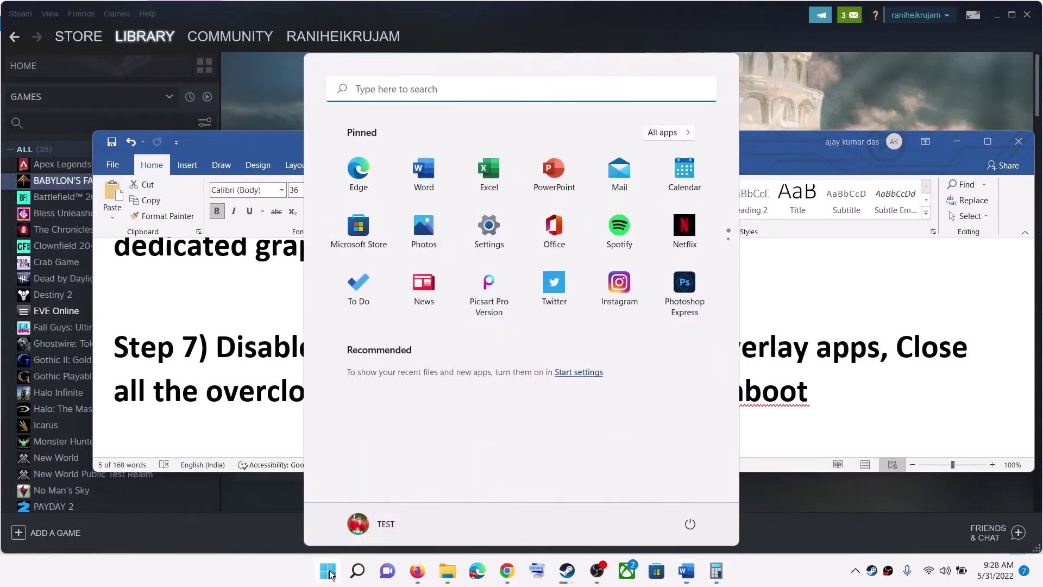
type("discord")
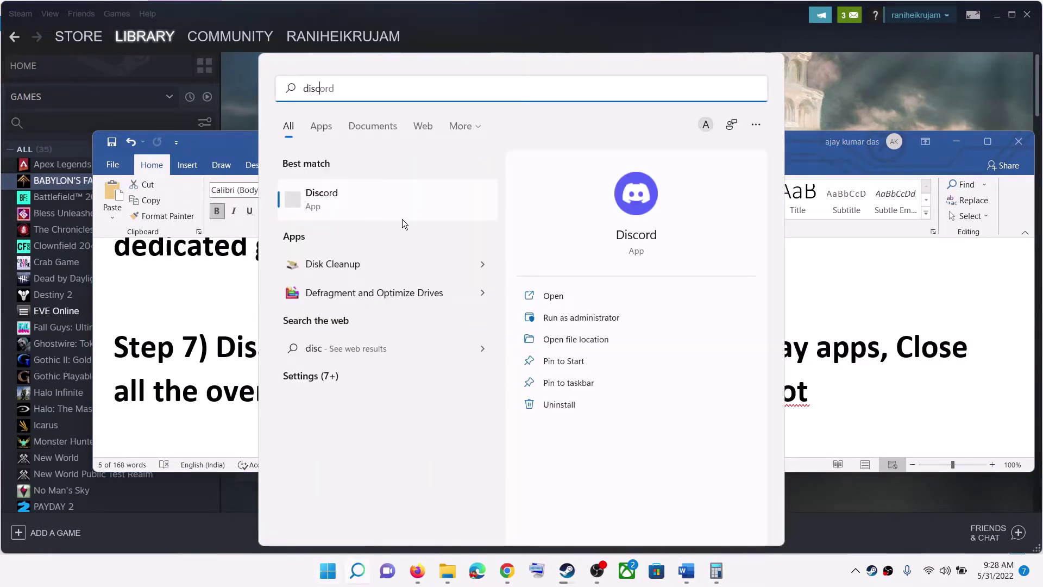
double_click(367, 89)
type("geforce")
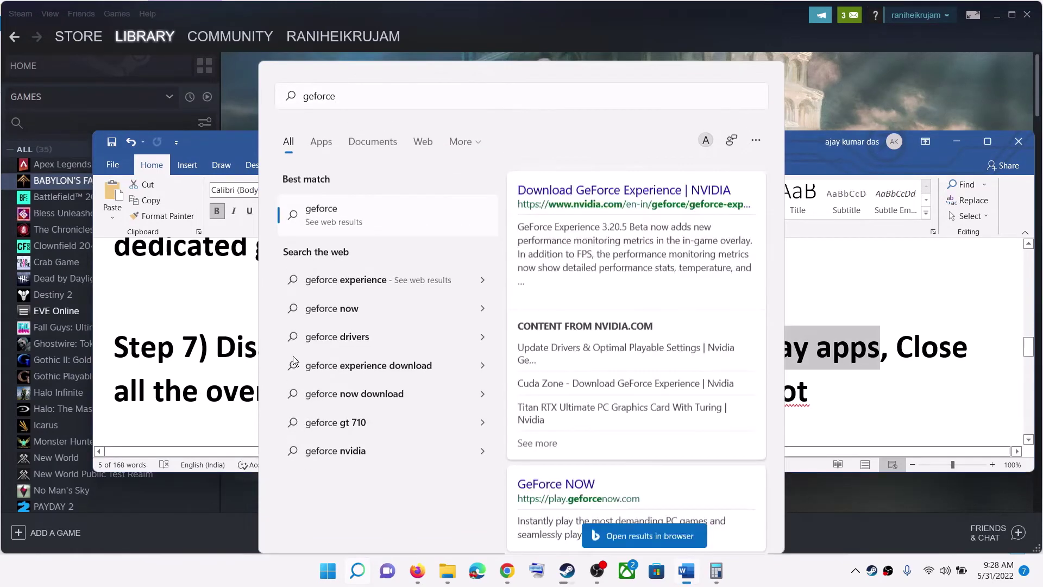
left_click(195, 384)
left_click_drag(708, 348, 508, 394)
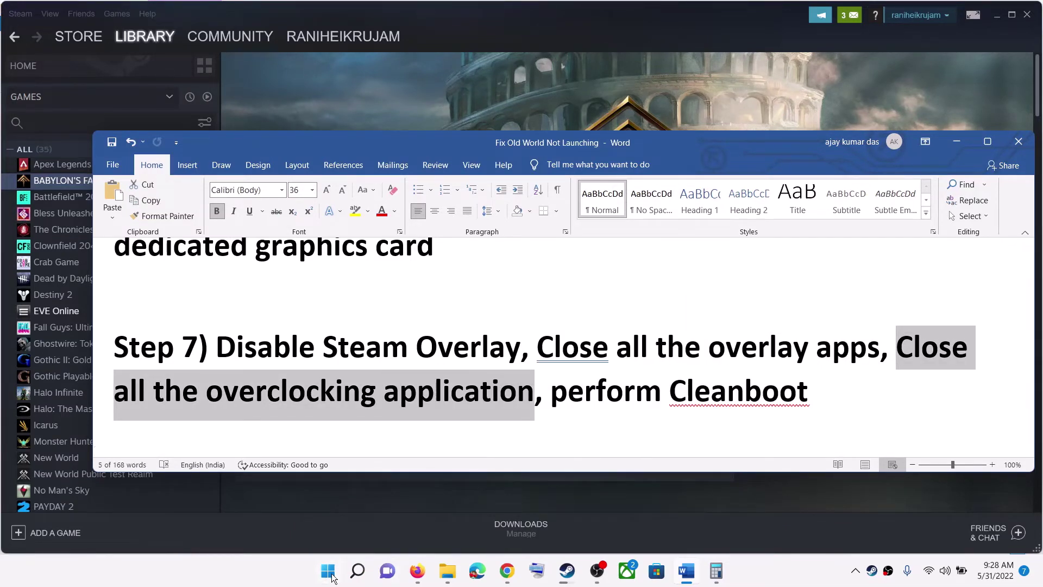
left_click(328, 570)
type("a")
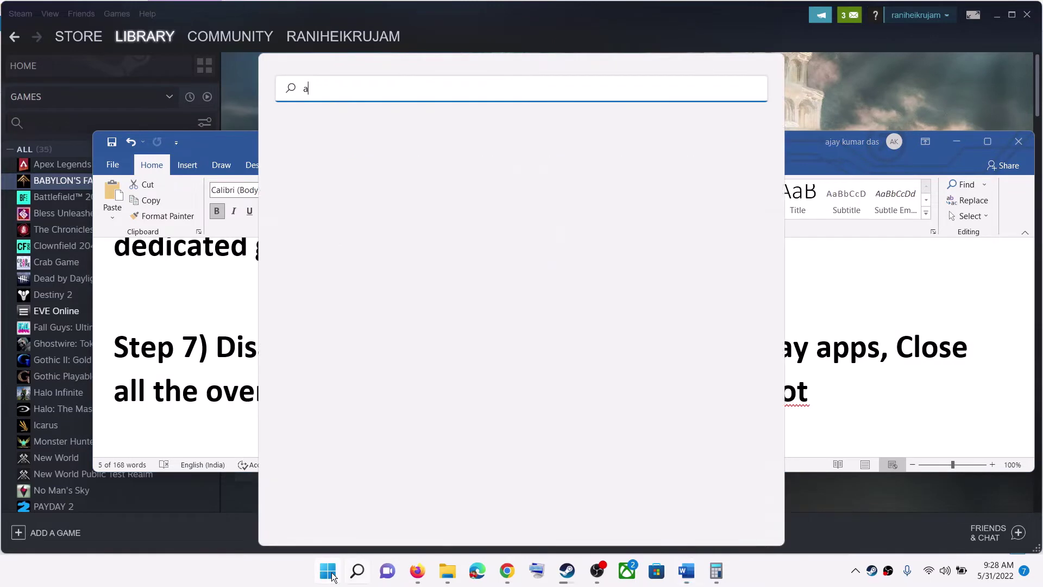
type("fterburner")
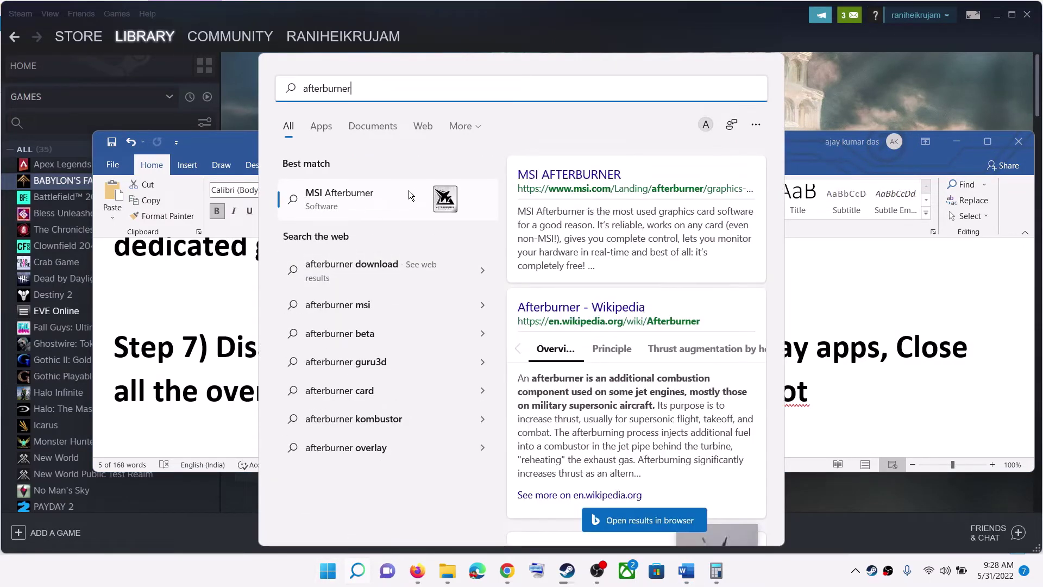
key("ctrl+a")
key("BackSpace")
type("riva")
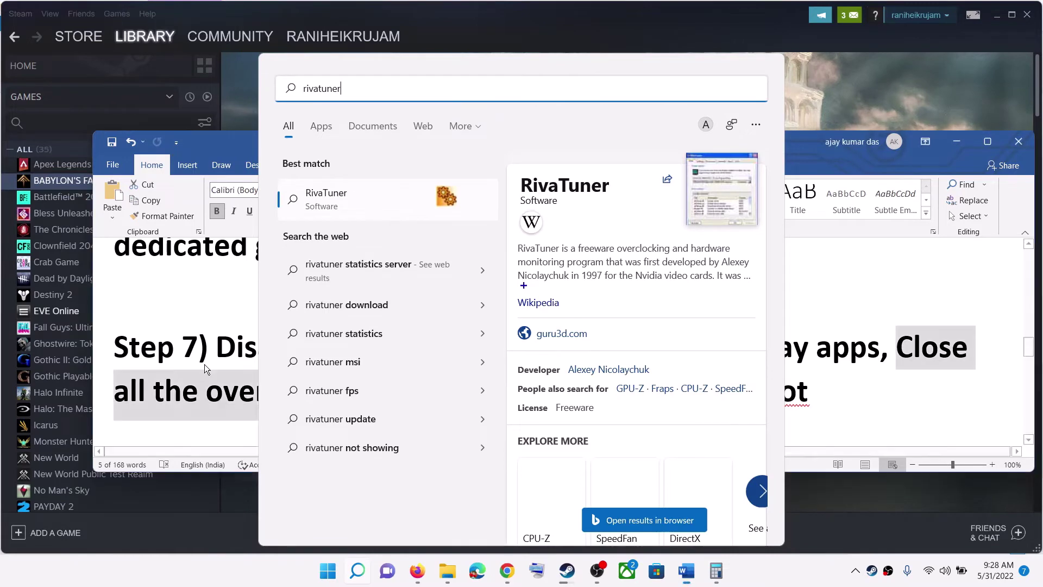
left_click(914, 379)
left_click(267, 405)
left_click_drag(224, 399, 827, 398)
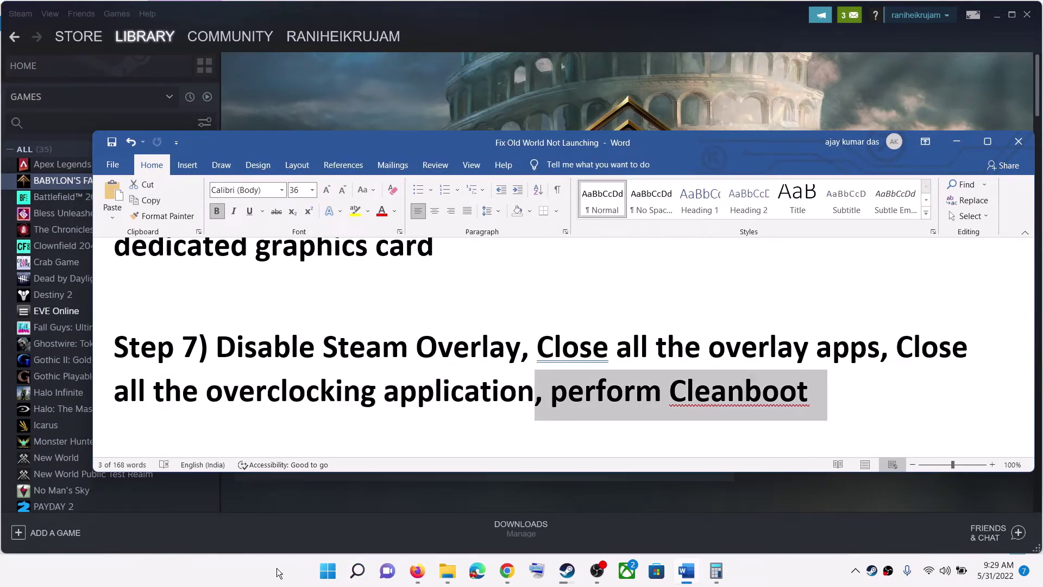
Step: Launch System Configuration, hide all Microsoft services on the Services tab, and confirm with OK
left_click(327, 571)
left_click(328, 579)
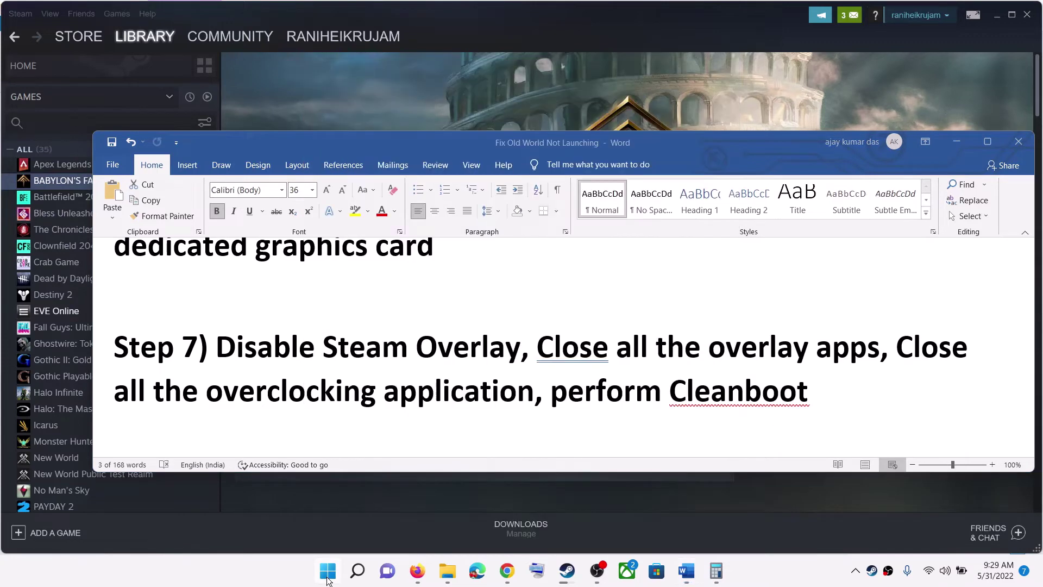
left_click(328, 579)
left_click(762, 248)
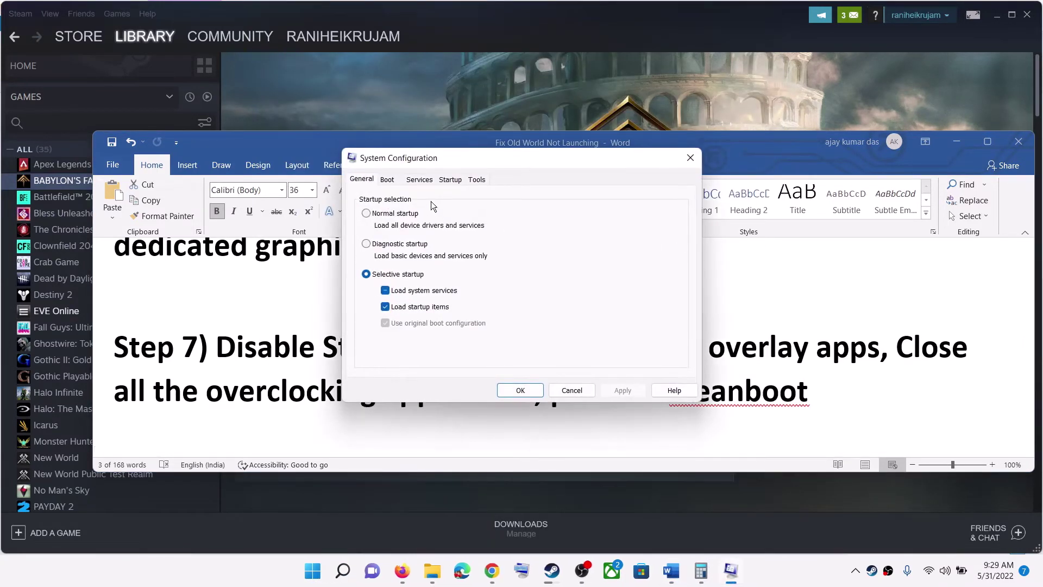
left_click(426, 184)
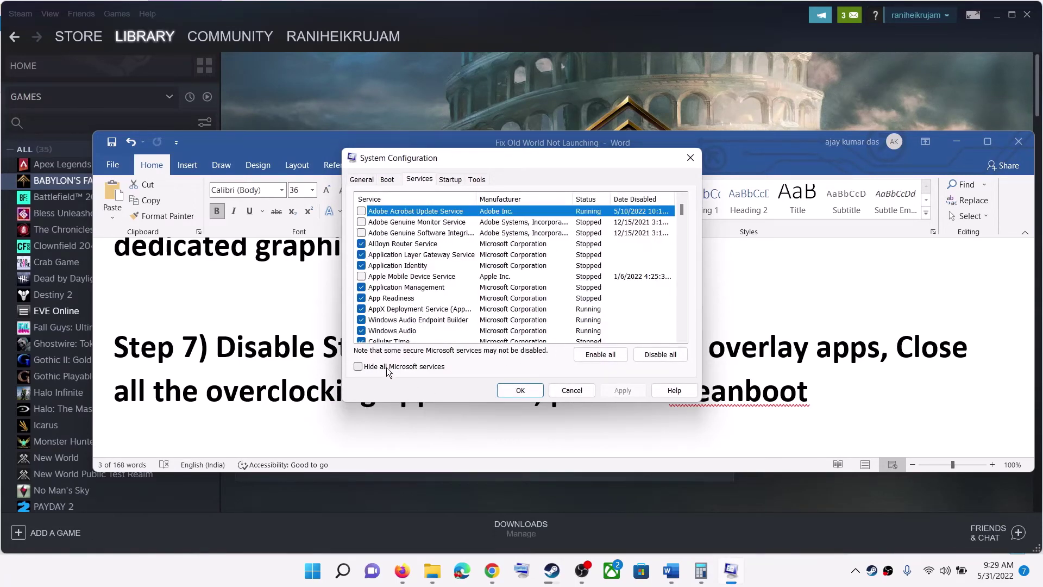
left_click(359, 366)
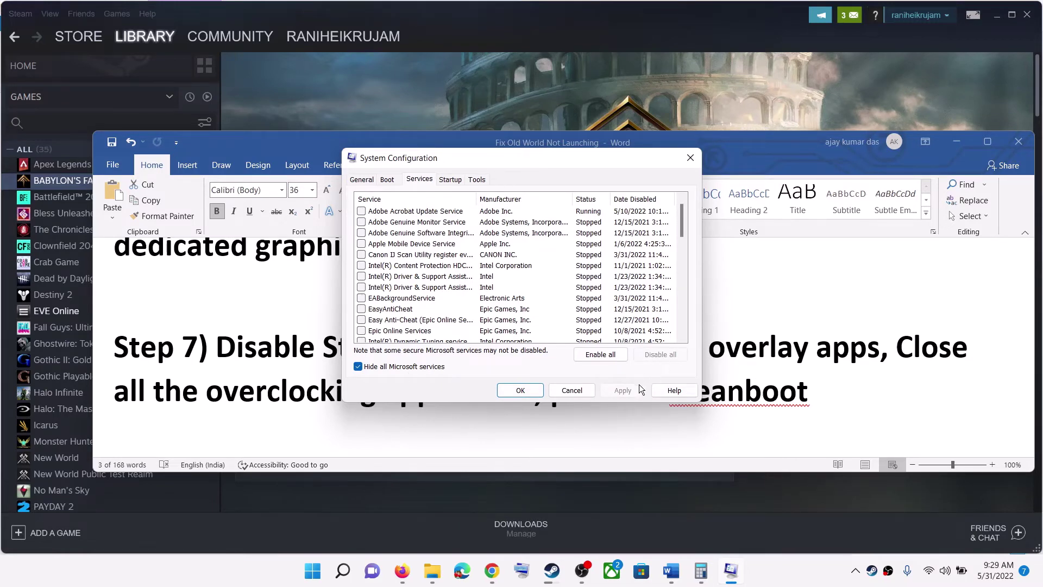
left_click(520, 390)
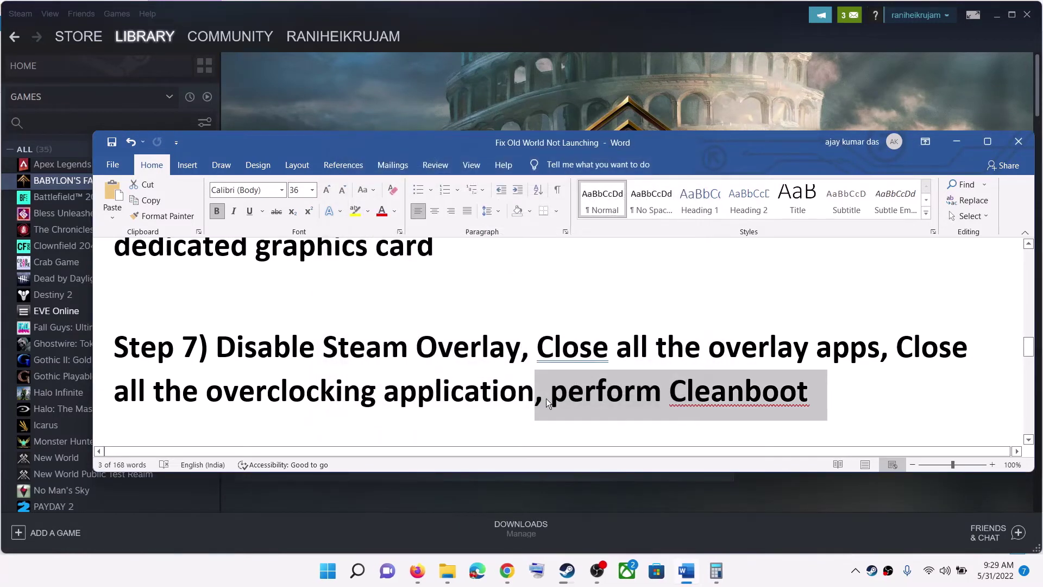
Step: Copy the Step 8 Visual C++ download link from the Word checklist
left_click(479, 344)
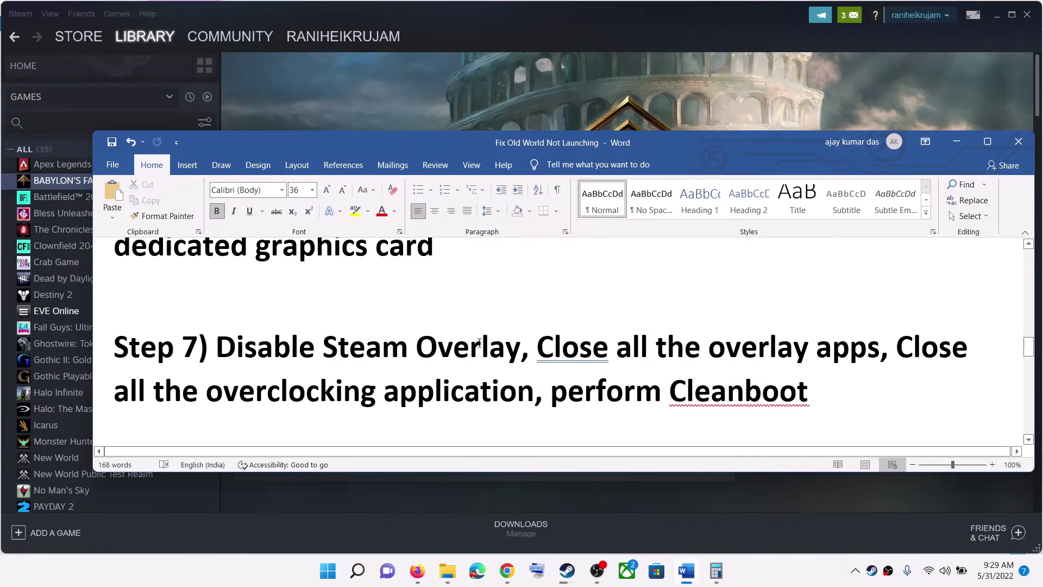
scroll(478, 343, "down", 5)
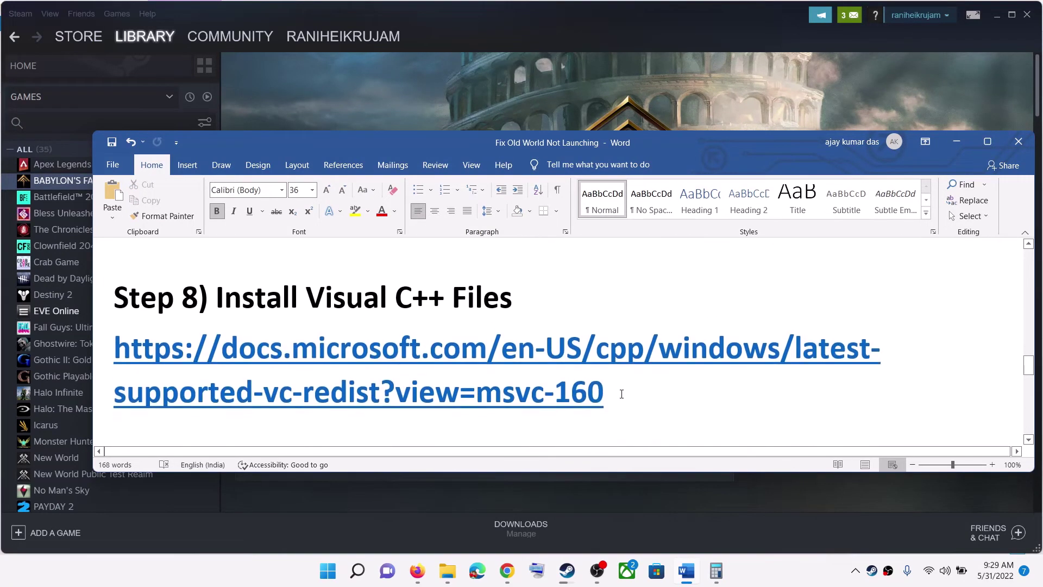
triple_click(620, 392)
right_click(215, 369)
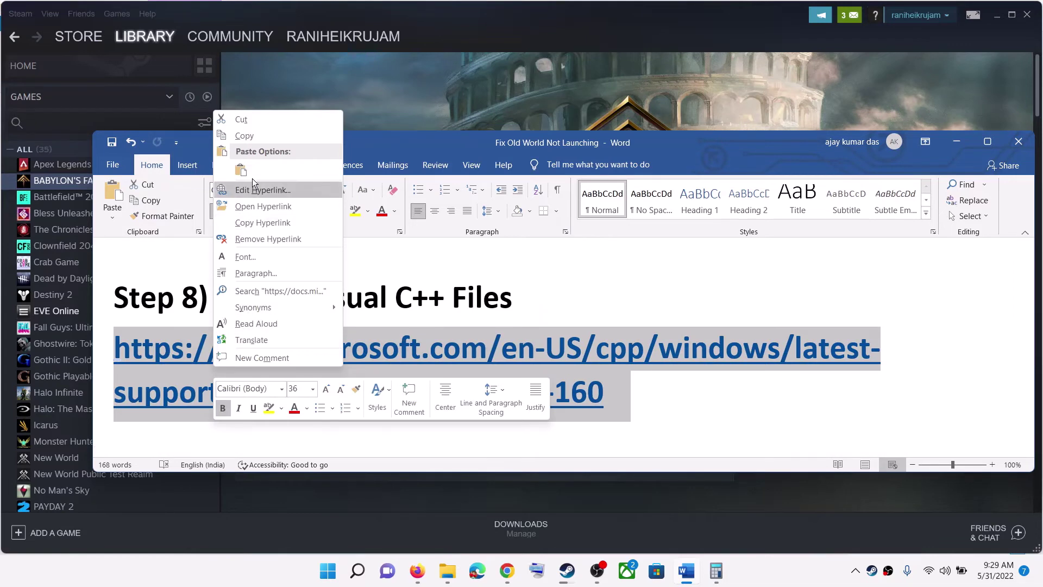
left_click(244, 135)
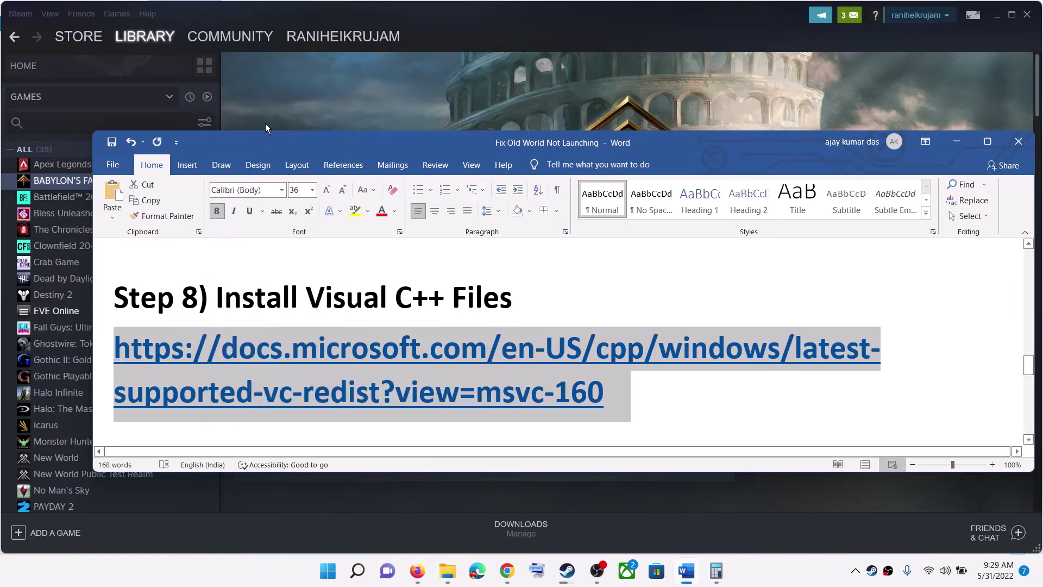
Step: On the Visual C++ downloads page, highlight X86, open VC_redist.x86.exe and choose Repair
left_click(513, 577)
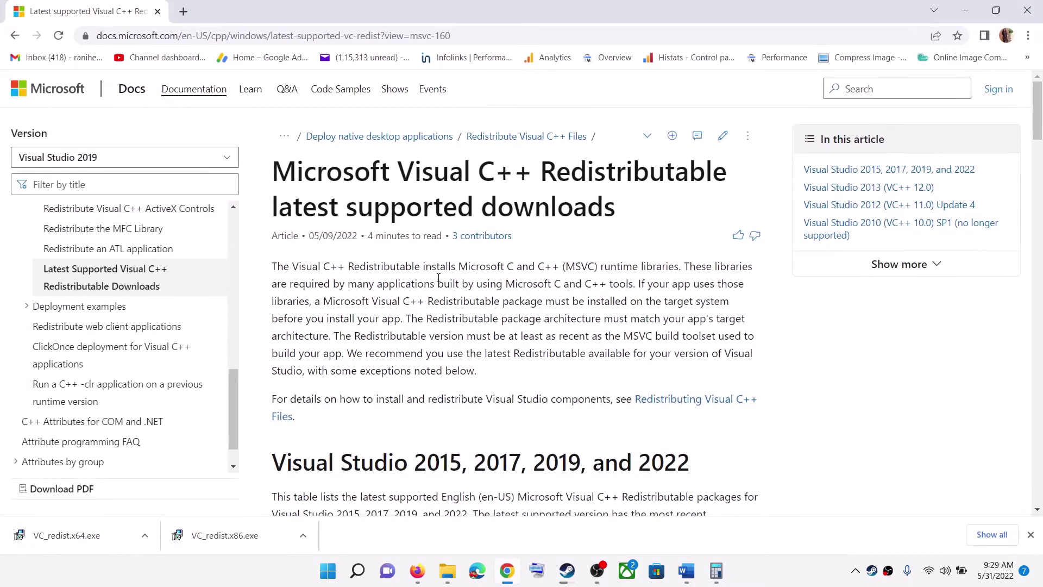
scroll(485, 286, "down", 5)
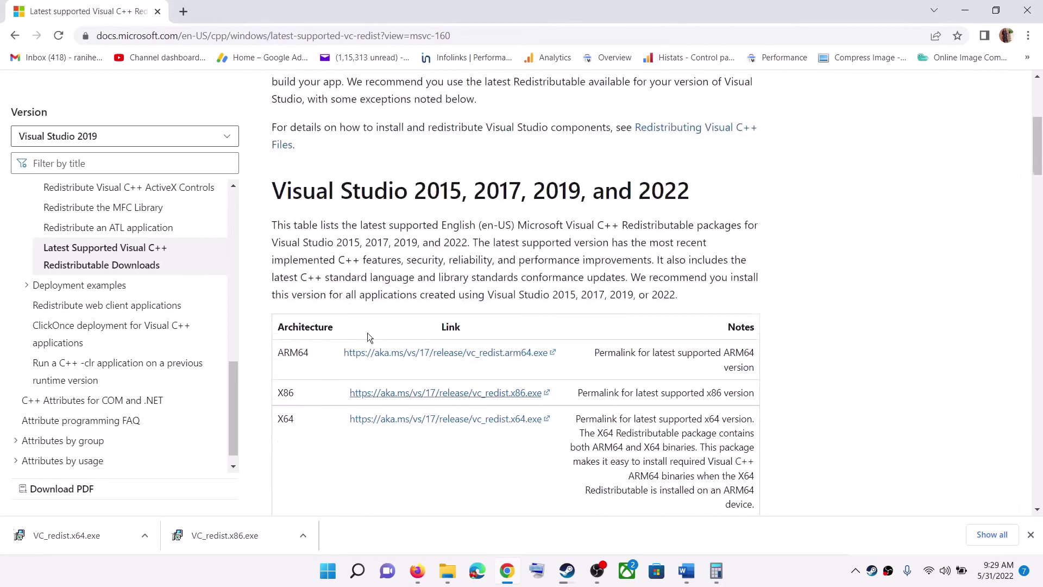
left_click_drag(273, 192, 691, 197)
scroll(297, 338, "down", 1)
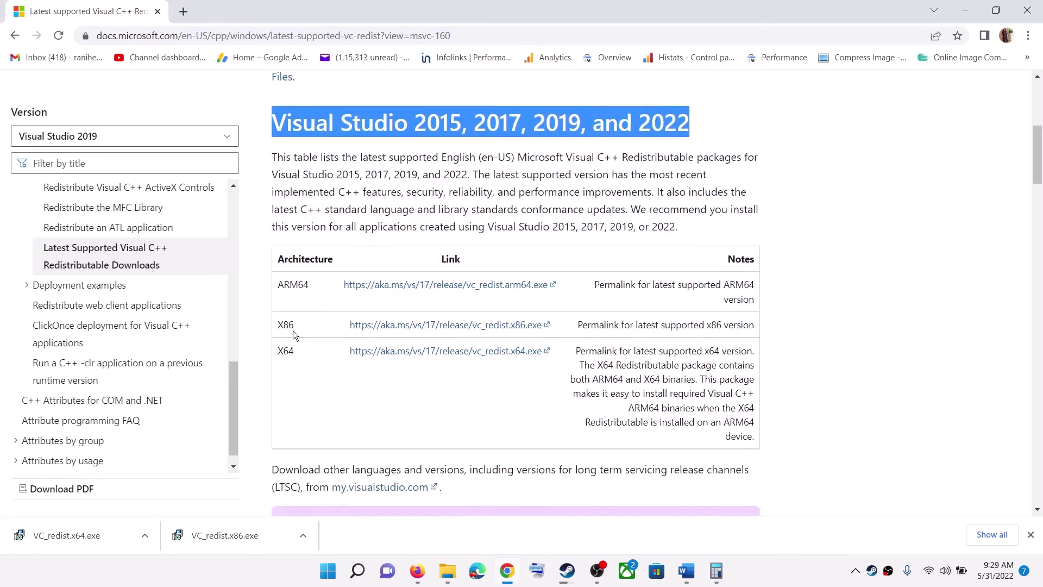
mouse_move(280, 324)
left_mouse_down()
mouse_move(297, 326)
mouse_move(283, 324)
left_mouse_up()
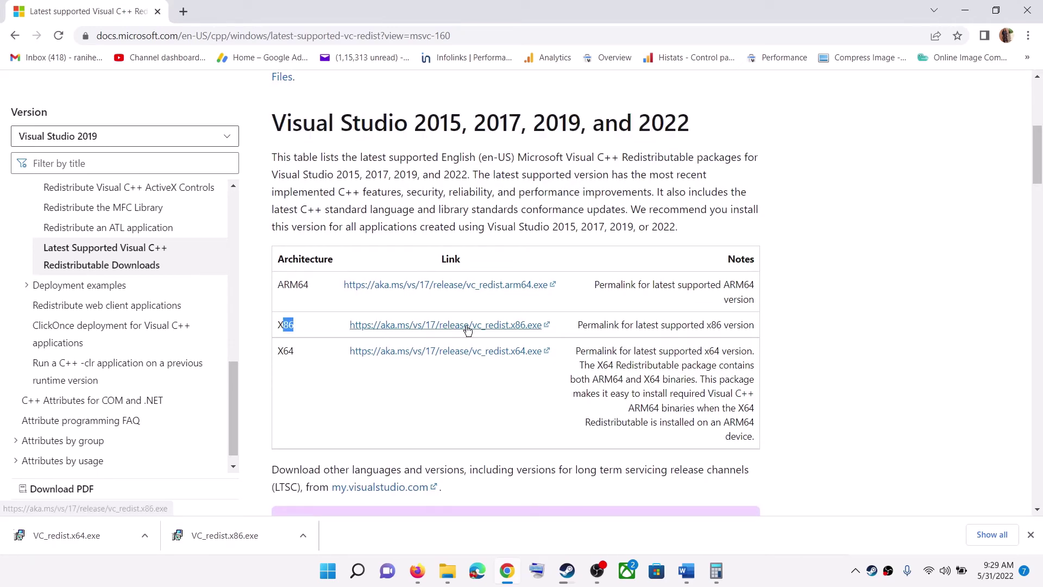
left_click(207, 541)
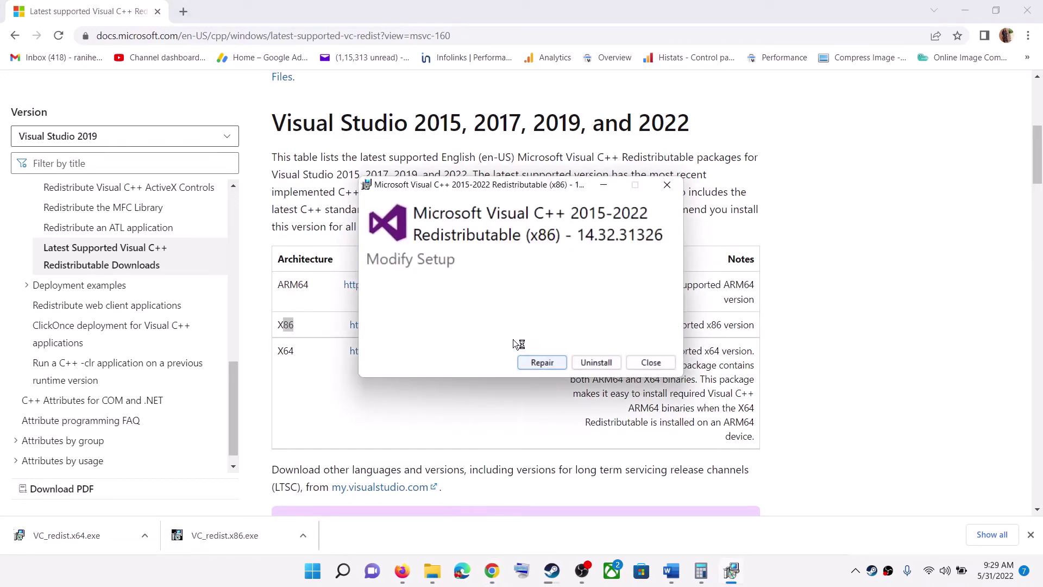
left_click(550, 361)
Step: Approve the x86 repair, start and approve the x64 repair, and arrange both progress windows side by side
left_click(459, 382)
left_click(66, 535)
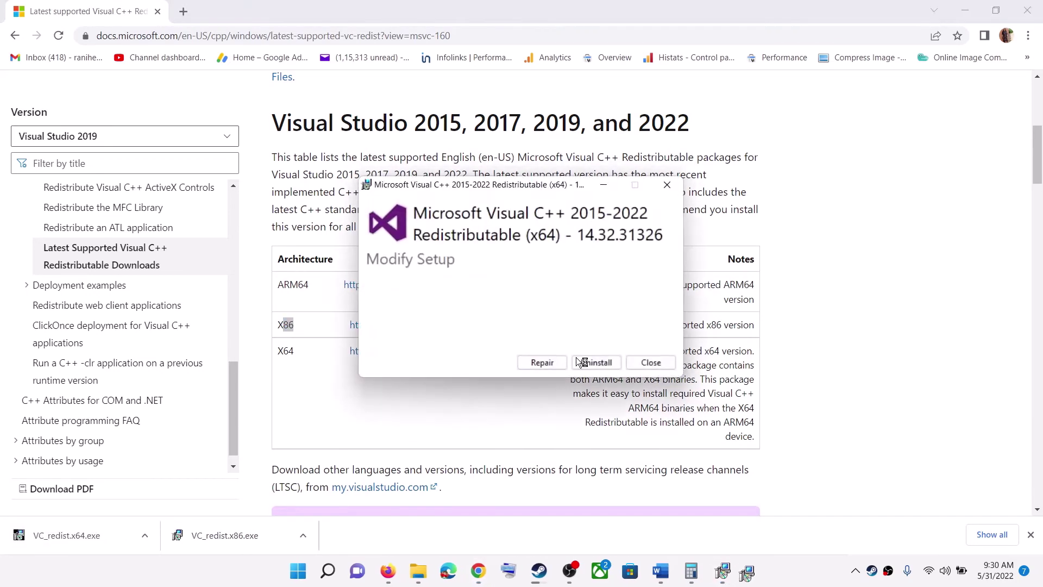
left_click(542, 363)
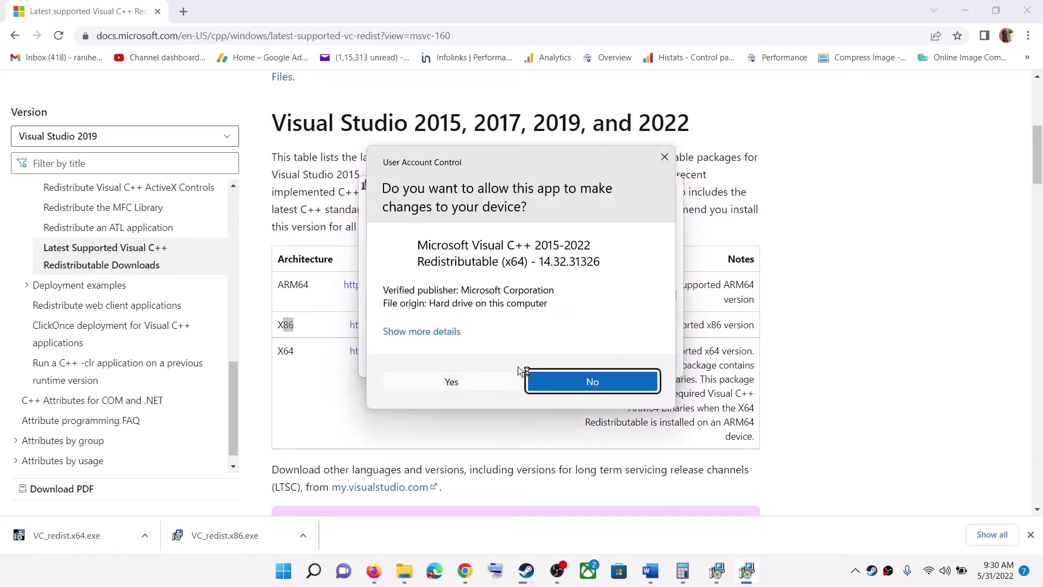
left_click(497, 379)
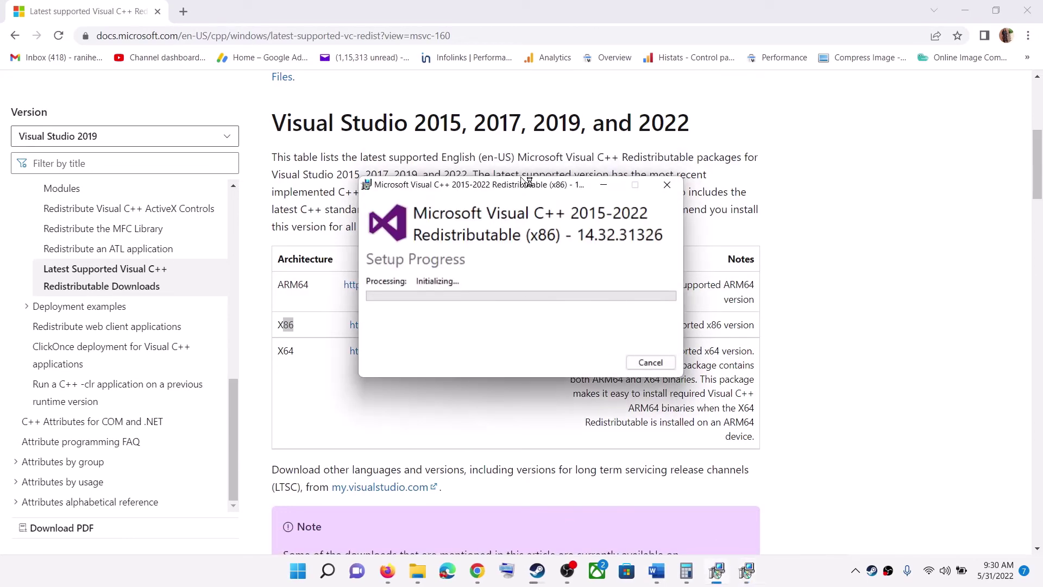
left_click_drag(522, 188, 311, 192)
left_click_drag(507, 185, 649, 188)
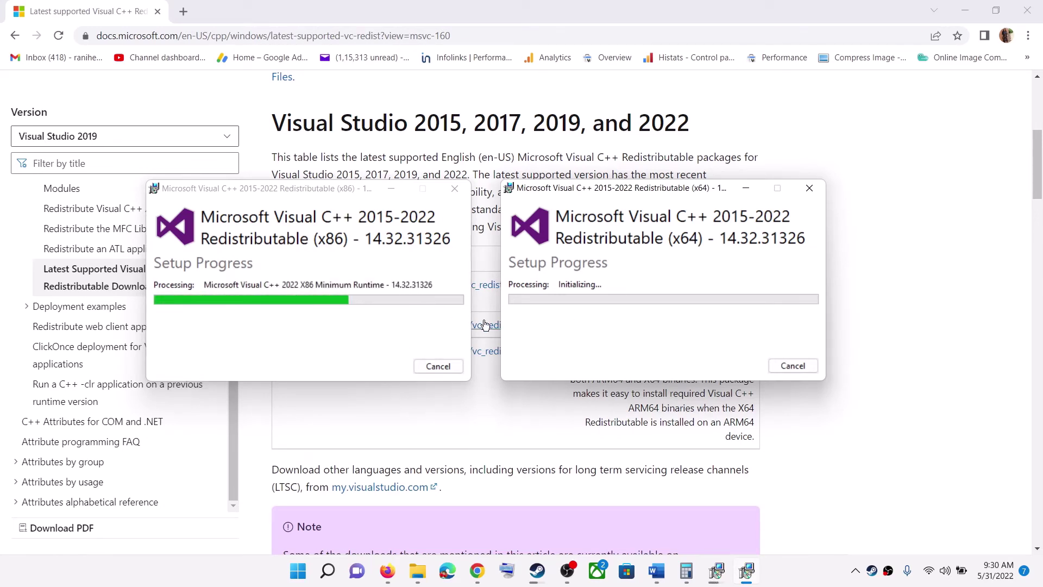
Step: Choose Restart from the Start menu's power options, then reopen Start
left_click(308, 572)
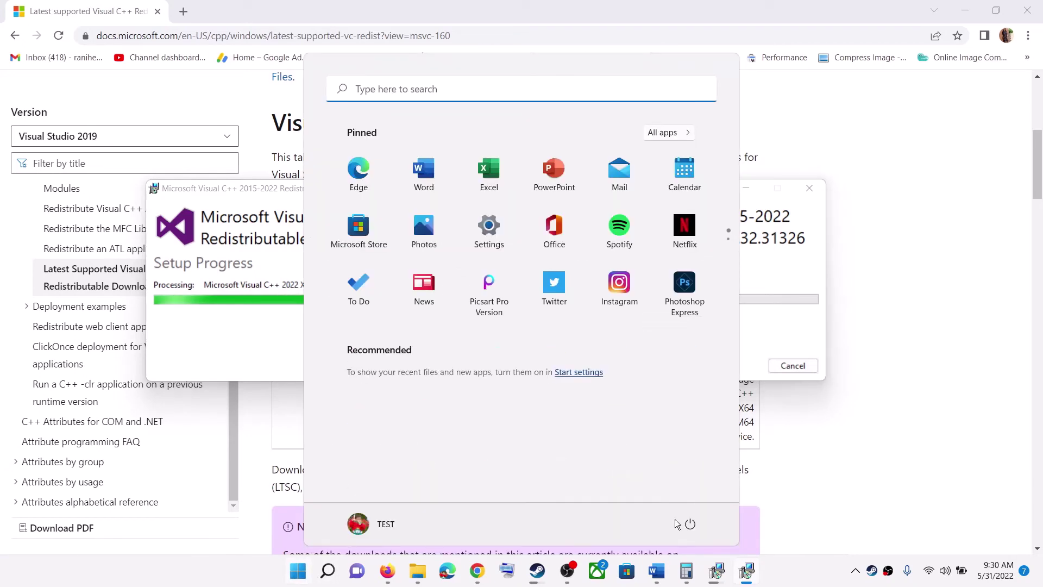
left_click(689, 524)
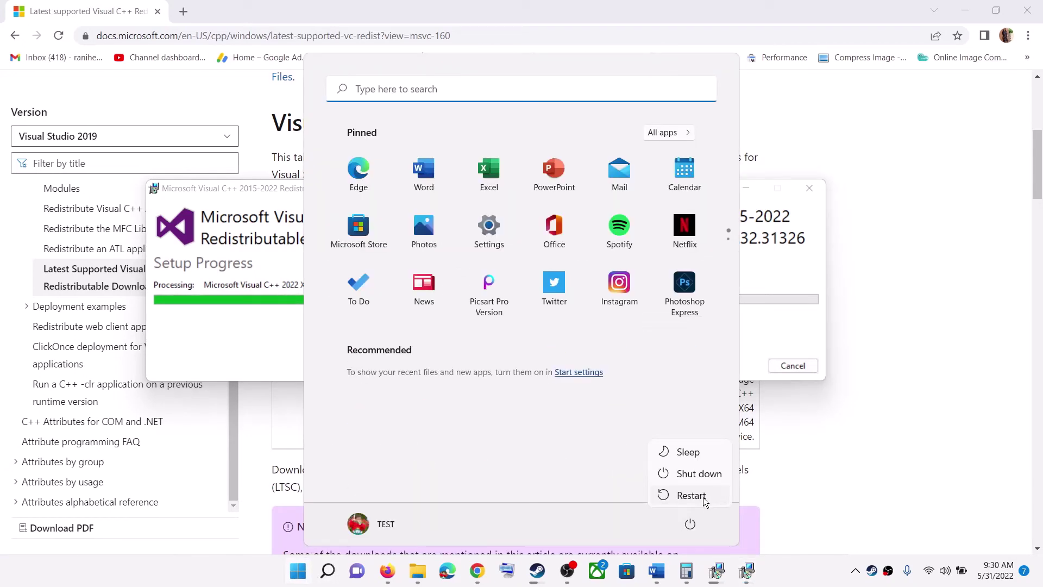
left_click(691, 495)
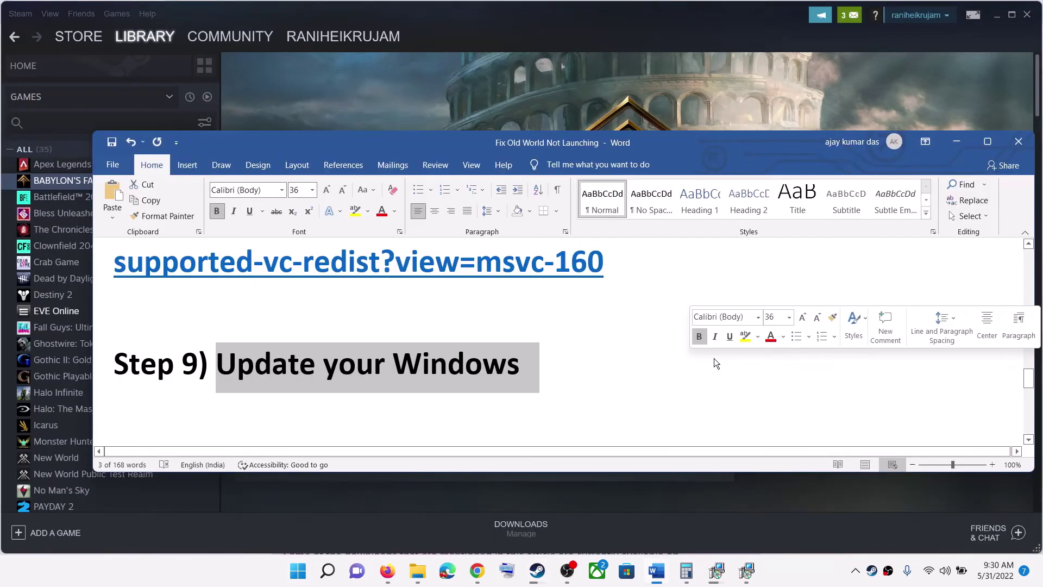
key("super")
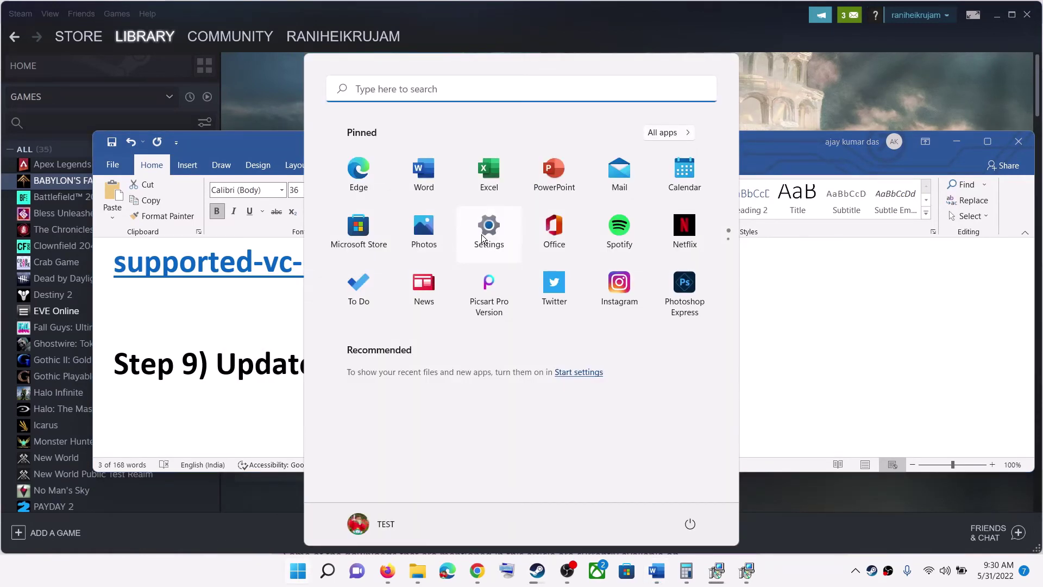
Step: Check the 2022-05 Cumulative Update (KB5014019) download on Windows Update, then minimize Settings
left_click(482, 239)
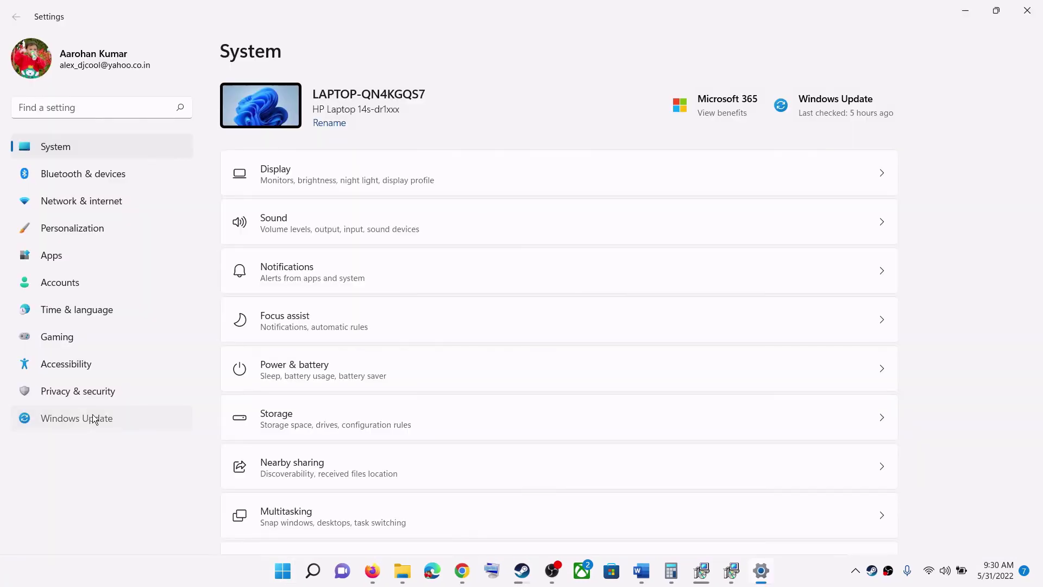
left_click(93, 415)
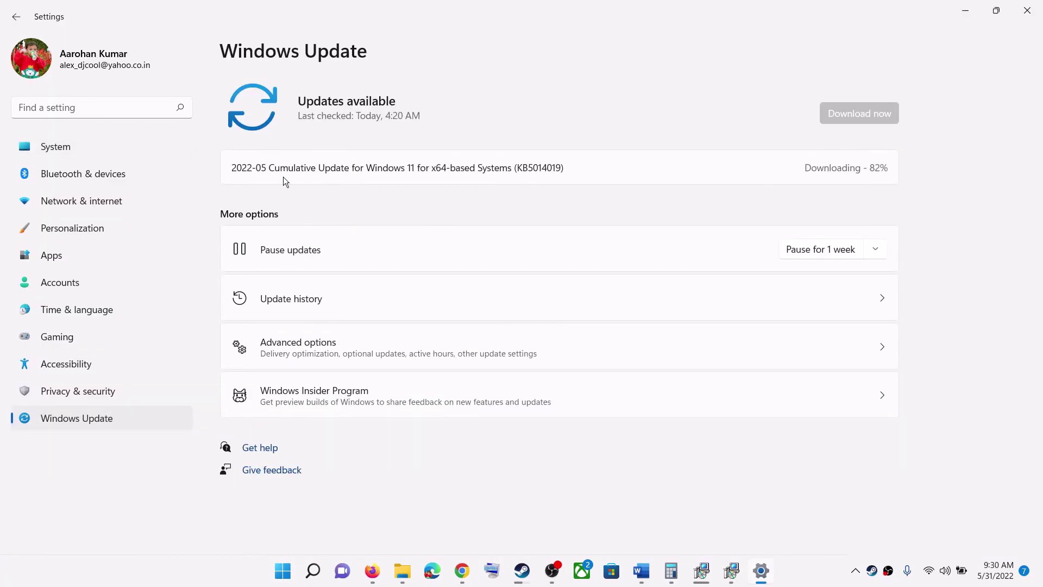
left_click_drag(291, 172, 751, 191)
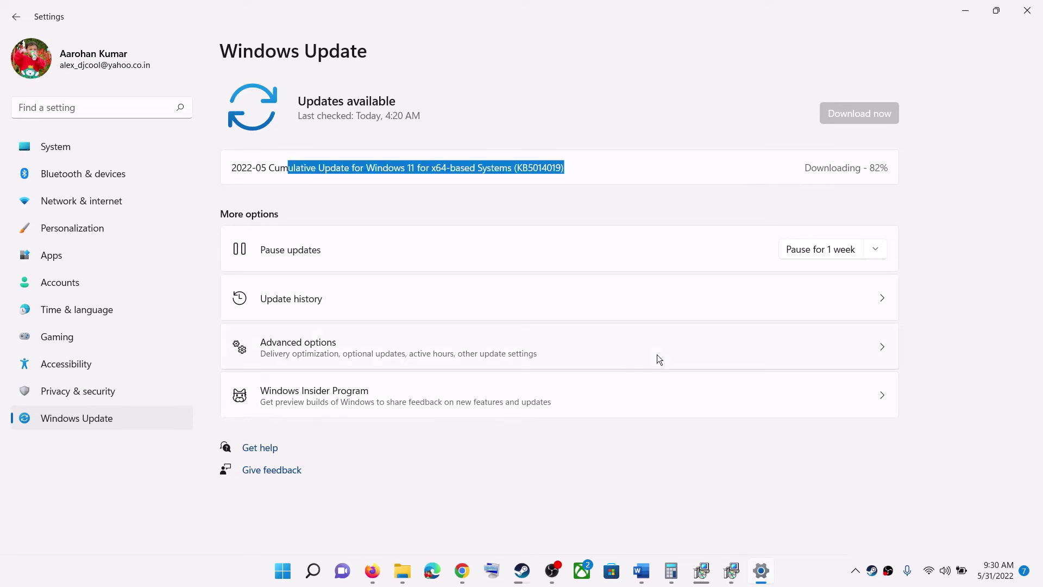
left_click(967, 12)
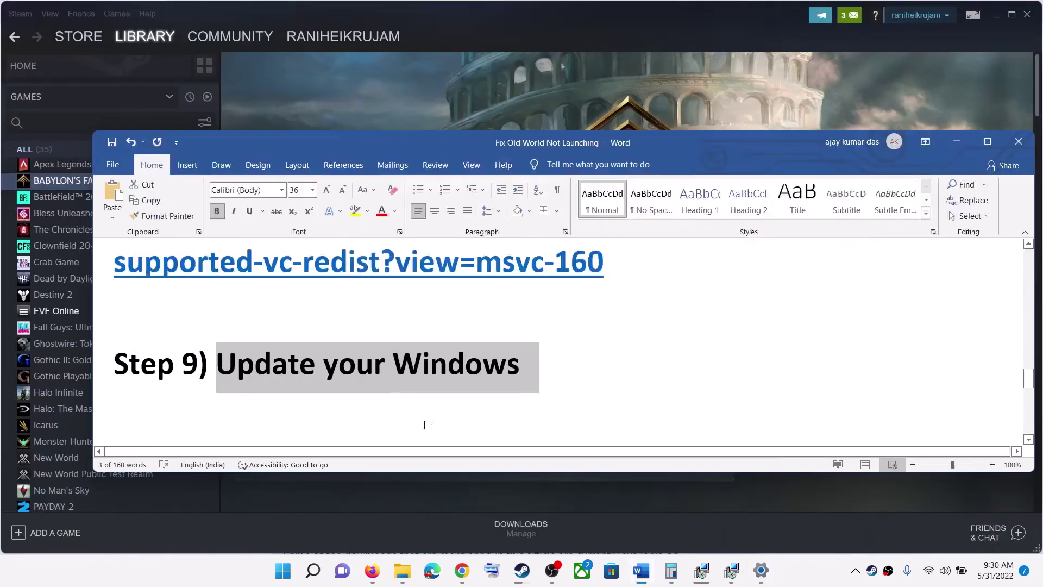
scroll(403, 402, "down", 3)
left_click_drag(234, 336, 712, 330)
left_click(273, 369)
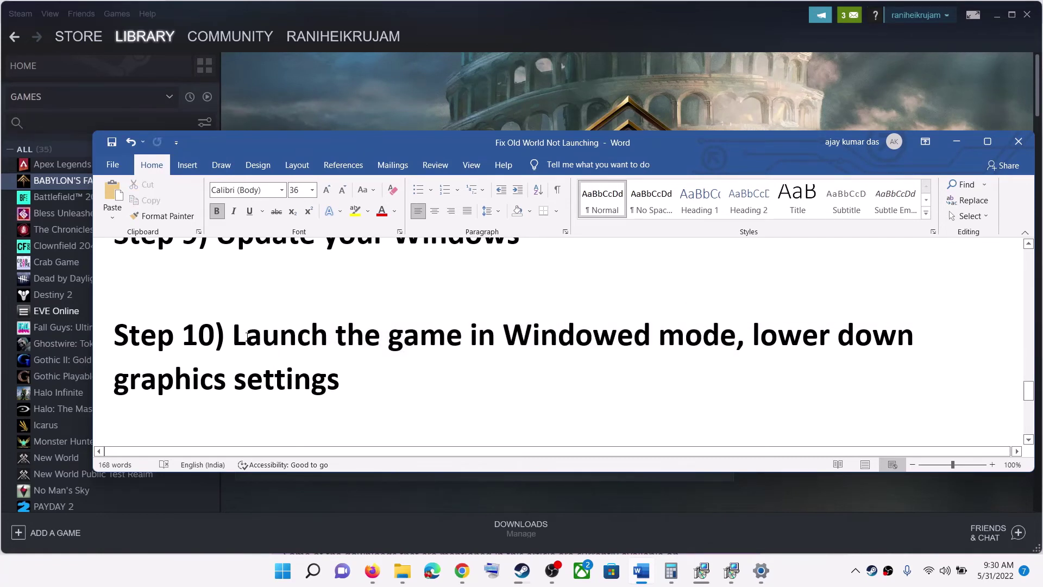
left_click_drag(247, 336, 658, 335)
left_click(454, 393)
left_click_drag(335, 335, 657, 335)
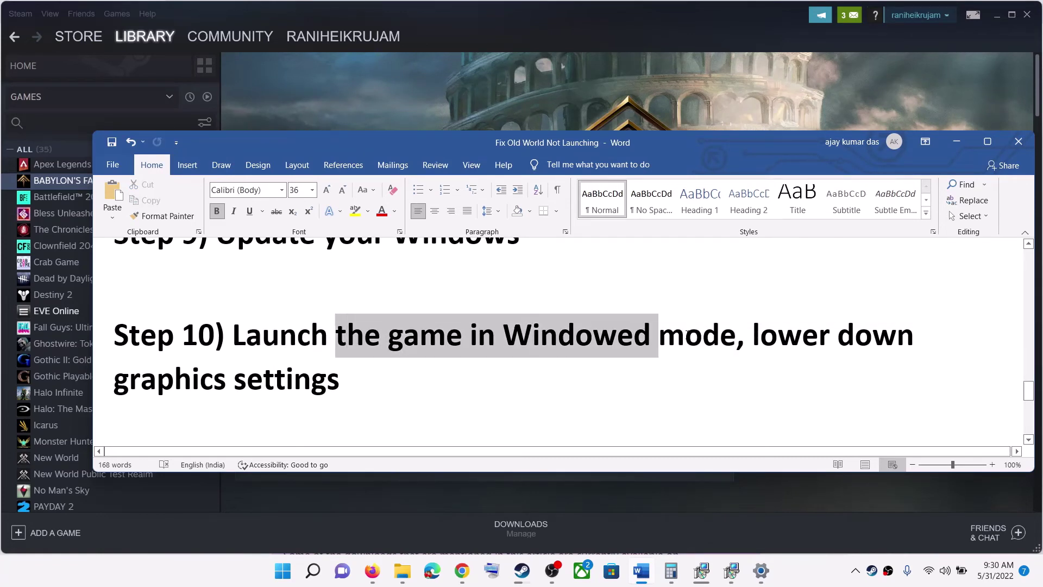
left_click_drag(753, 335, 342, 378)
left_click(242, 389)
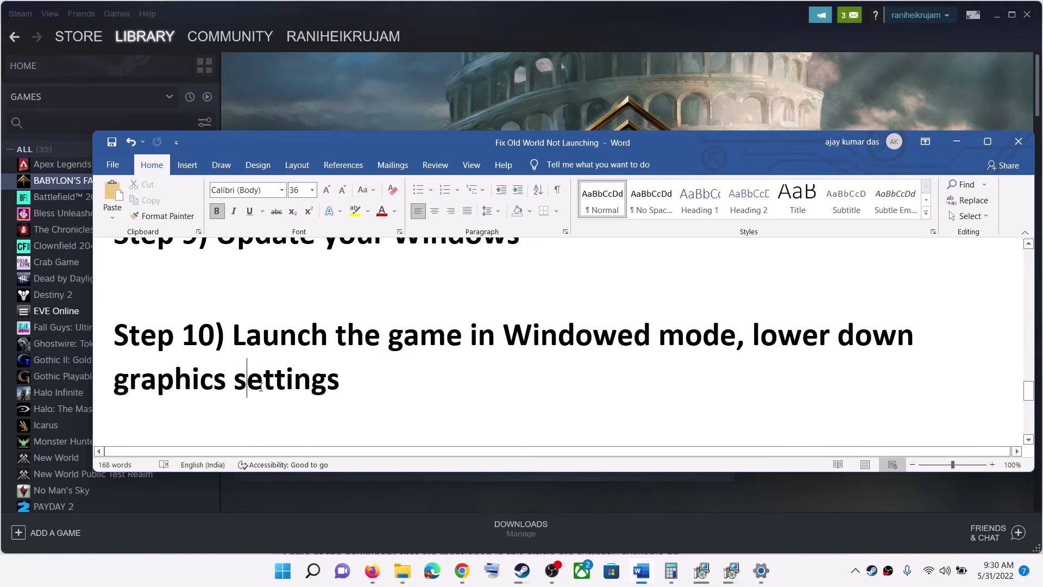
double_click(244, 385)
left_click_drag(234, 383, 113, 380)
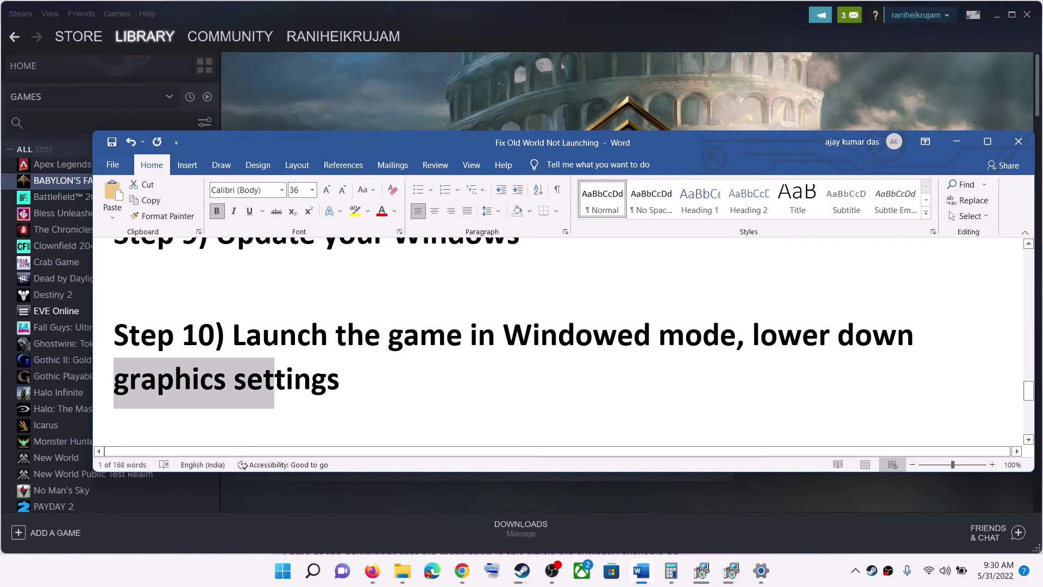
left_click_drag(341, 381, 114, 380)
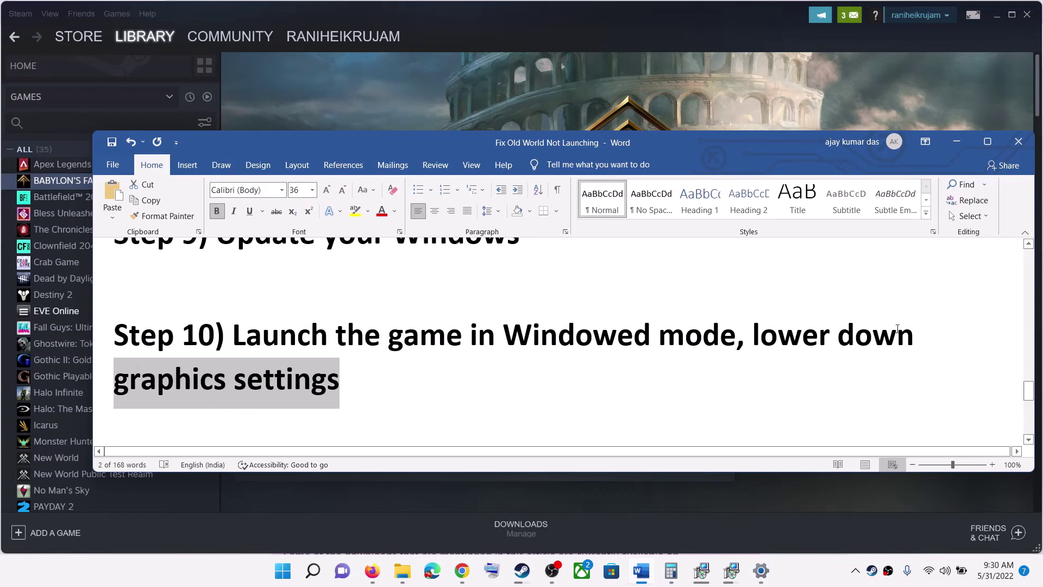
left_click(751, 335, "shift")
scroll(346, 356, "down", 4)
scroll(344, 358, "down", 1)
left_click_drag(305, 297, 630, 286)
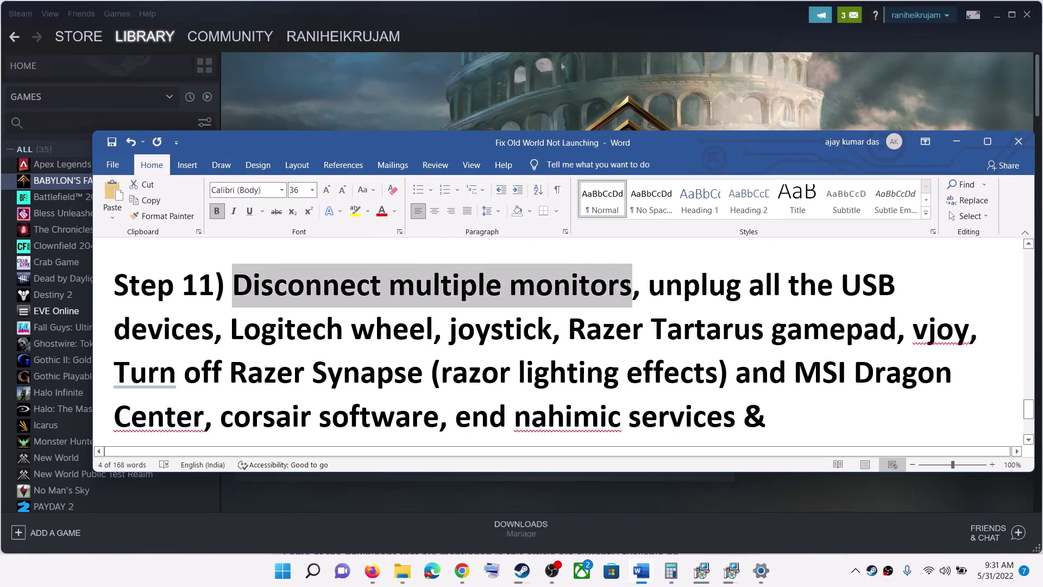
left_click(392, 286)
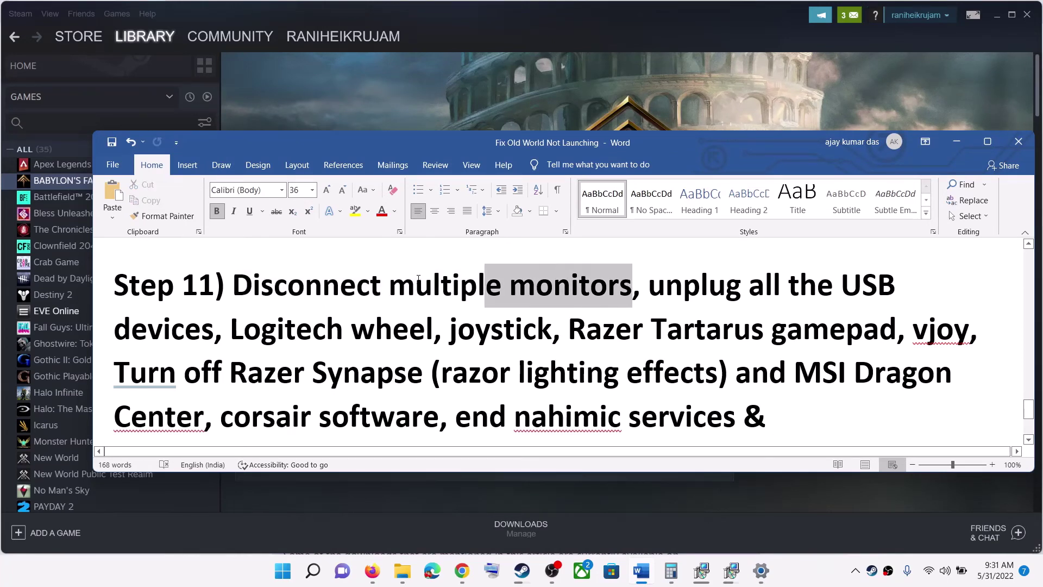
left_click_drag(419, 279, 304, 287)
left_click_drag(455, 293, 215, 332)
left_click_drag(226, 377, 471, 379)
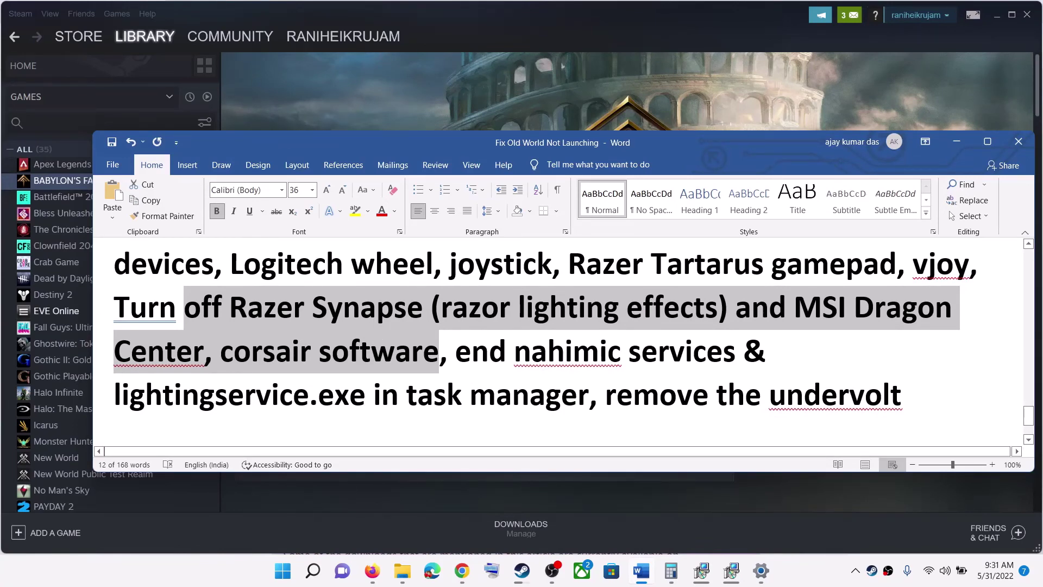
double_click(521, 353)
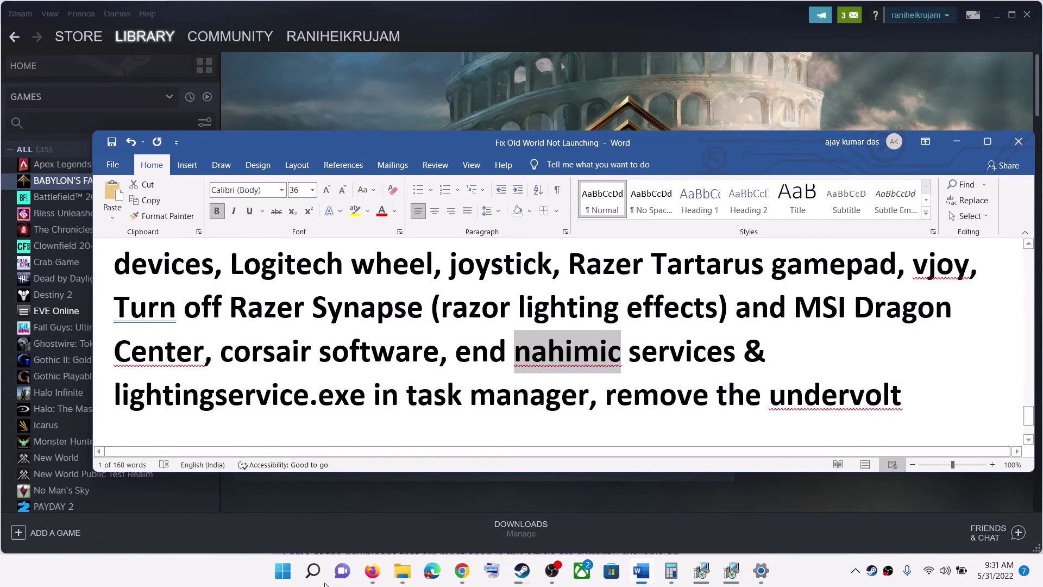
Step: Open Task Manager and compare its processes against 'nahimic' in the checklist
right_click(283, 570)
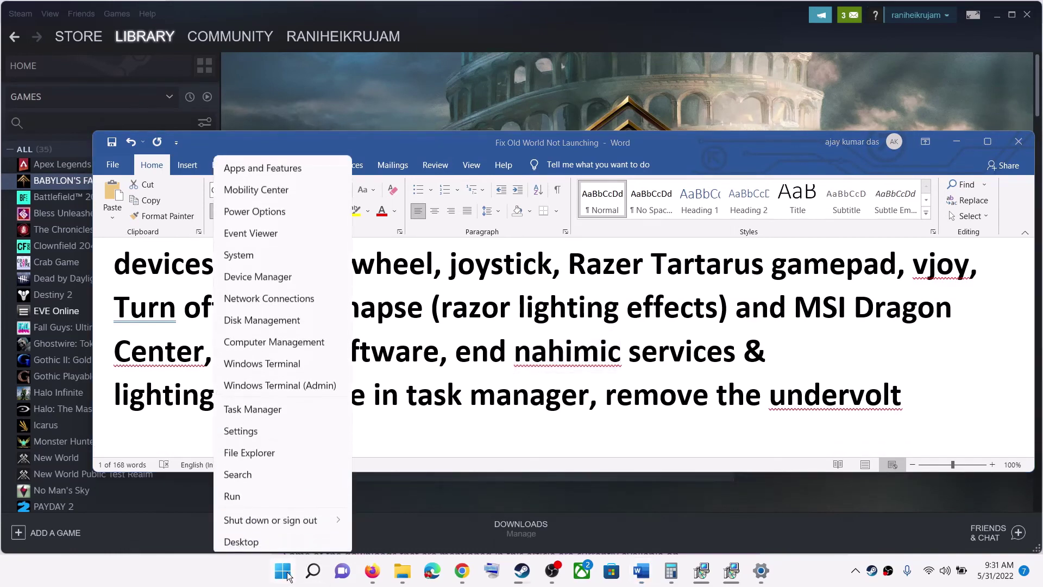
left_click(251, 408)
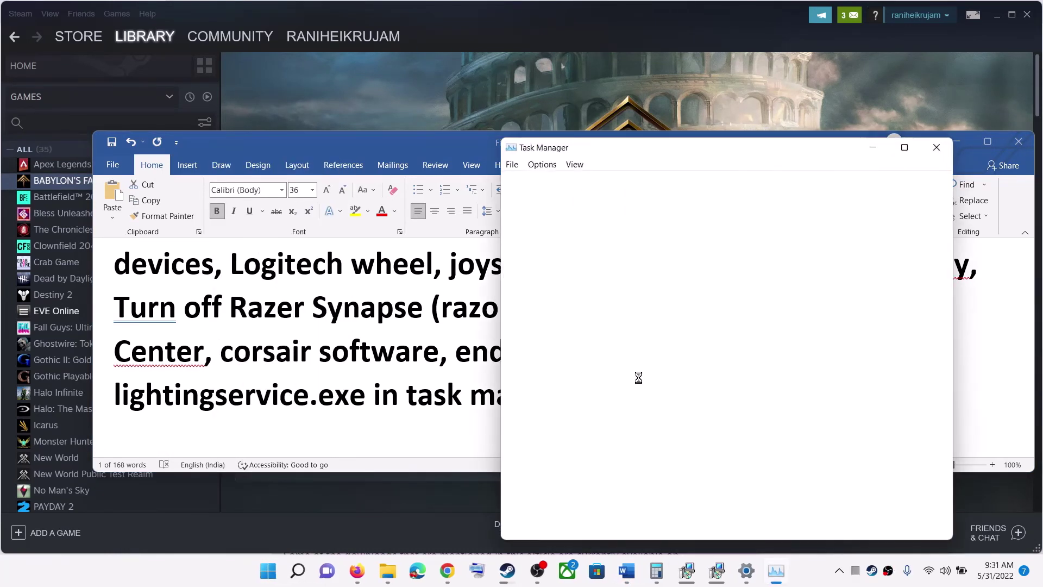
scroll(606, 380, "down", 1)
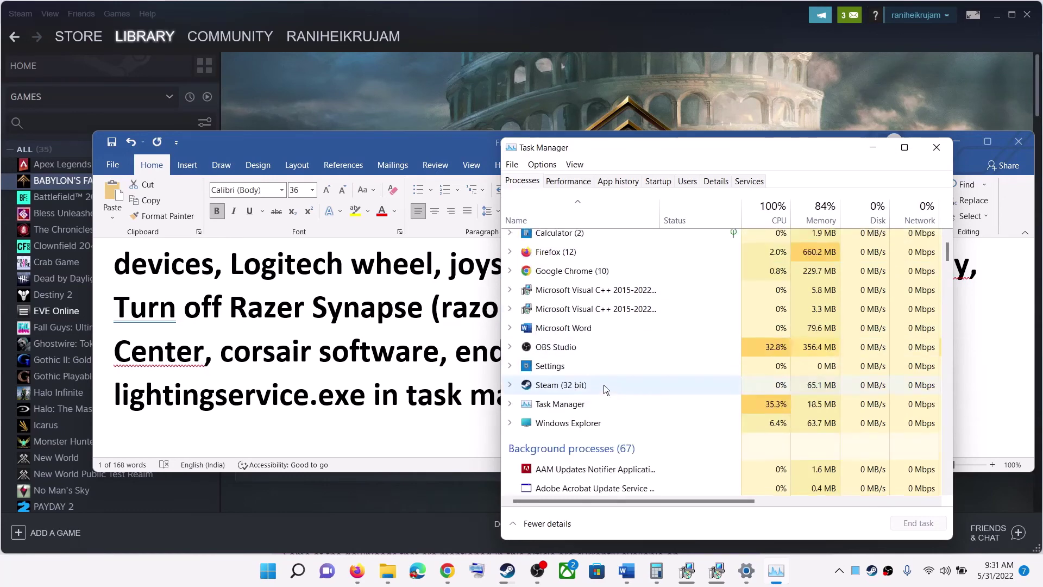
key("alt+Tab")
left_click(523, 352)
double_click(523, 352)
key("alt+Tab")
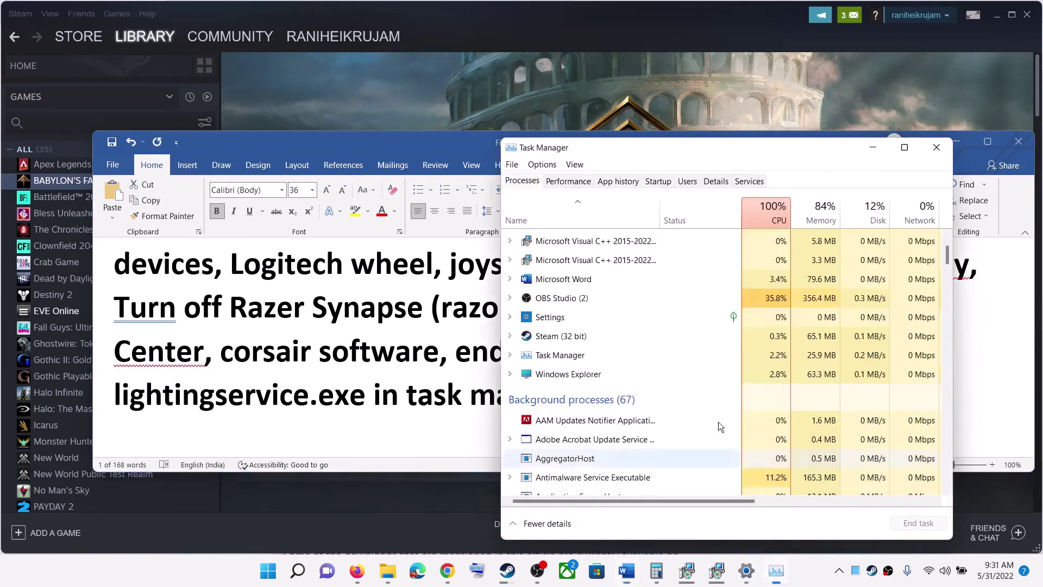
scroll(597, 434, "down", 1)
left_click(617, 432)
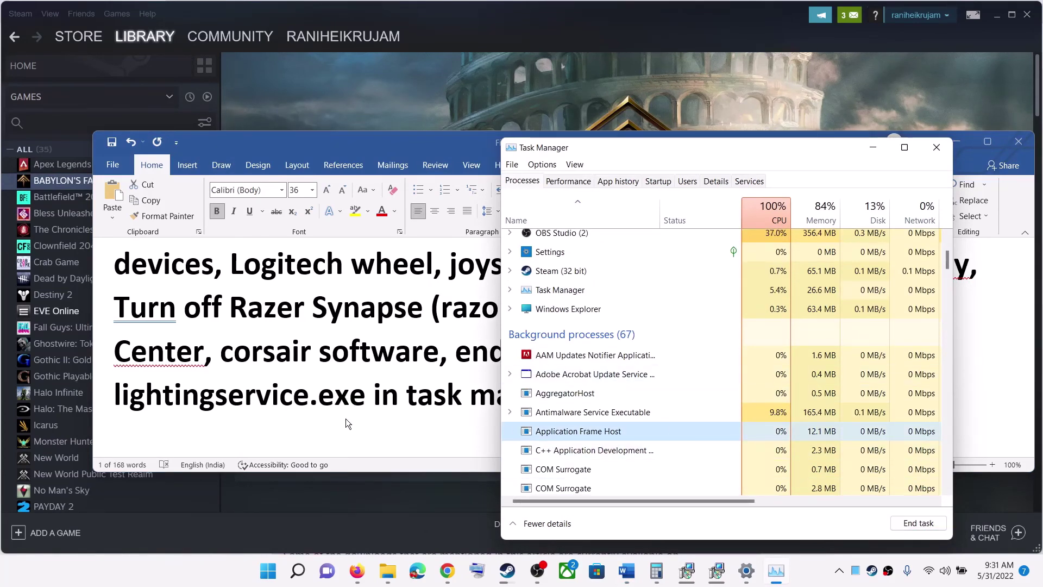
Step: Highlight 'lightingservice', 'remove the undervolt' and the Step 12 reinstall instruction, checking processes between
key("alt+Tab")
left_click(525, 359)
double_click(524, 359)
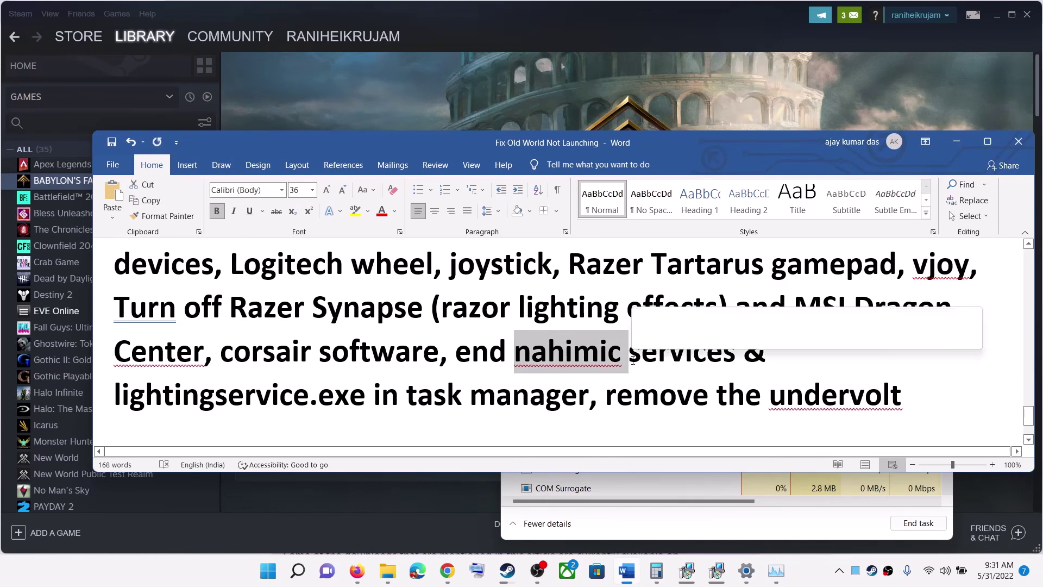
left_click_drag(121, 397, 293, 396)
left_click(776, 573)
left_click(598, 393)
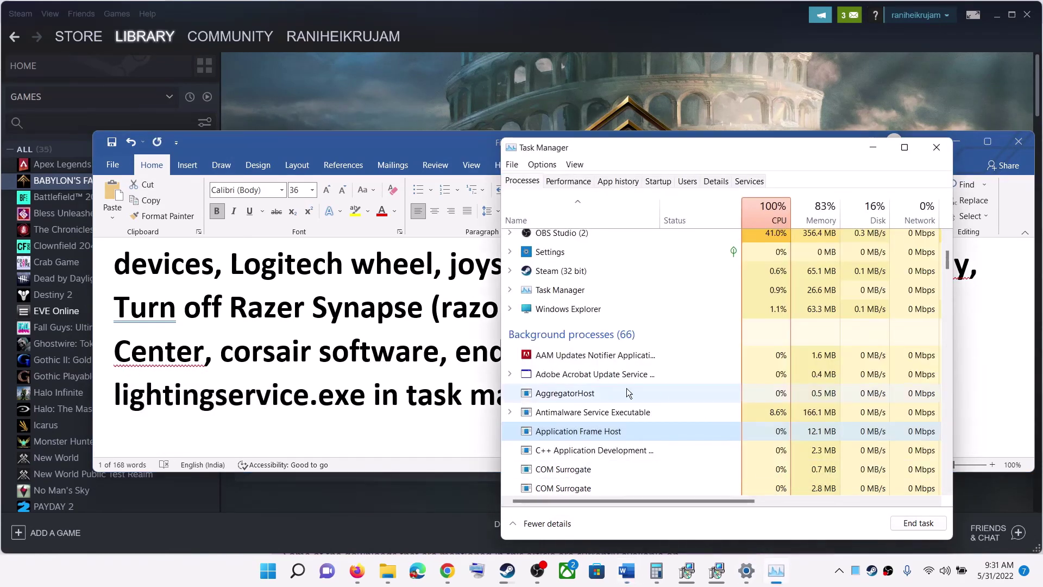
key("alt+Tab")
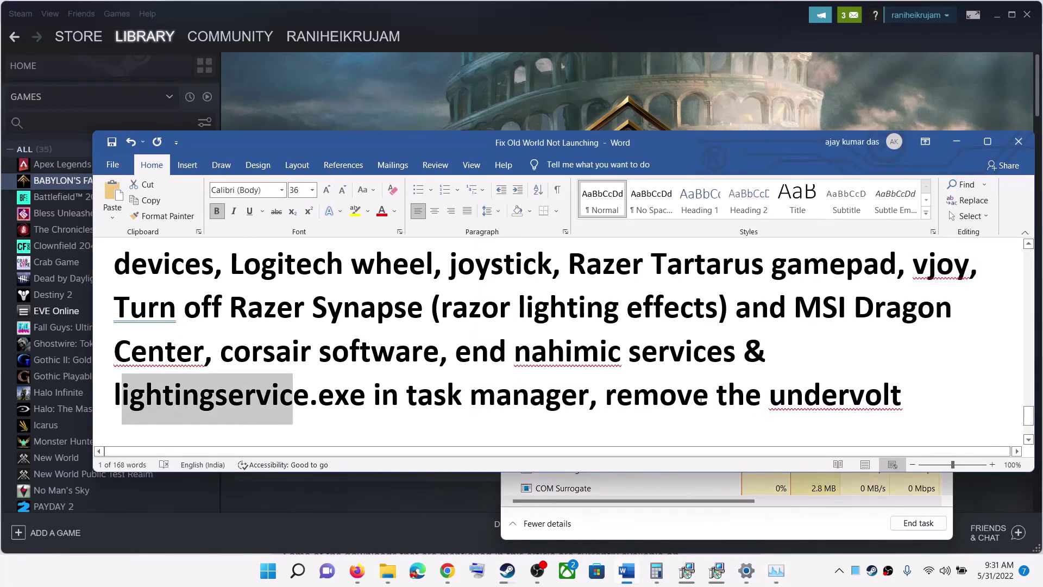
left_click_drag(620, 391, 821, 397)
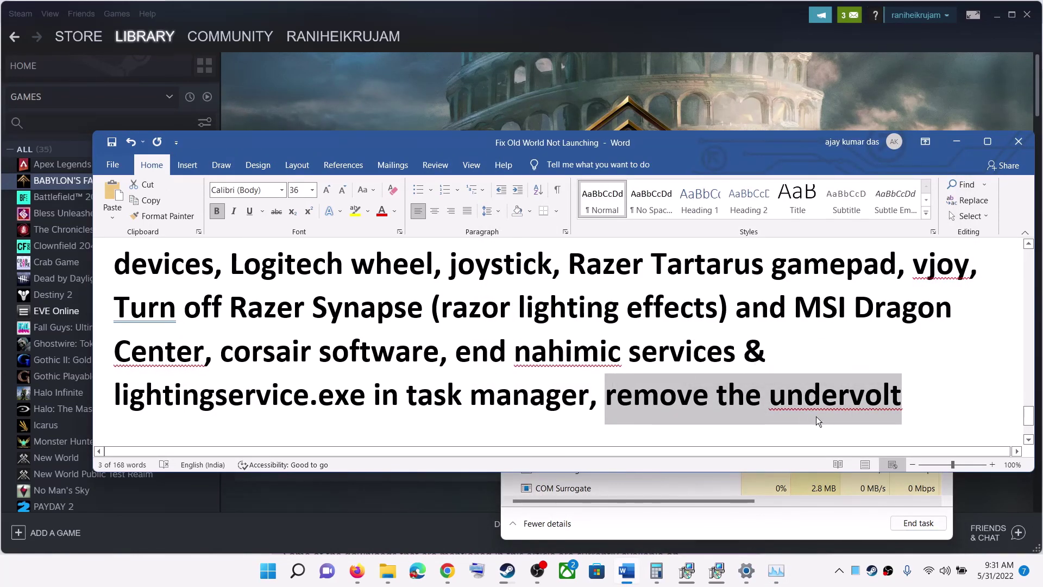
scroll(398, 339, "down", 2)
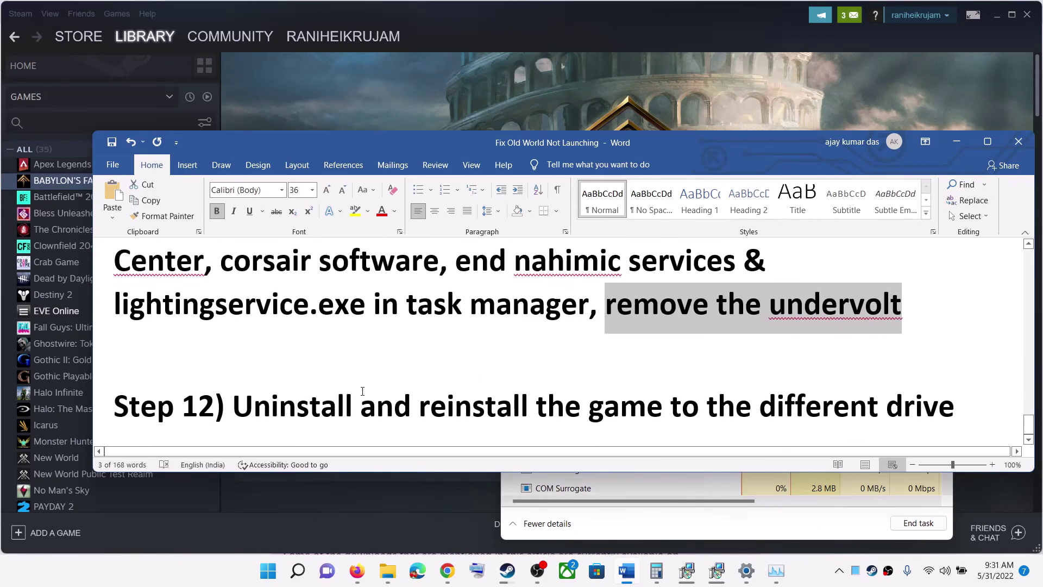
left_click_drag(234, 409, 954, 410)
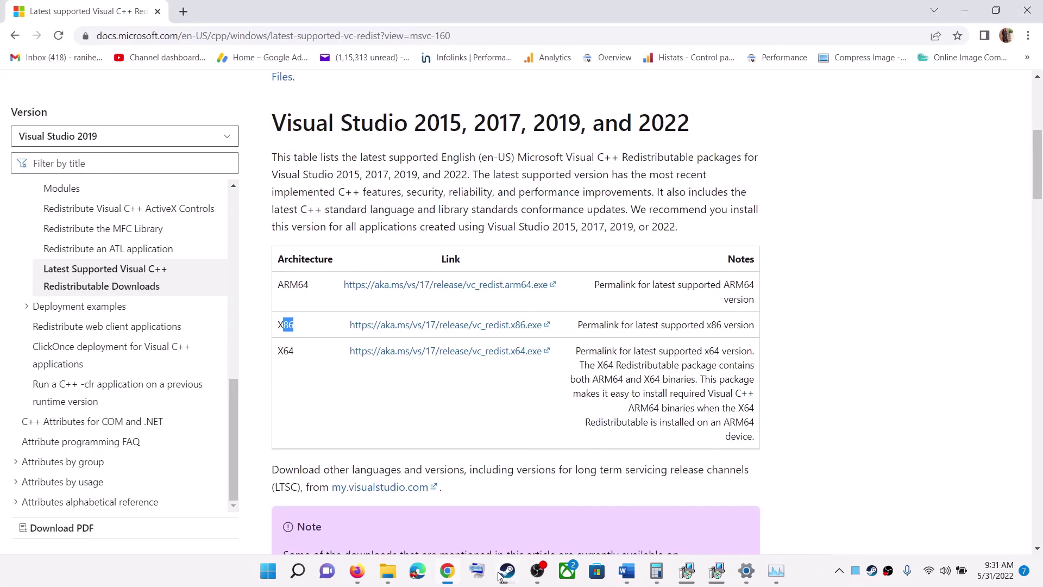
Step: Bring up the uninstall option for BABYLON'S FALL in Steam, then return to Word
left_click(501, 576)
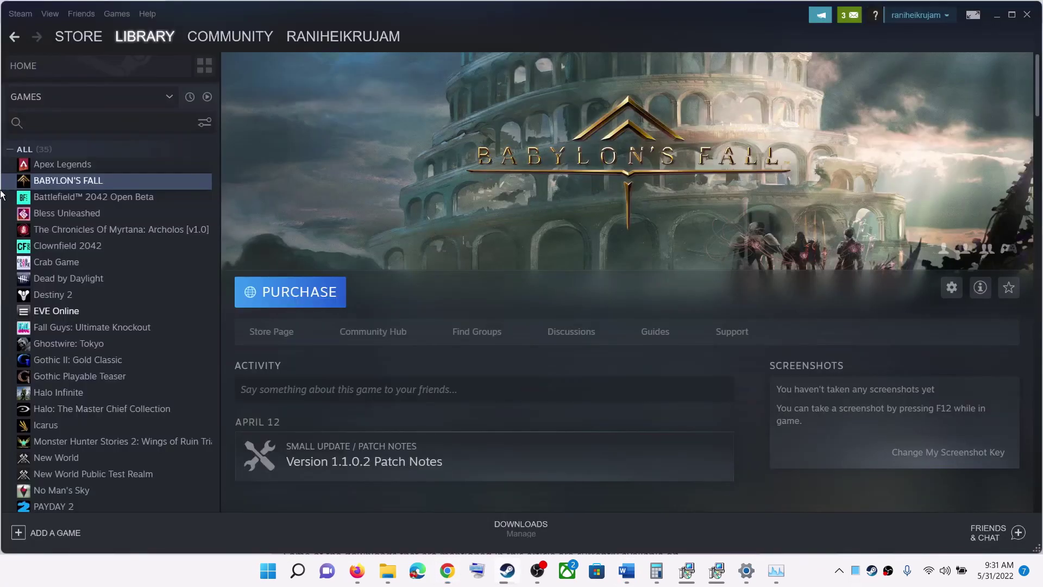
left_click(68, 185)
right_click(69, 184)
mouse_move(119, 250)
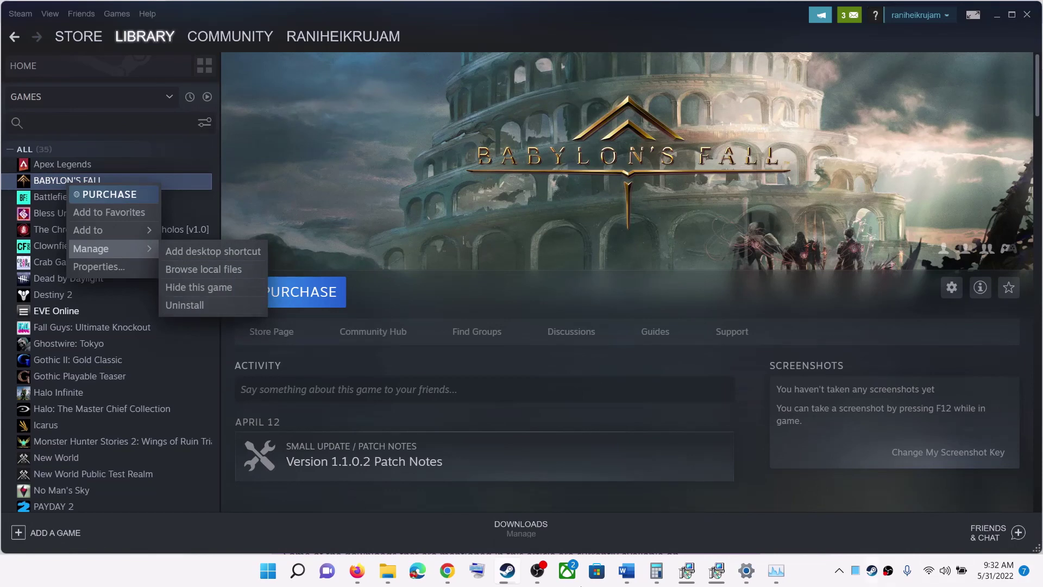
left_click(627, 570)
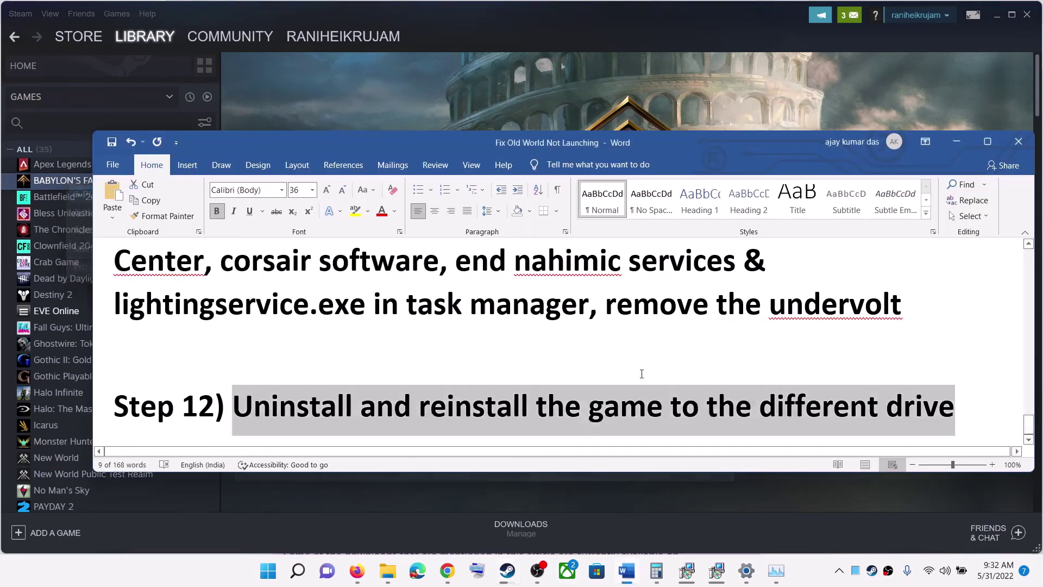
left_click(446, 409)
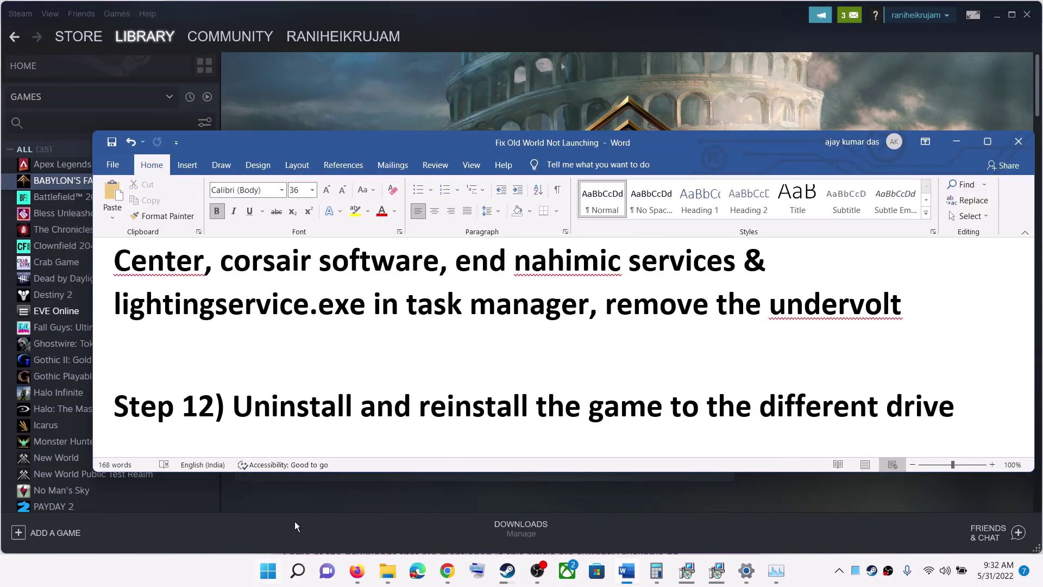
double_click(305, 400)
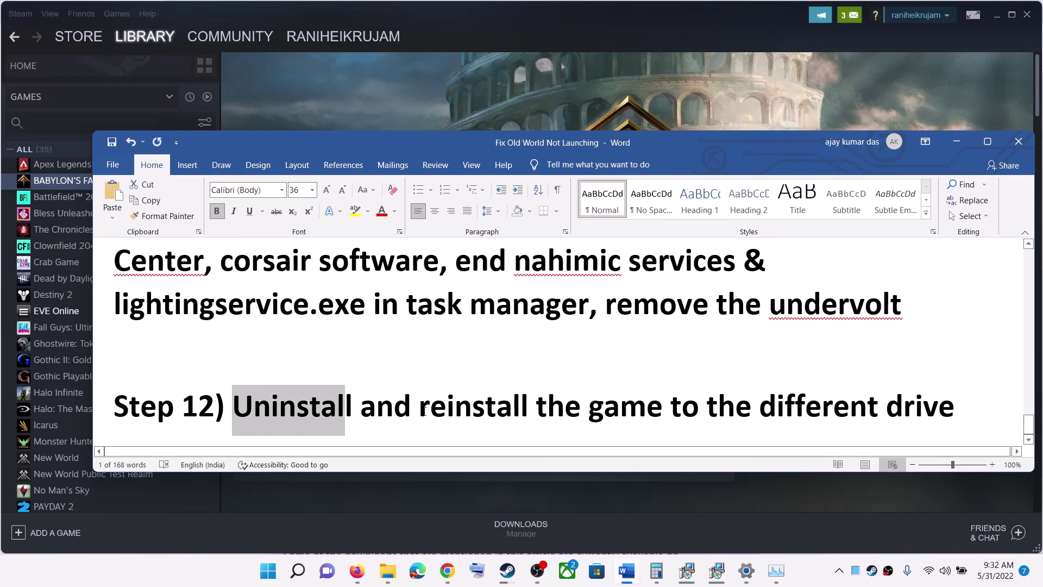
left_click_drag(425, 411, 452, 411)
key("super")
left_click(690, 524)
key("Escape")
key("Escape")
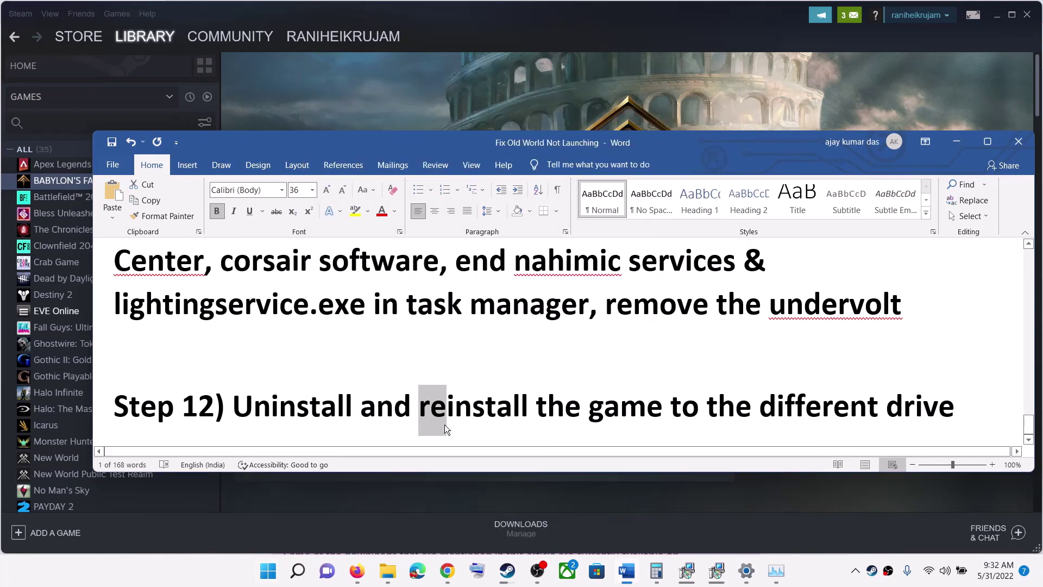
left_click_drag(484, 405, 913, 411)
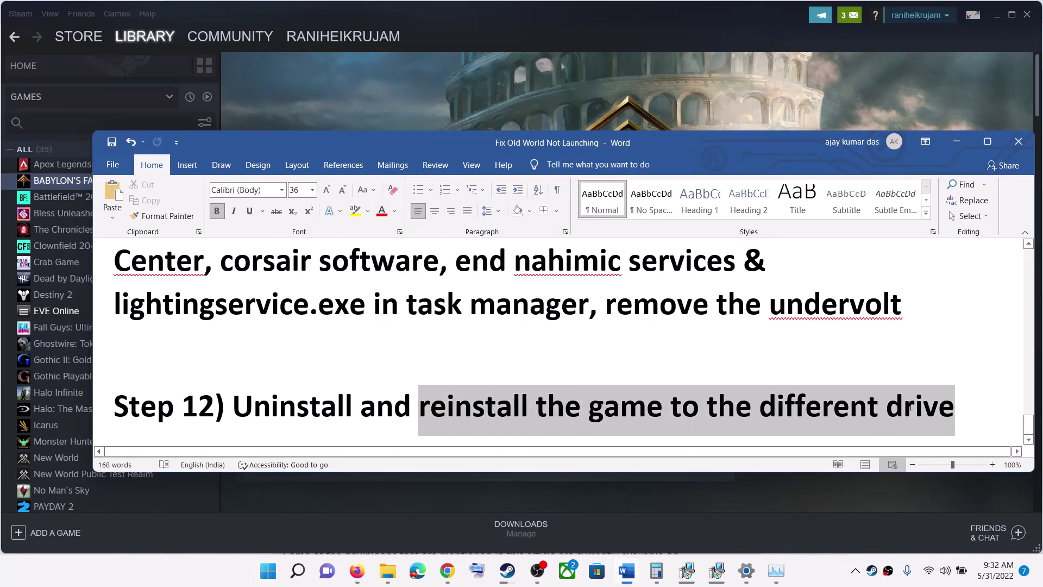
left_click_drag(755, 411, 955, 411)
left_click_drag(430, 408, 926, 392)
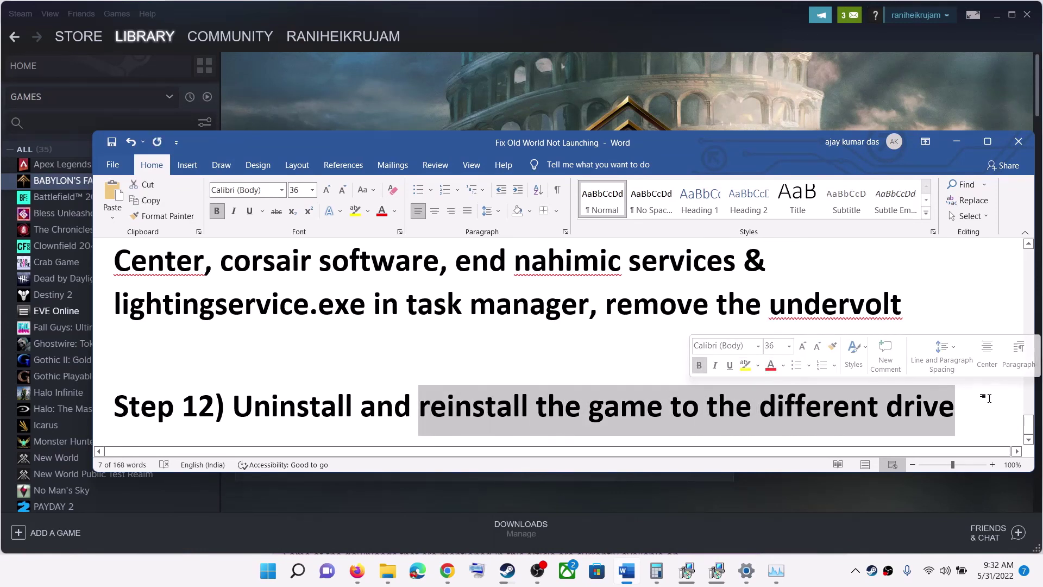